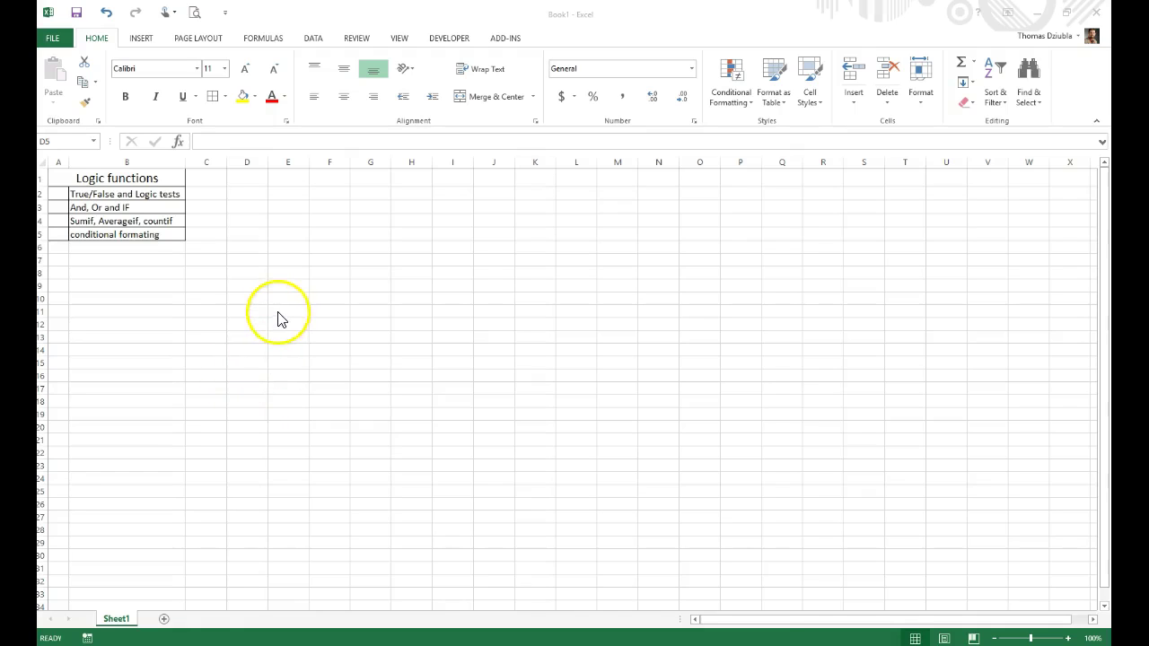
- Enter the logical values TRUE in cell D5 and FALSE in cell D6
click(264, 239)
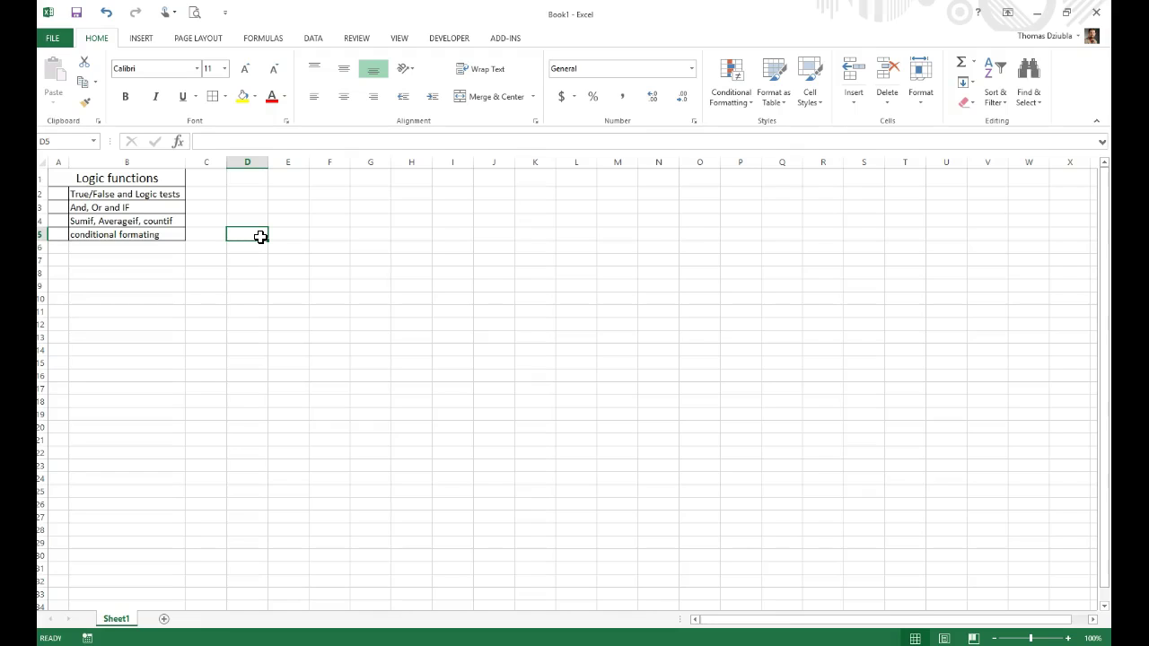
text(TRUE)
key(Return)
text(False)
key(Return)
click(256, 236)
click(257, 247)
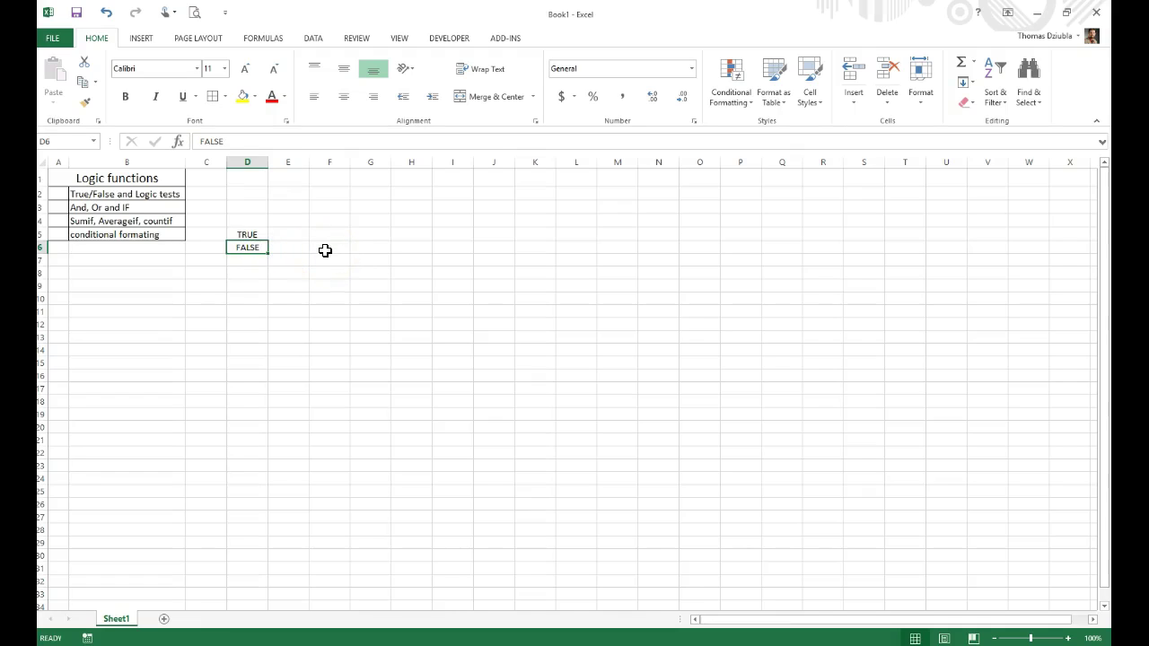
- Enter 'true with a leading apostrophe as text in cell D7, and delete the entry
key(Up)
key(Down)
key(Down)
text(true)
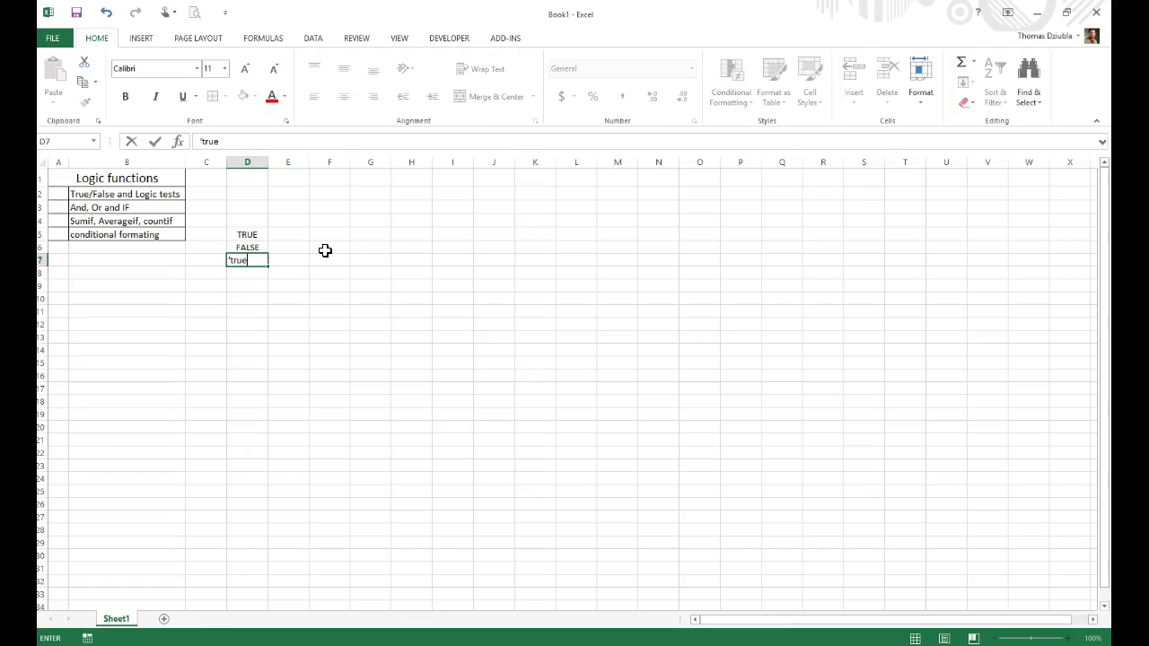
key(Return)
key(Up)
key(Delete)
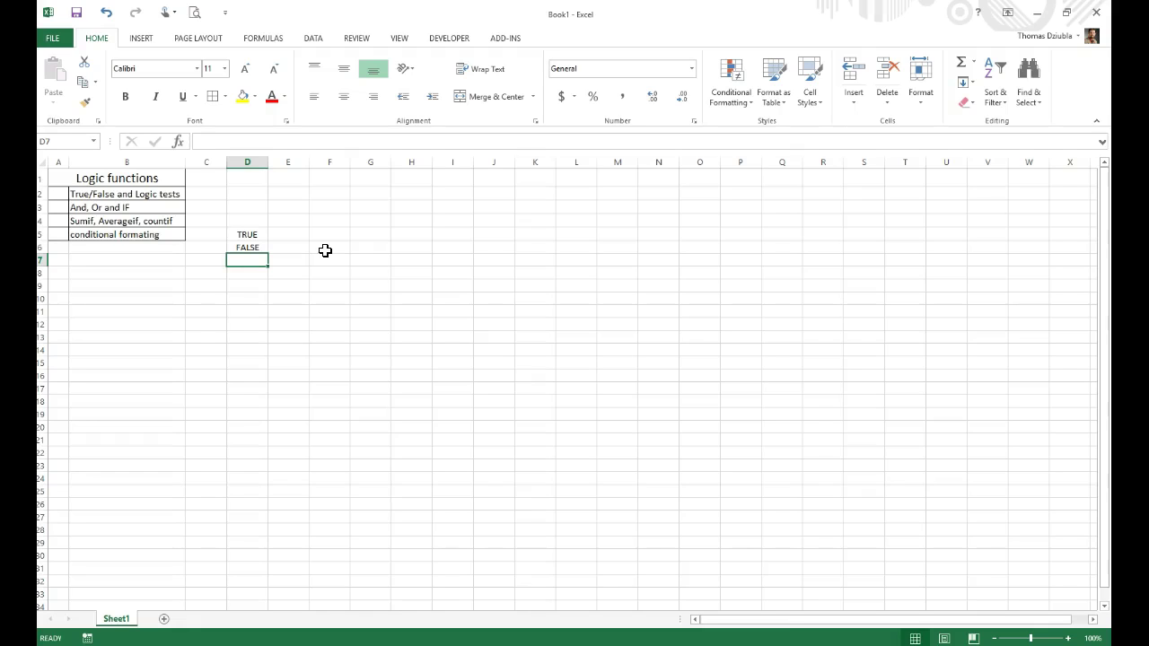
- Try the formula =1 in cell E5 beside TRUE, and clear the cell
key(Right)
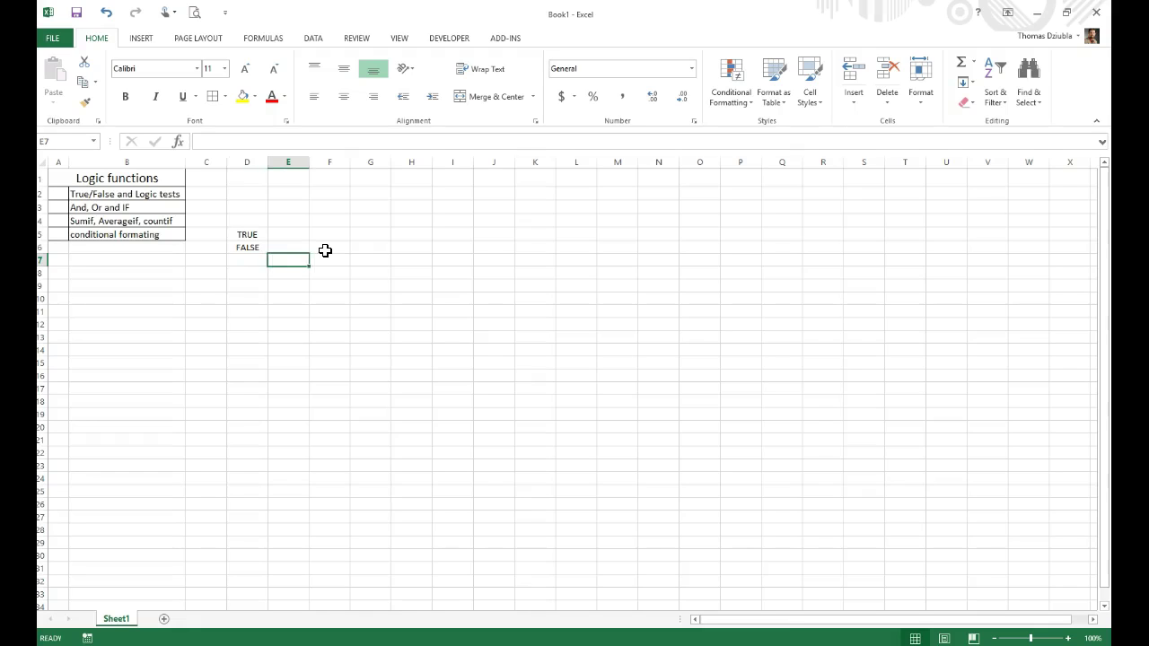
key(Up)
key(Up)
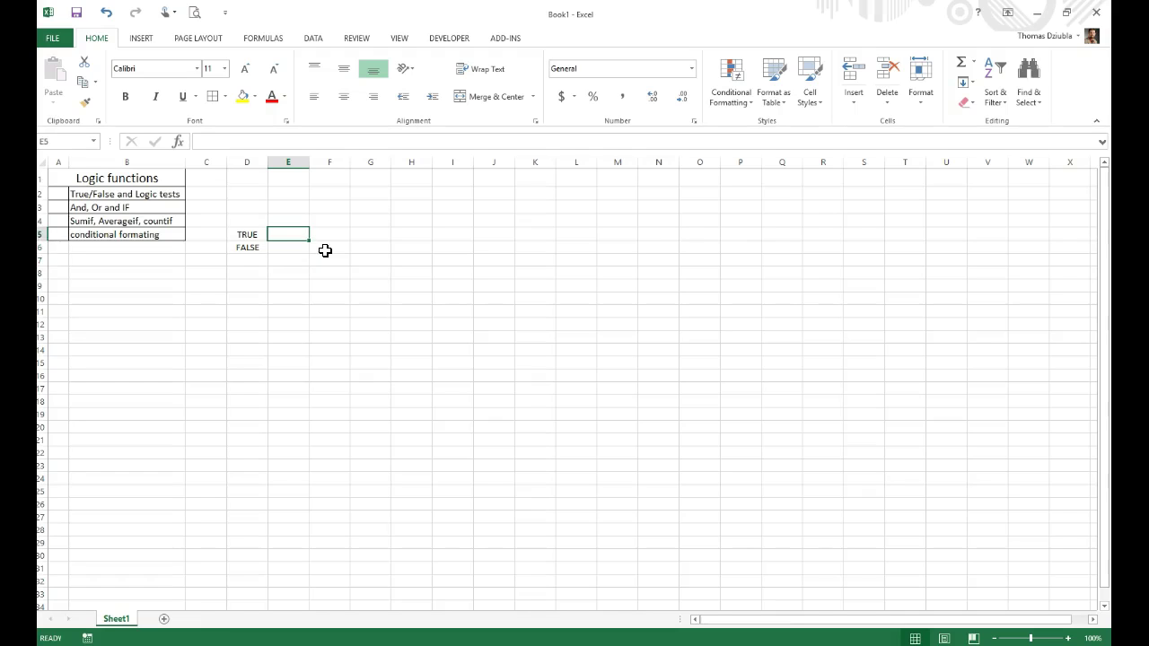
text(=)
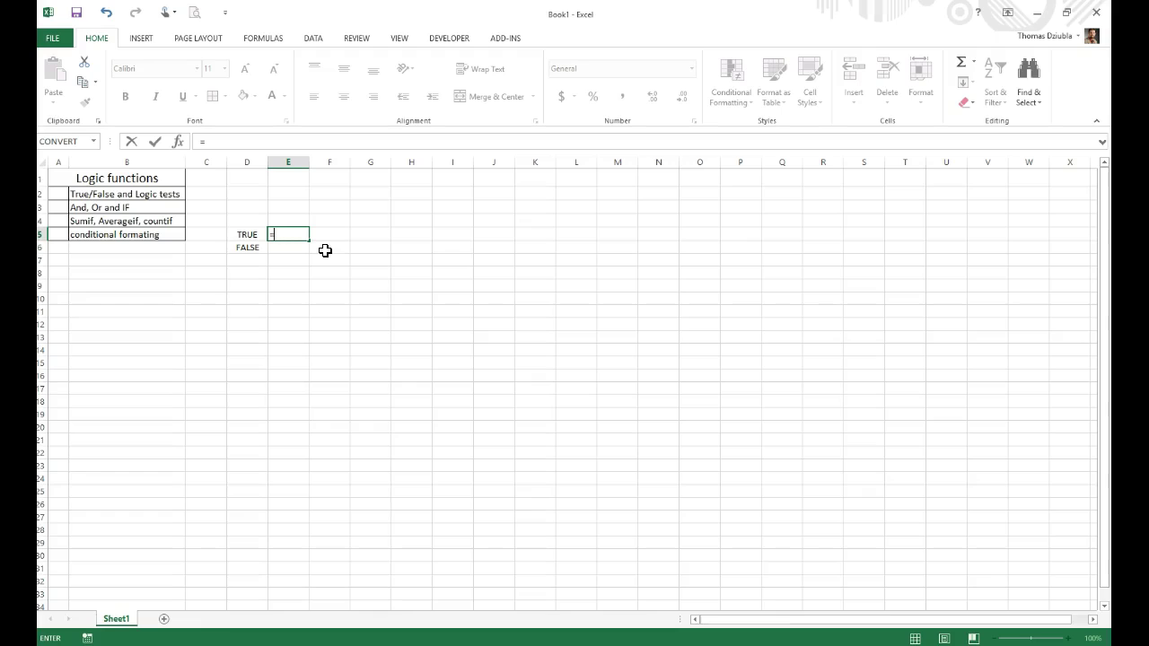
text(1)
key(Return)
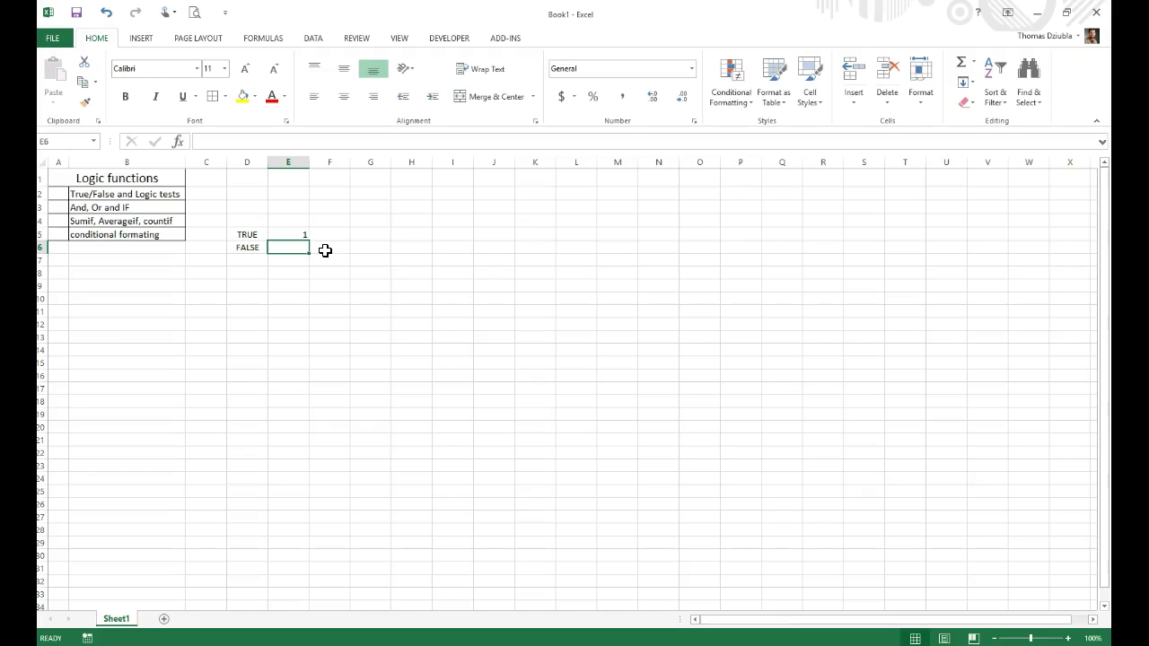
key(Up)
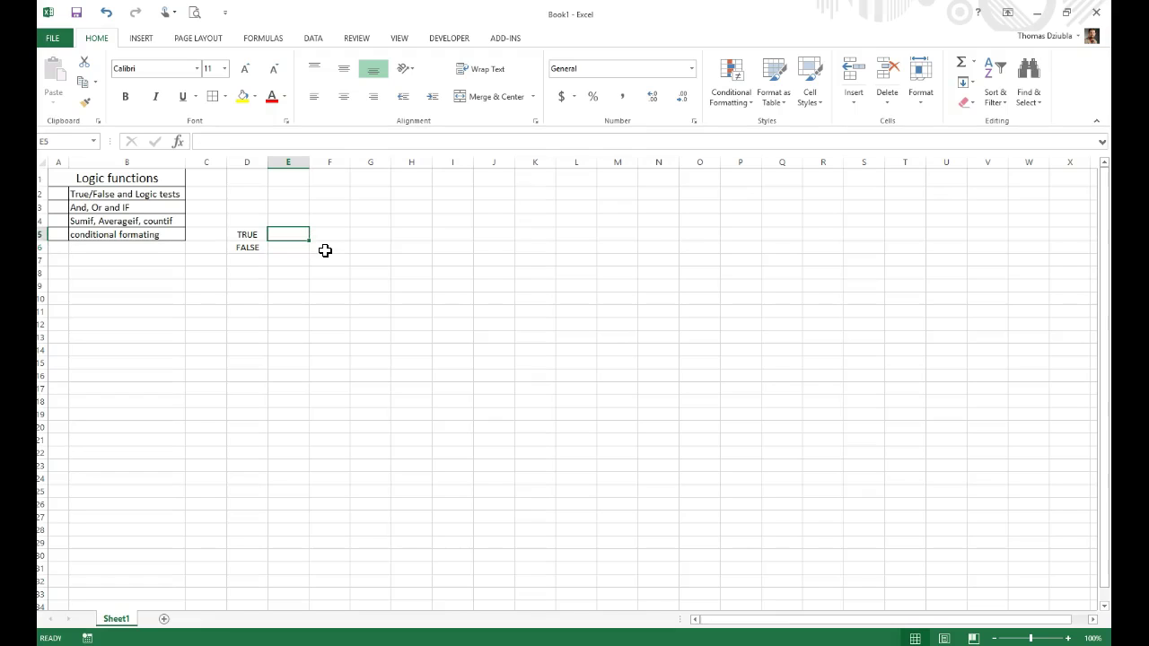
- Enter =5*D5 in cell E5 and copy the formula down to E6 for the FALSE row
text(=5*D5)
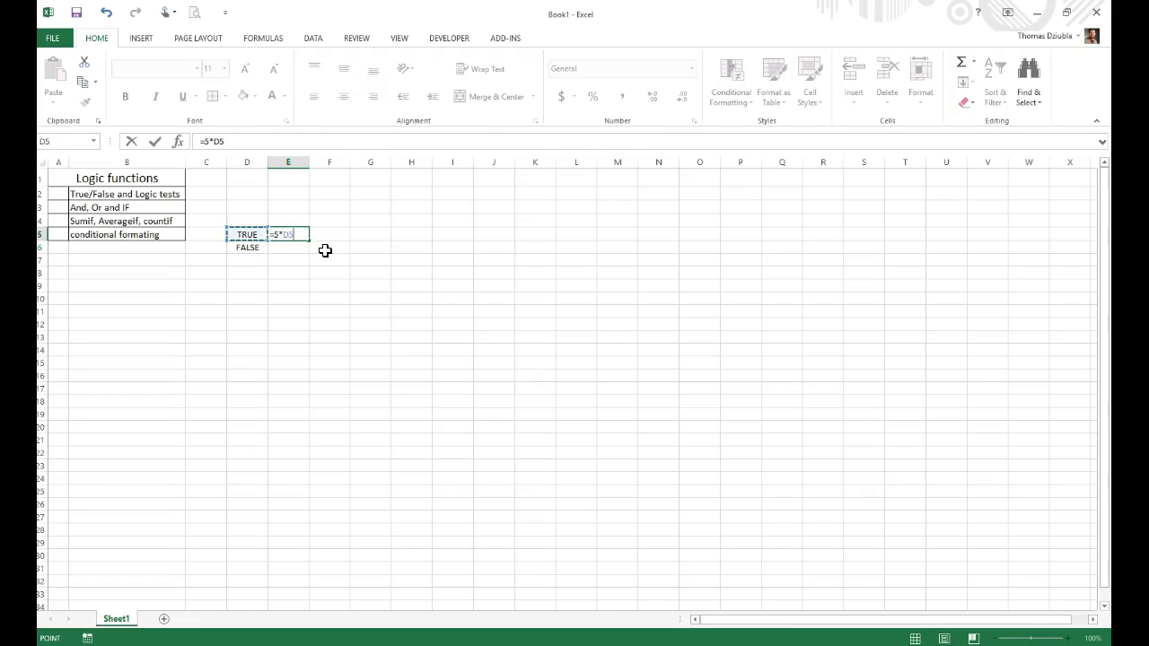
key(Return)
key(Up)
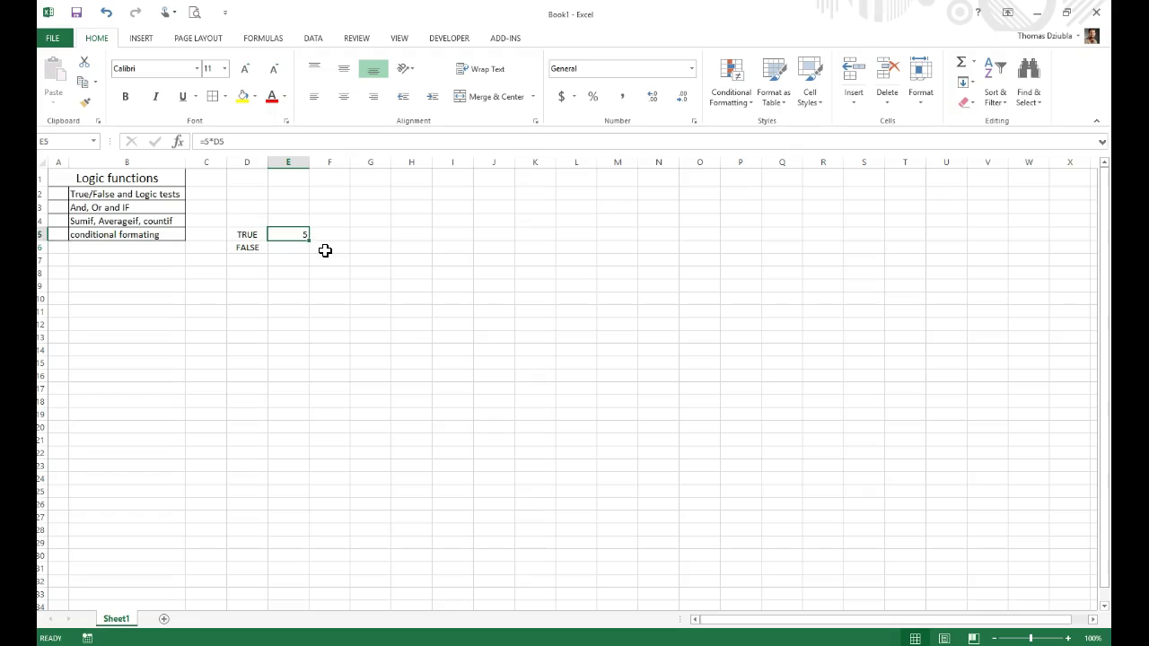
key(ctrl+c)
key(Down)
key(ctrl+v)
key(Down)
key(Up)
key(Left)
key(Right)
- Clear the TRUE/FALSE values and their multiplication formulas from the range D5:E6
key(shift+Left)
key(shift+Up)
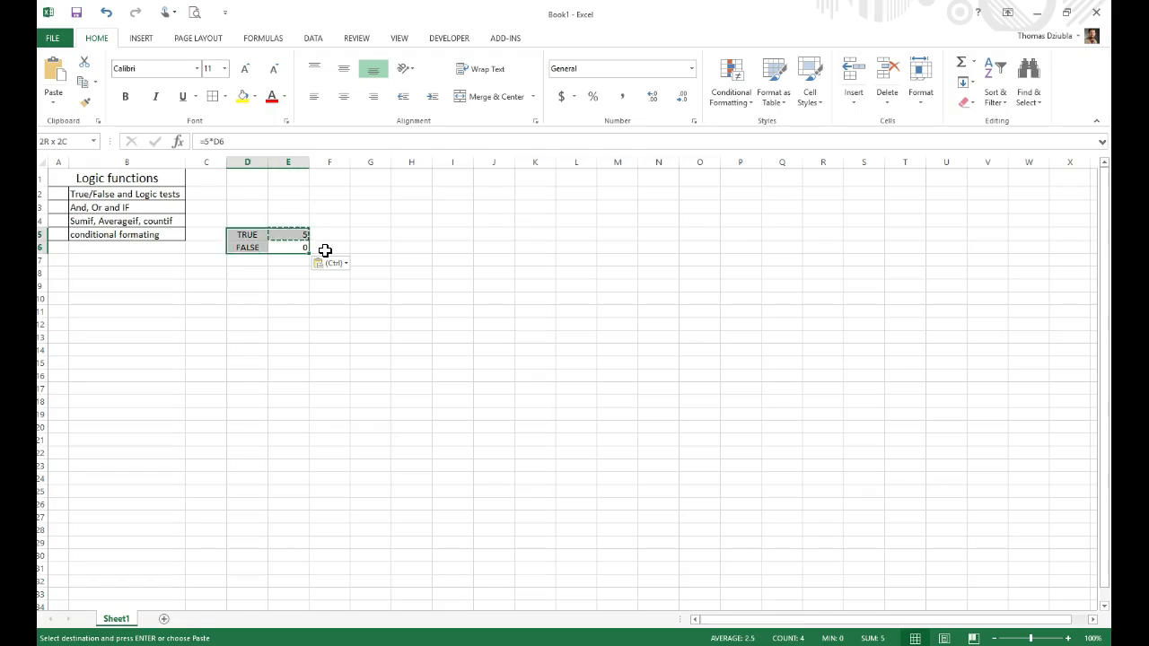
key(ctrl+c)
key(Delete)
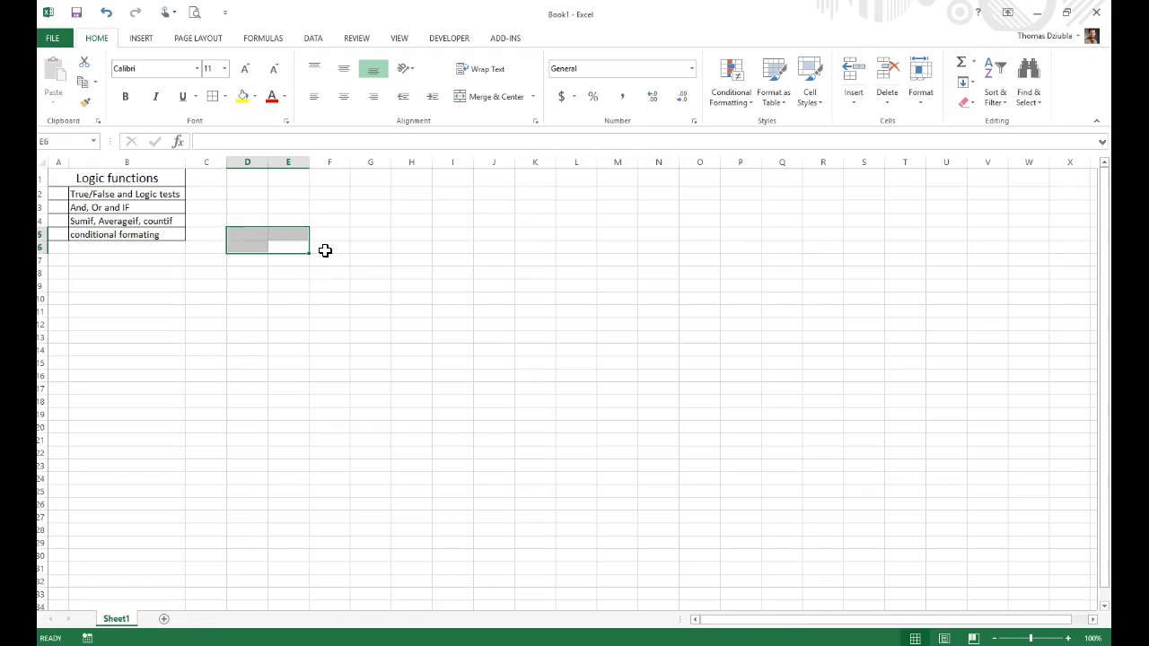
- Enter the labels A in cell D2 and B in cell D3
key(Up)
key(Up)
key(Up)
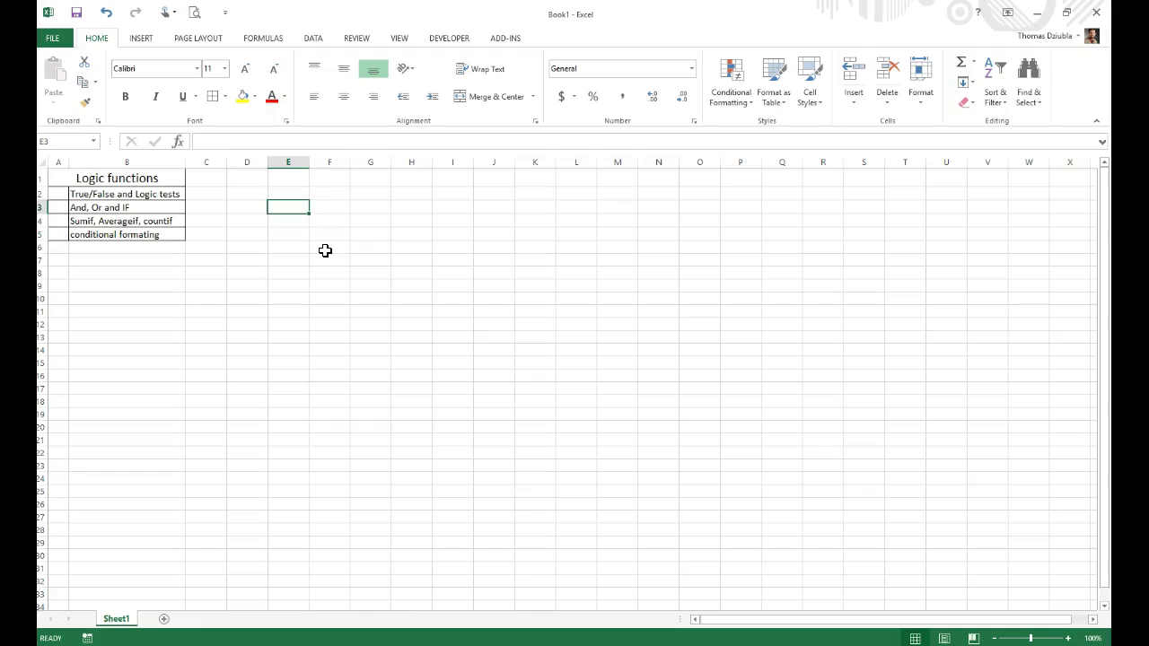
key(Down)
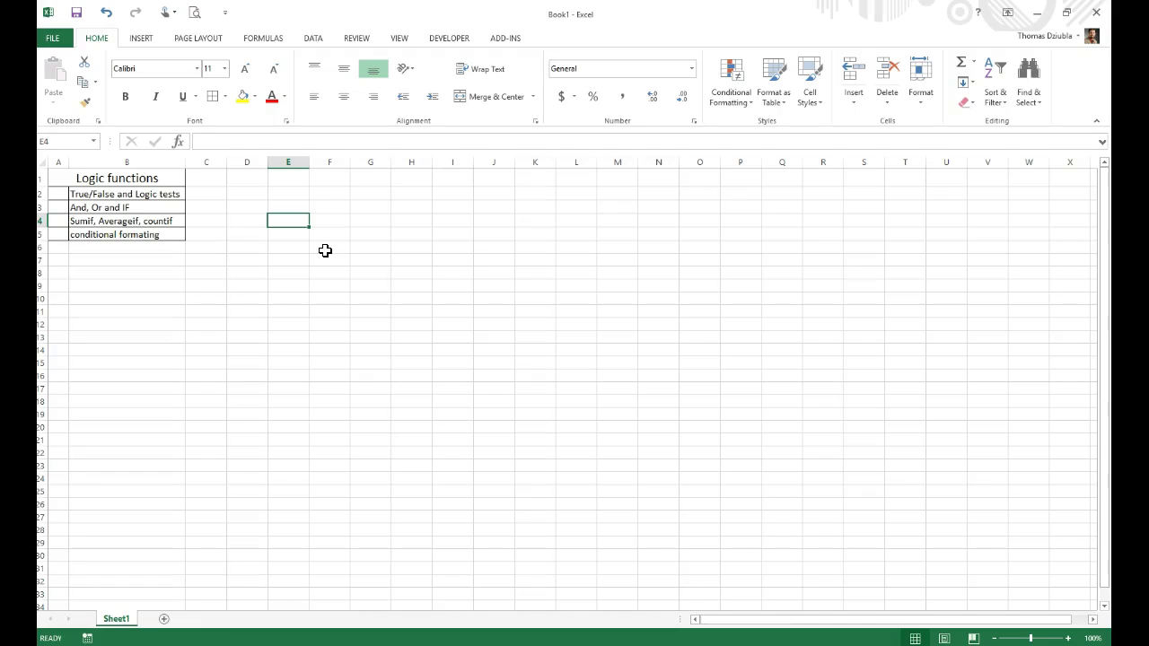
key(Up)
key(Up)
key(Left)
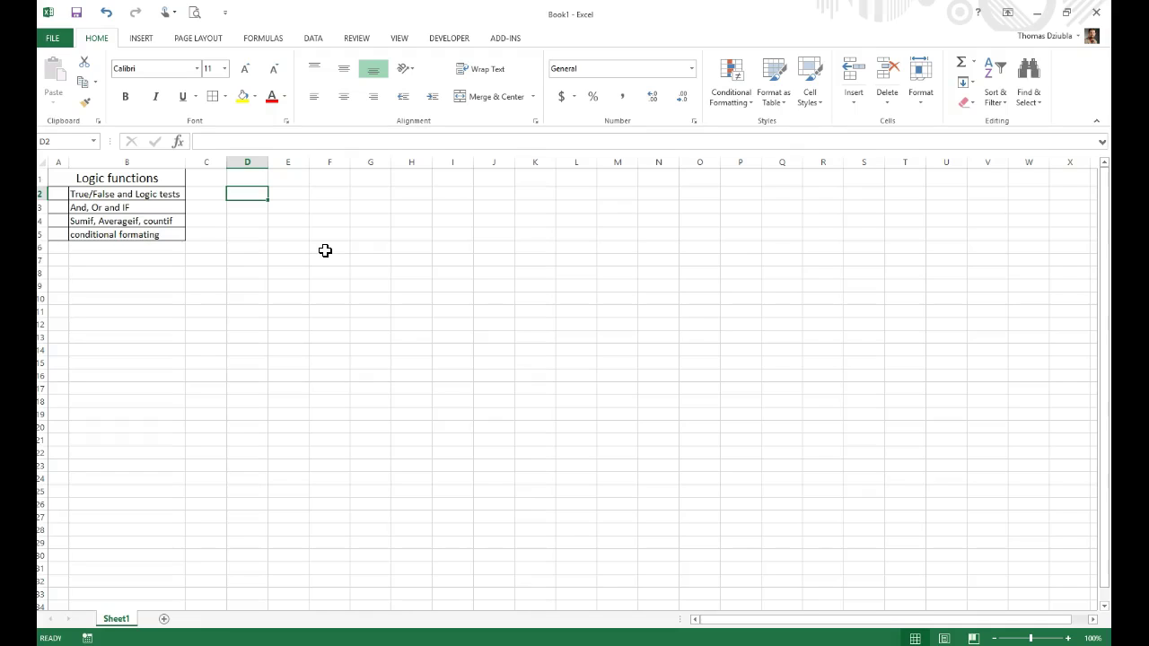
text(A)
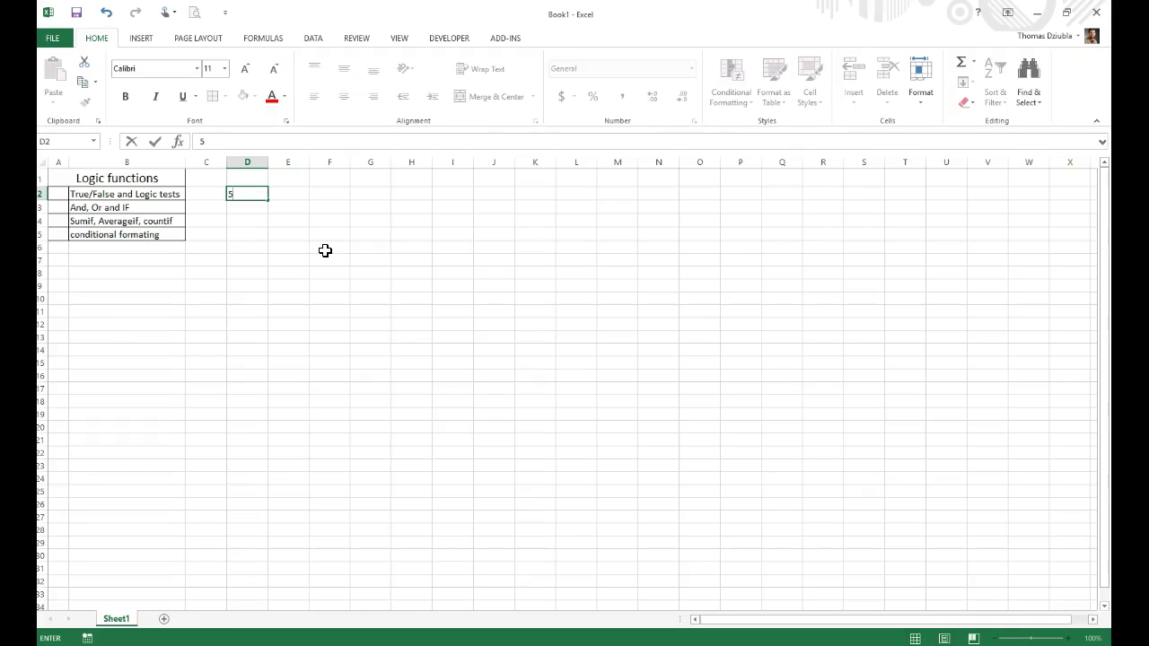
key(Return)
text(B)
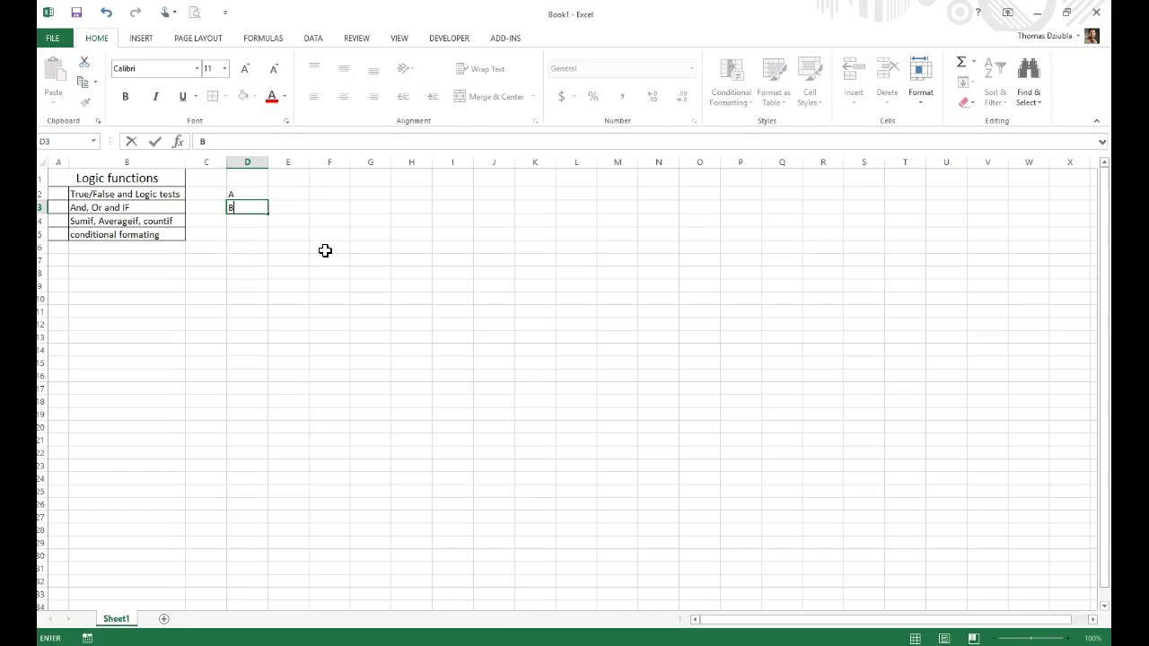
- Enter 10 in cell E2 beside label A and 20 in cell E3 beside label B
key(Right)
key(Up)
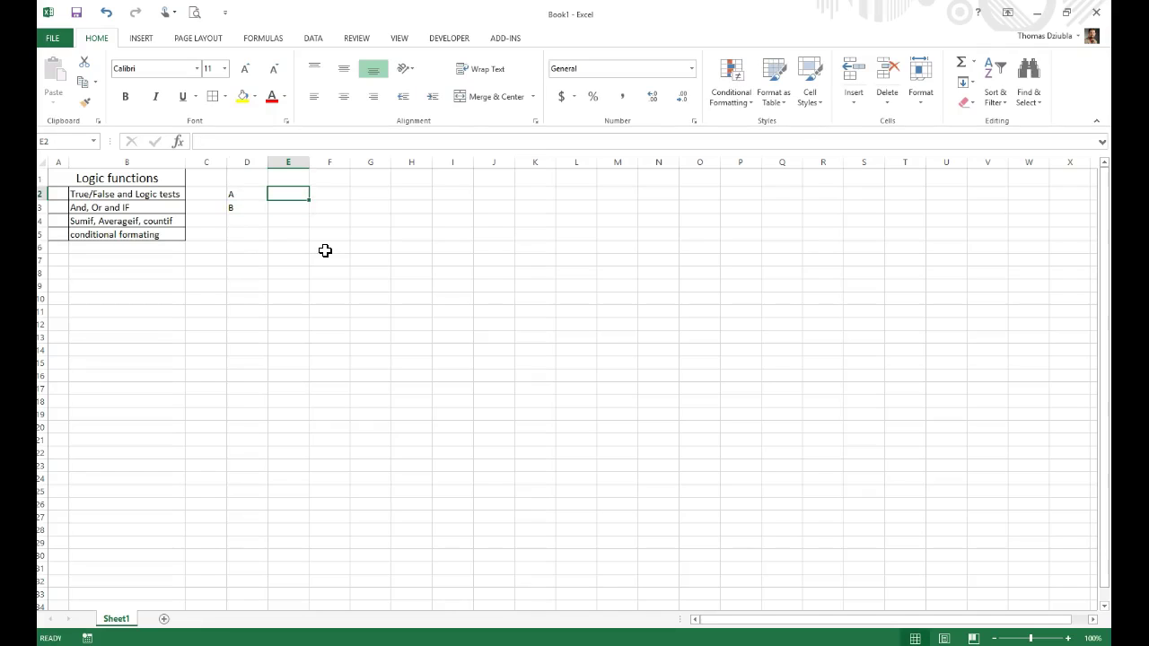
text(10)
key(Return)
text(20)
key(Return)
- Start a list of comparison operators with = as text in cell G2 and <= in cell G3
key(Right)
key(Right)
key(Up)
key(Up)
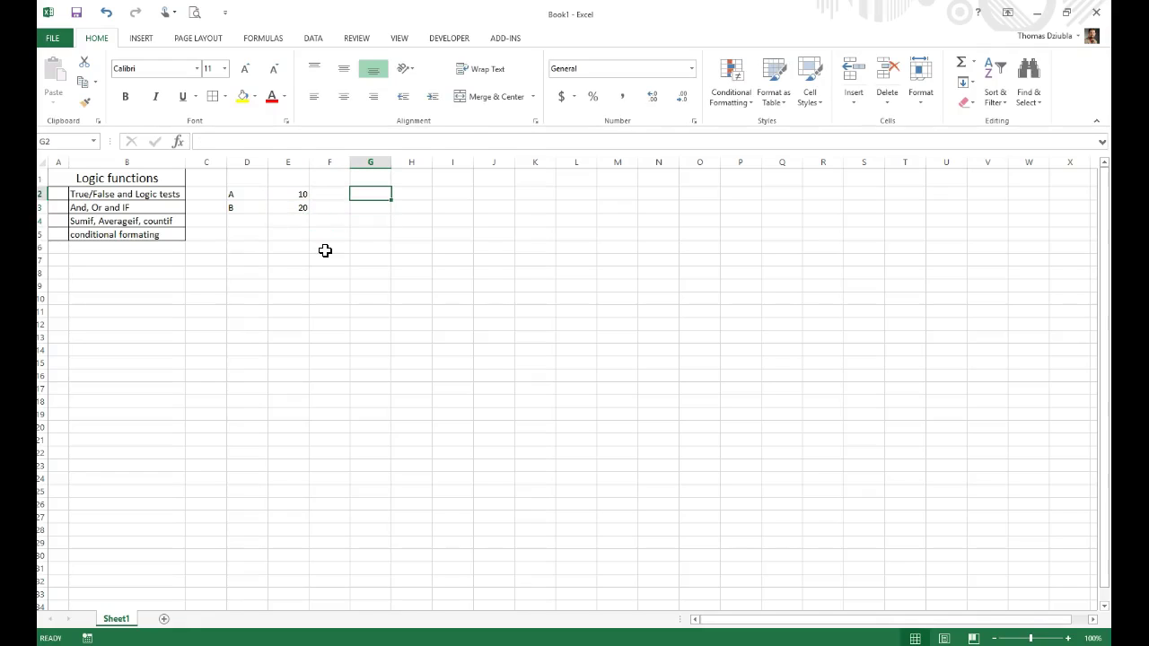
text('=)
key(Return)
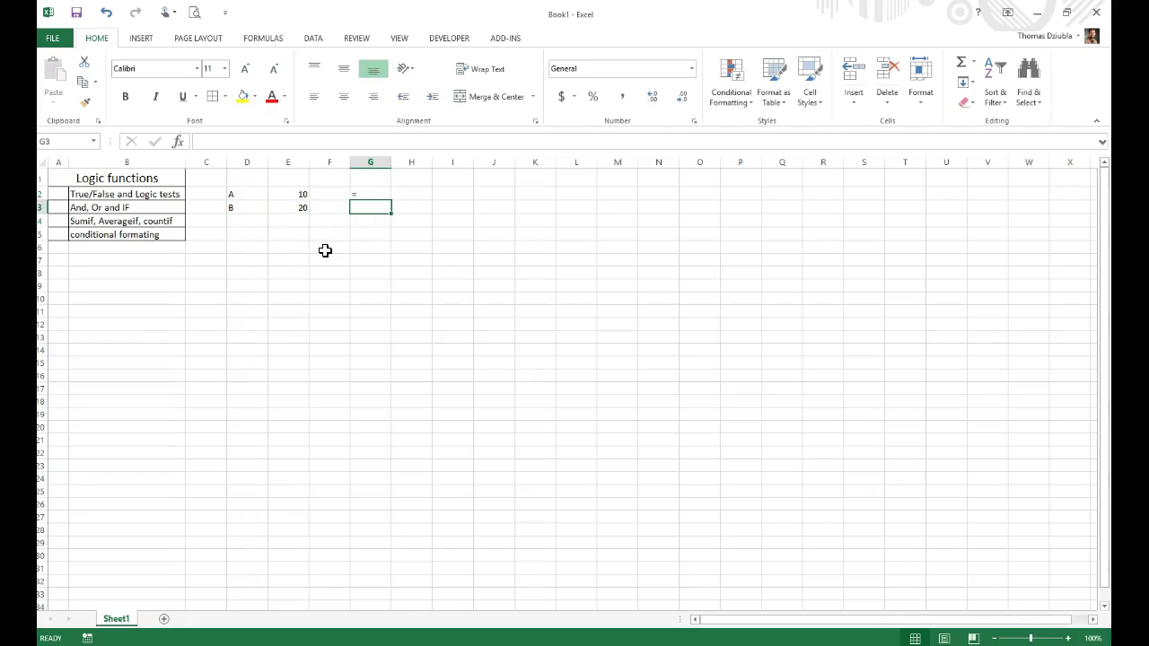
text(<)
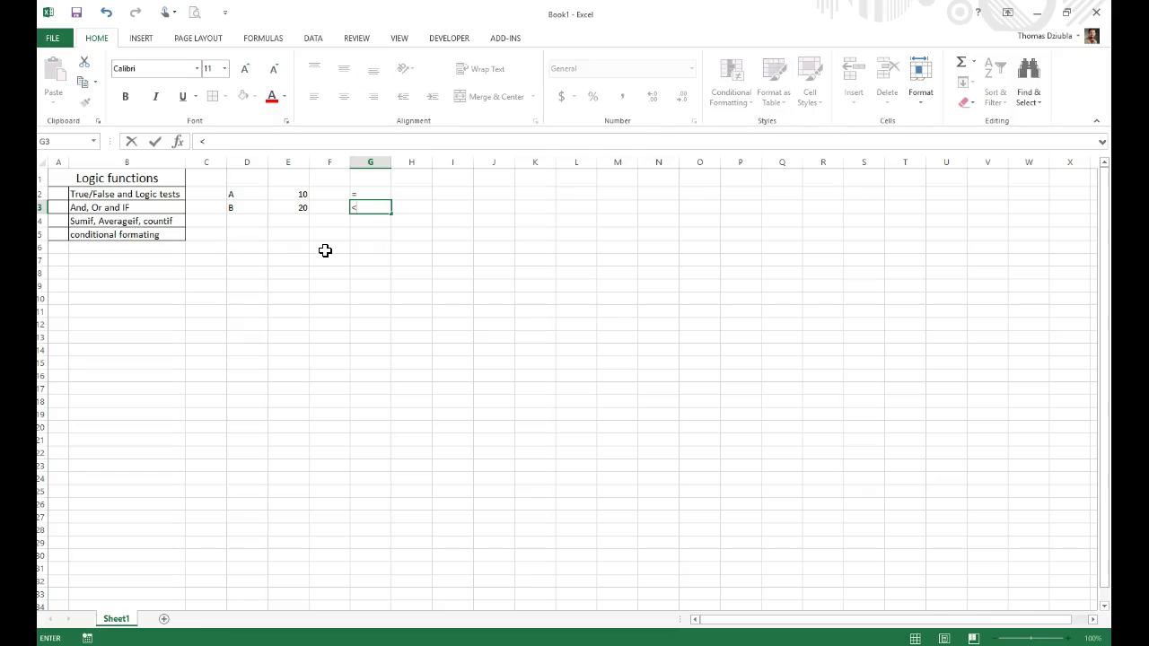
text(=)
key(Return)
- Continue the operator list with <, >, >= and <> in cells G4 to G7
text(<)
key(Return)
text(>)
key(Return)
text(>=)
key(Return)
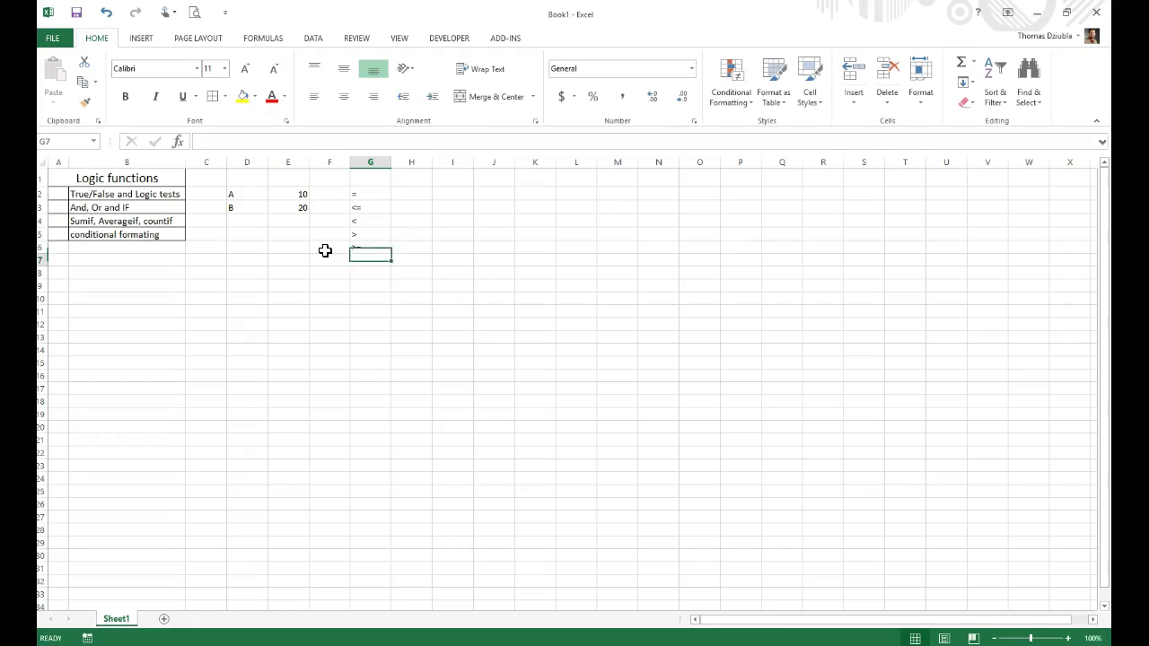
text(<>)
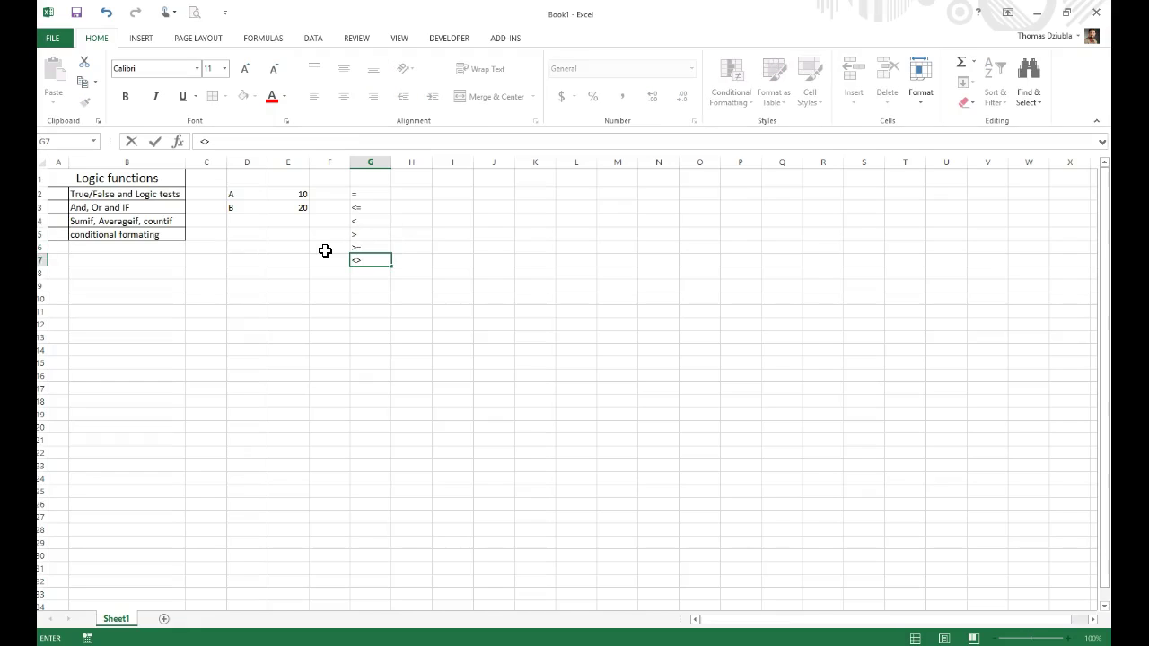
key(Return)
- Select the whole operator list G2:G7 to review it, and deselect it
key(Up)
key(shift+Up)
key(shift+Up)
key(shift+Up)
key(shift+Up)
key(shift+Up)
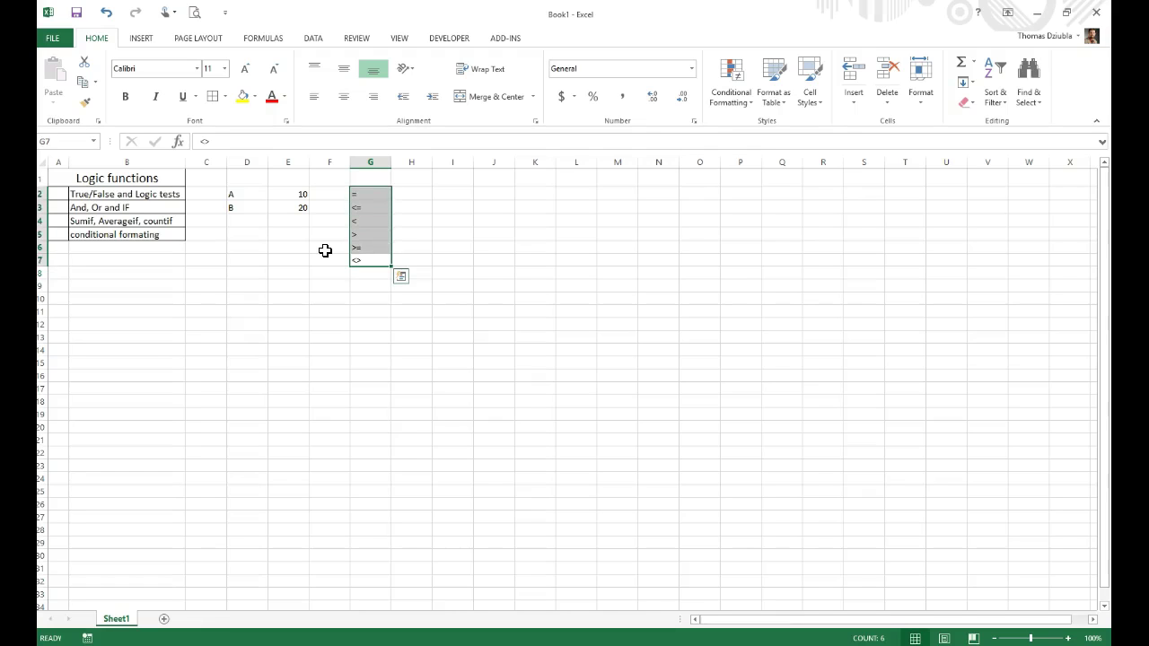
click(368, 350)
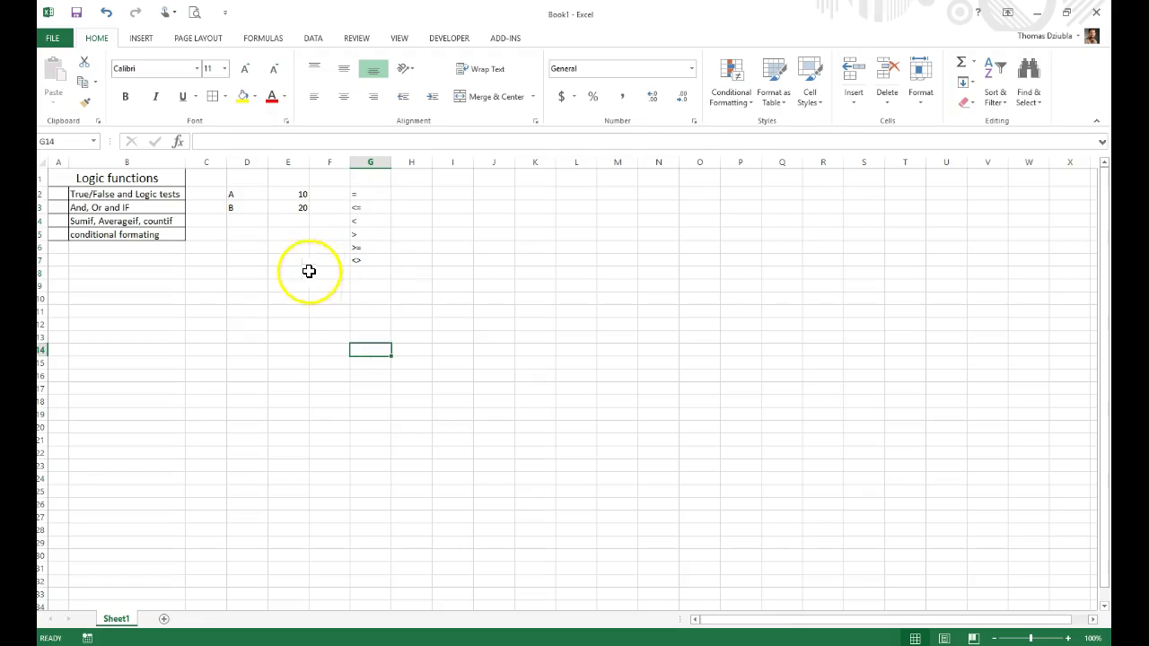
- Enter the logic test =E2=E3 in cell E4 to check whether A equals B
click(250, 223)
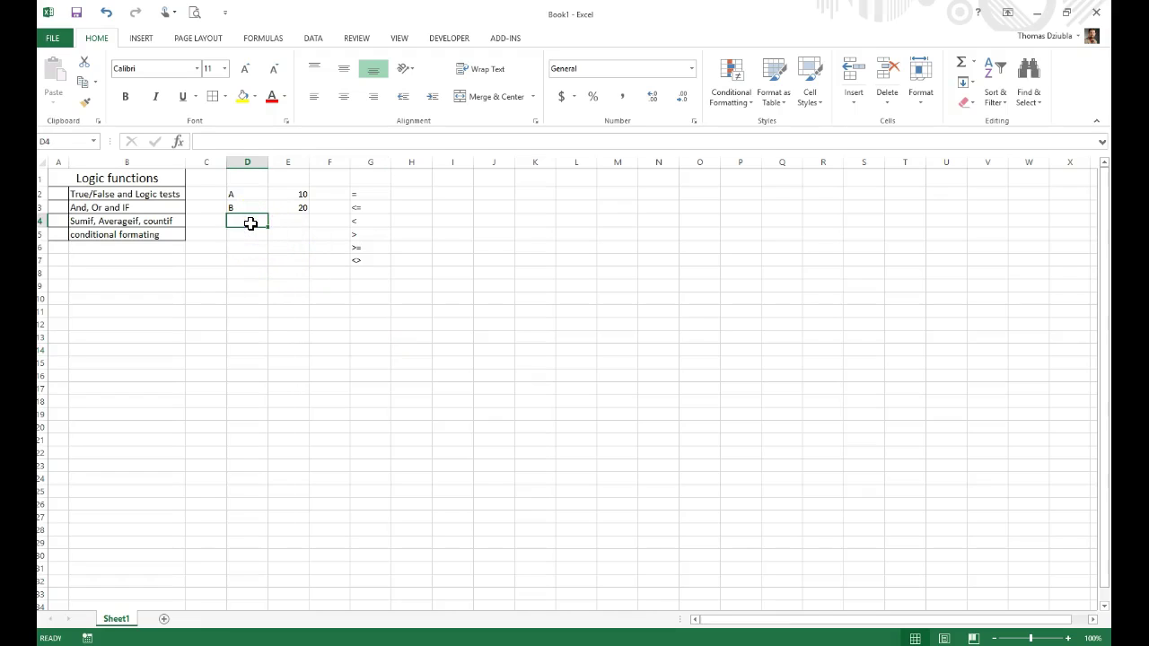
key(Right)
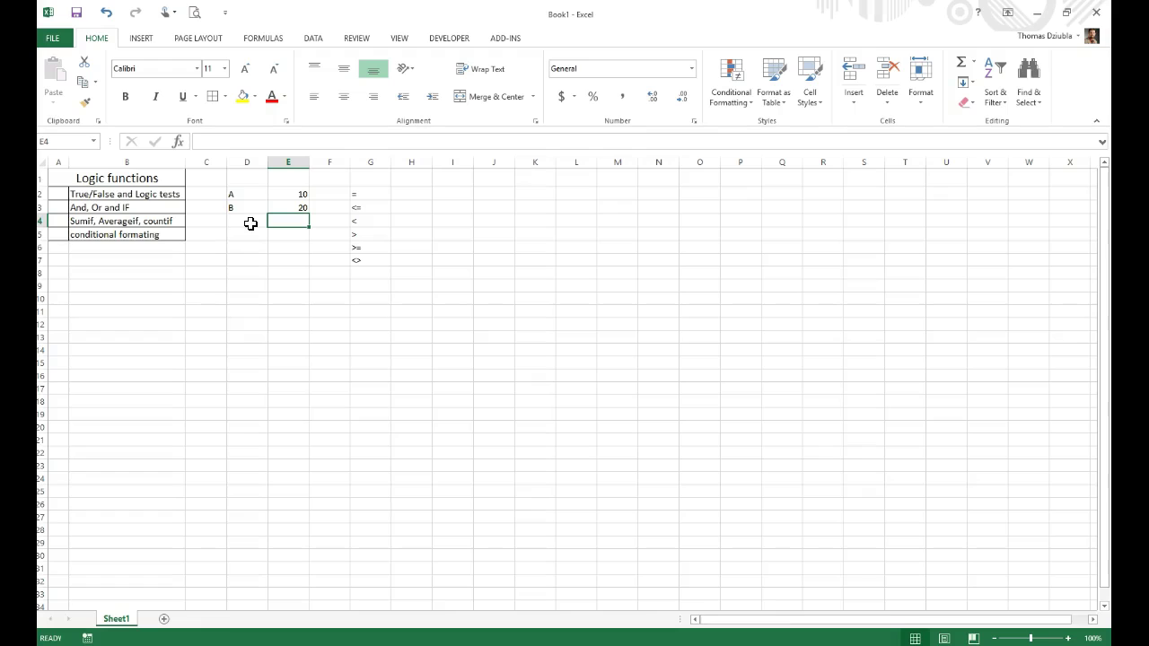
text(=)
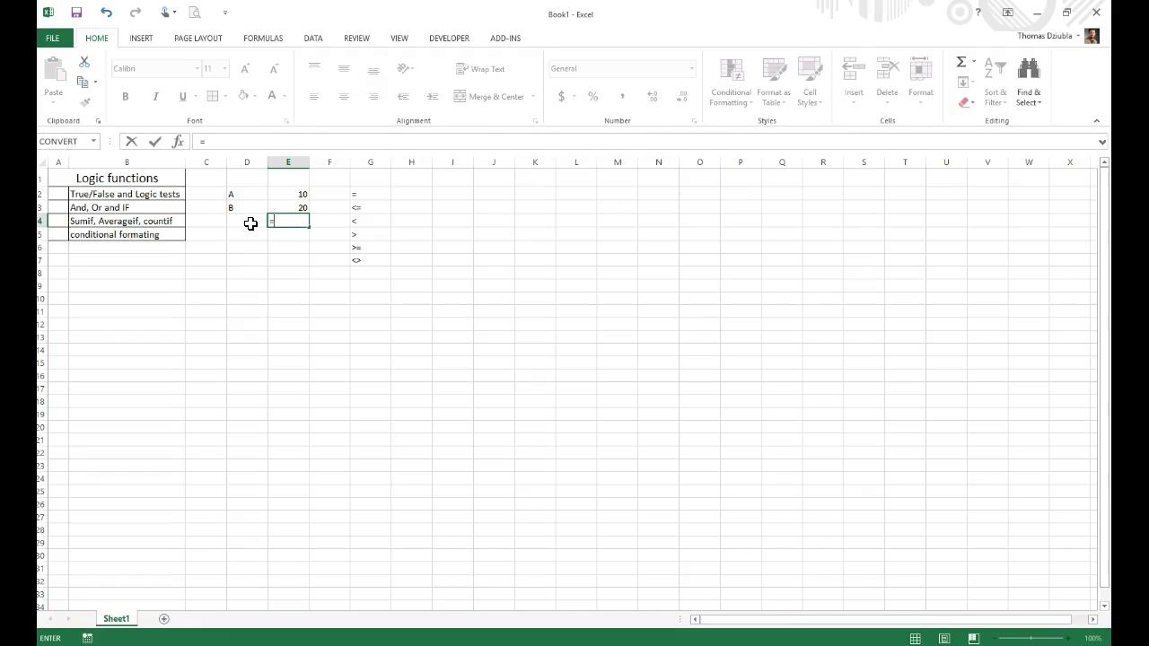
click(294, 195)
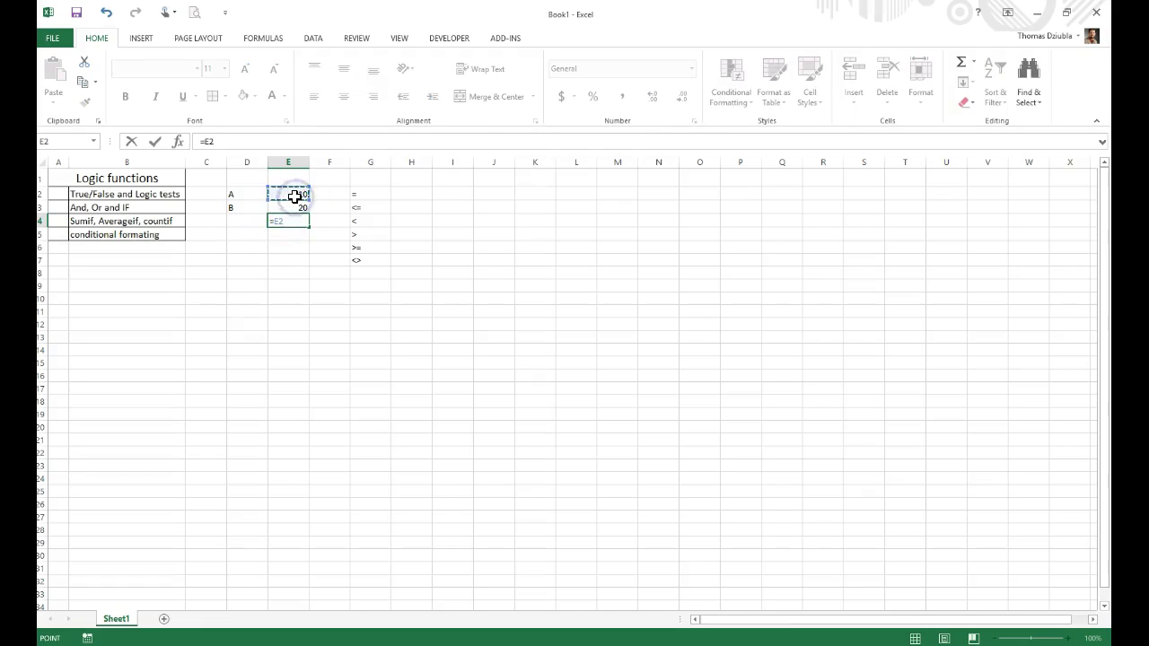
text(=)
click(300, 207)
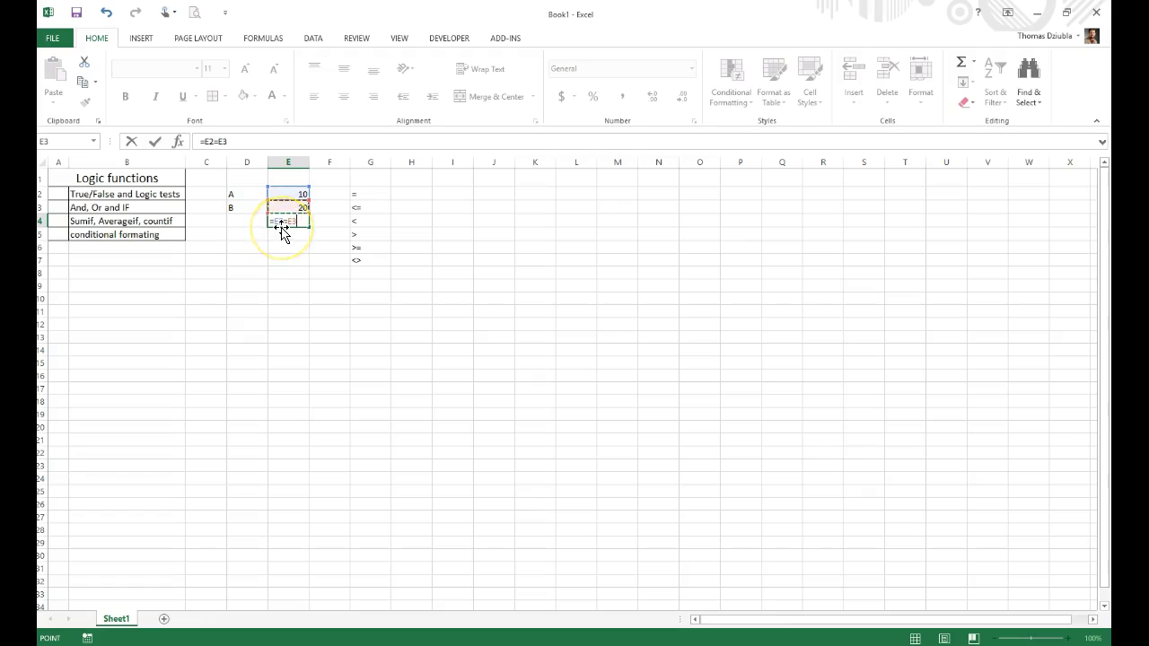
key(Return)
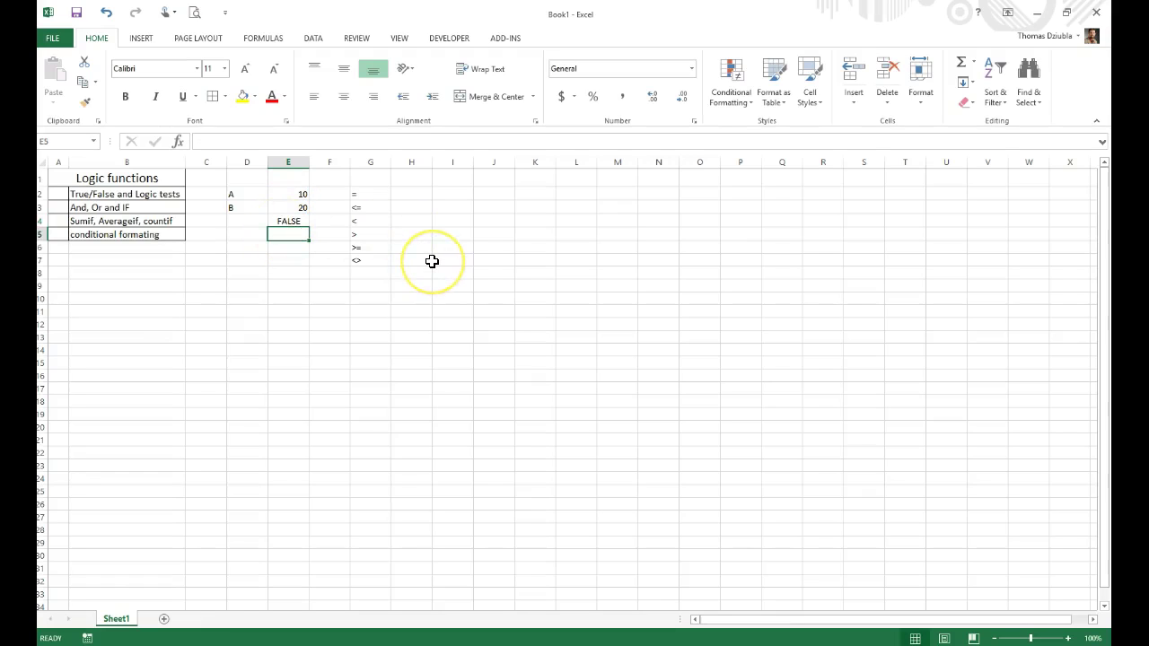
- Change the comparison operator between E2 and E3 in cell E4's logic test
click(297, 220)
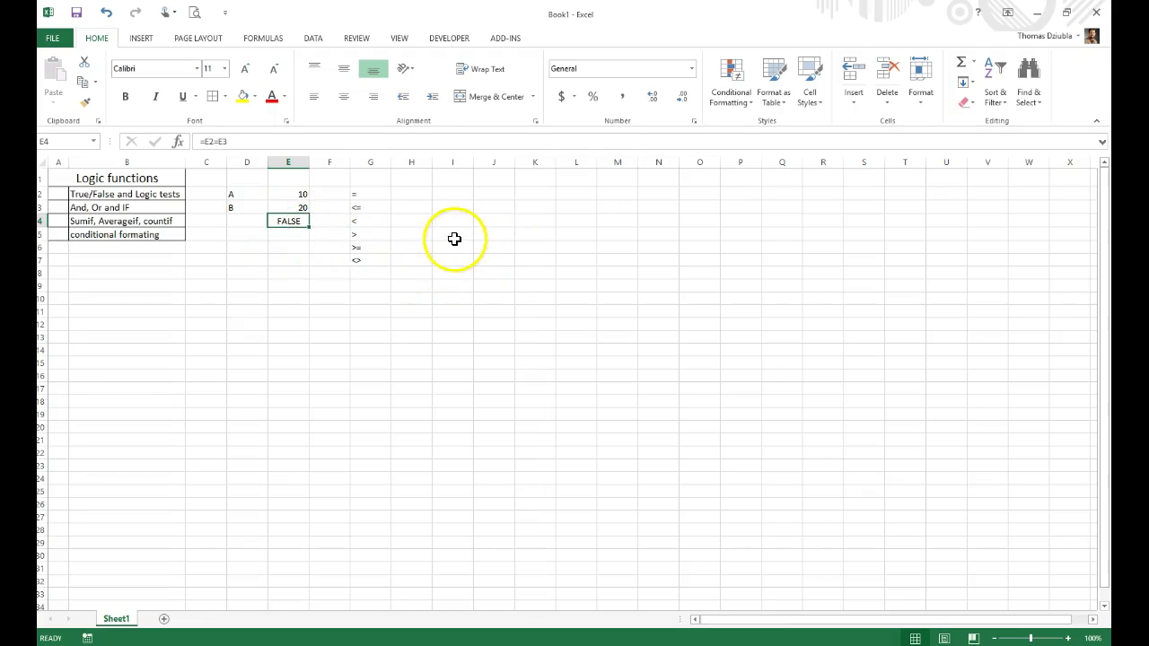
key(F2)
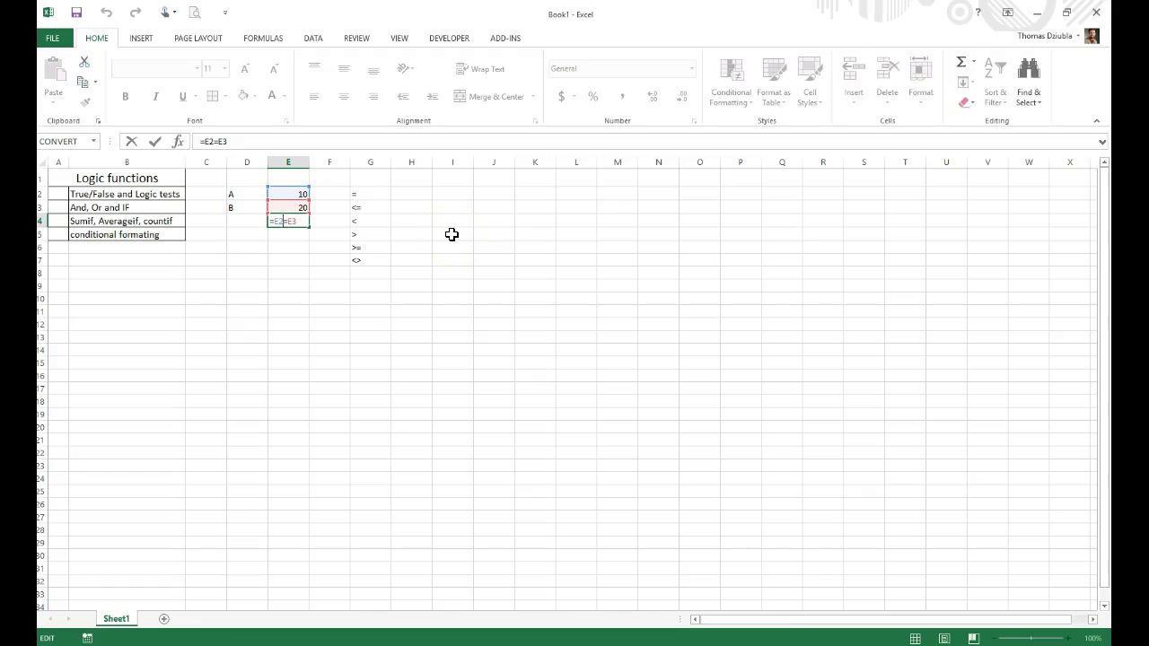
key(Return)
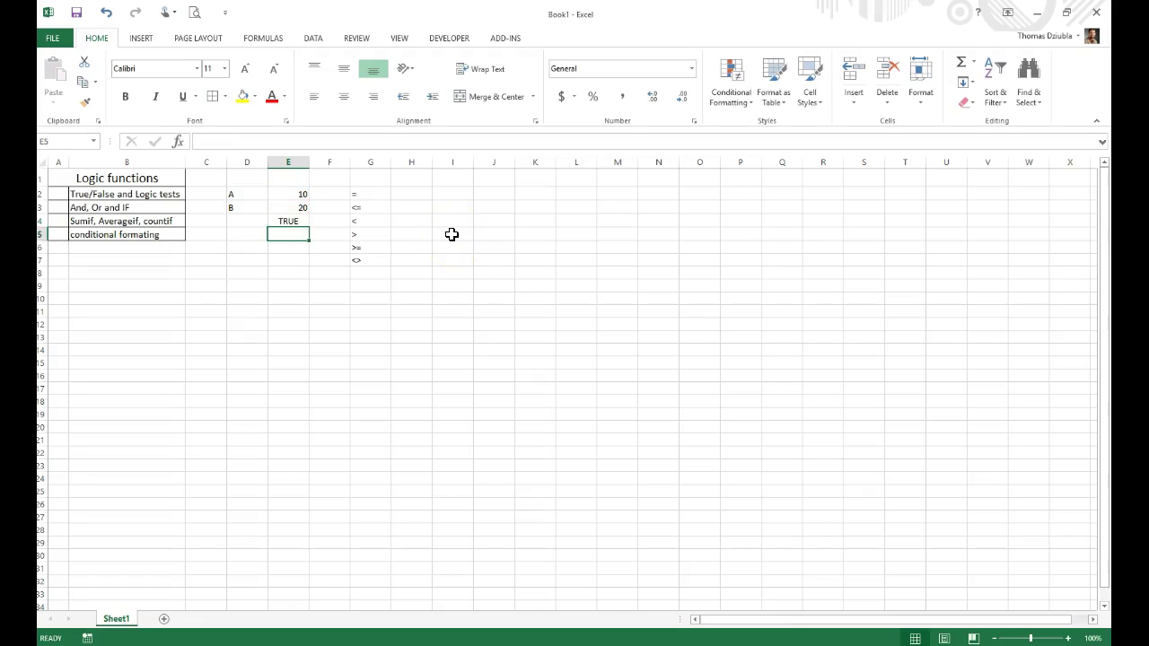
- Change the logic test in cell E4 to =E2<>E3 to check whether the two numbers differ
key(Up)
key(F2)
key(F1)
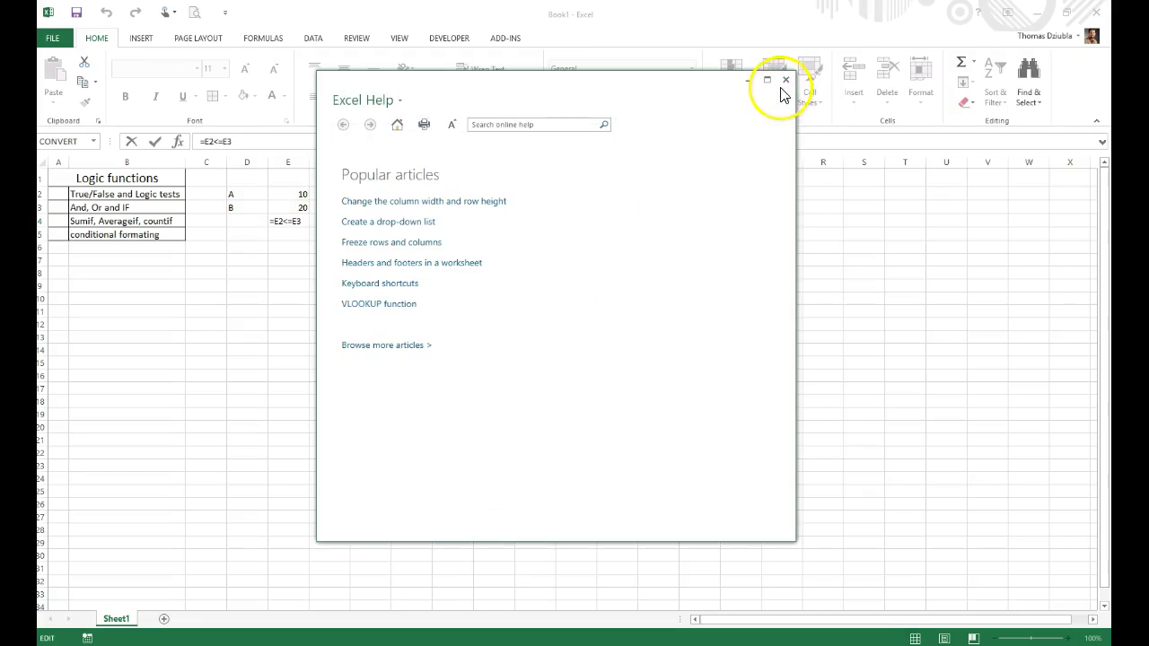
click(780, 83)
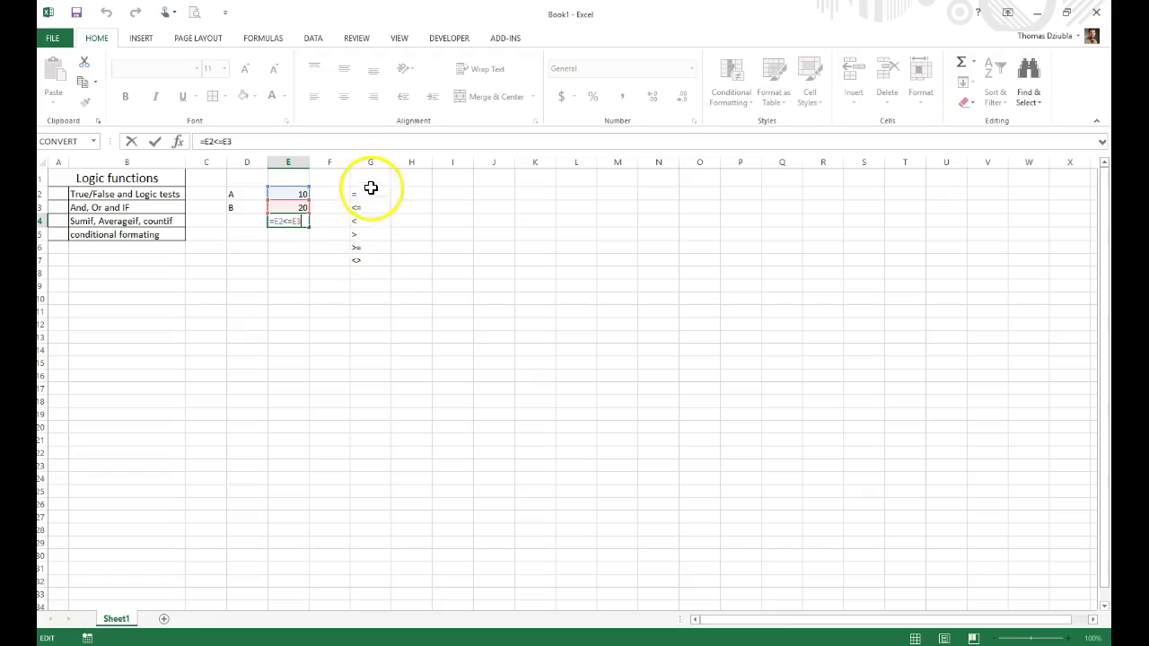
click(287, 220)
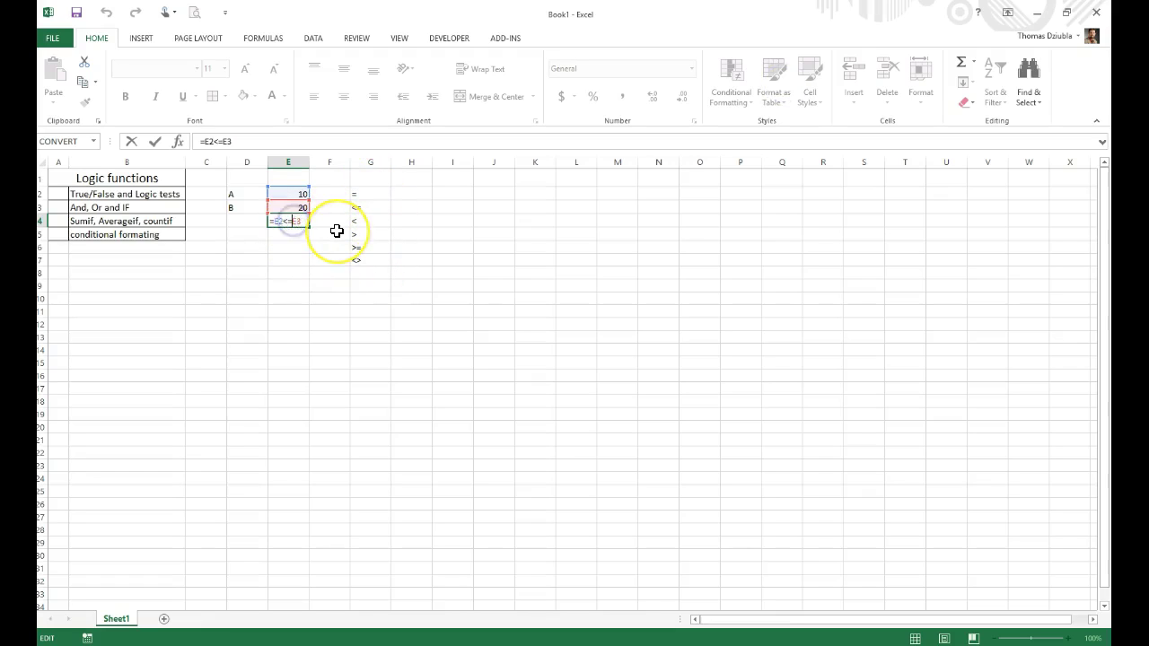
key(Delete)
text(>)
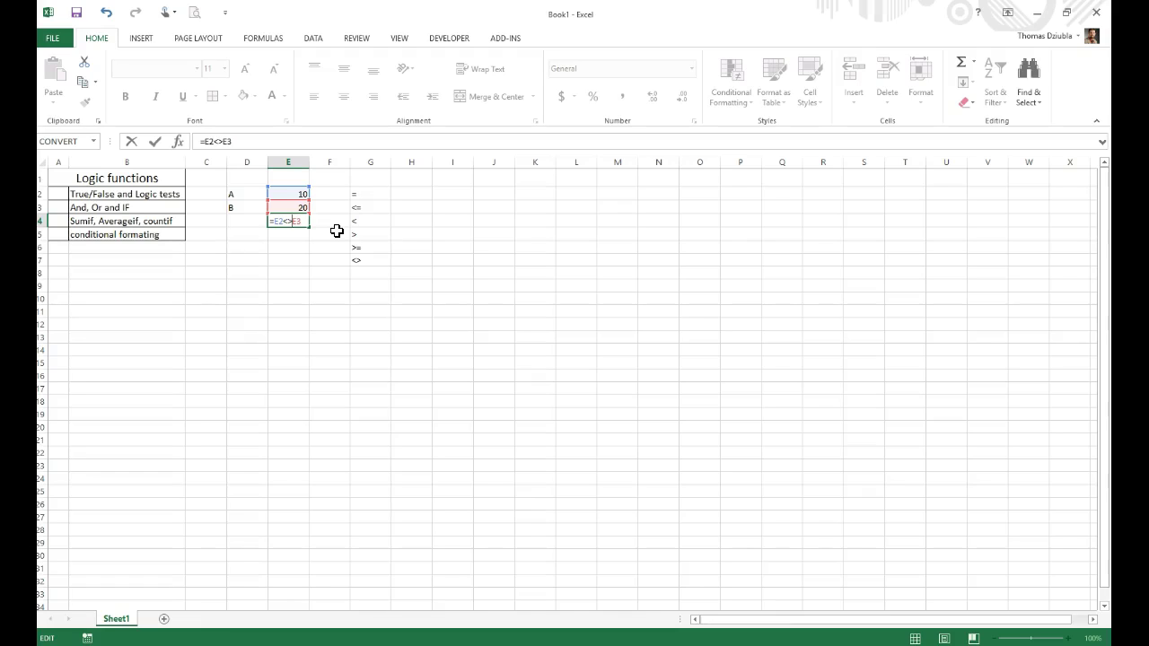
key(Return)
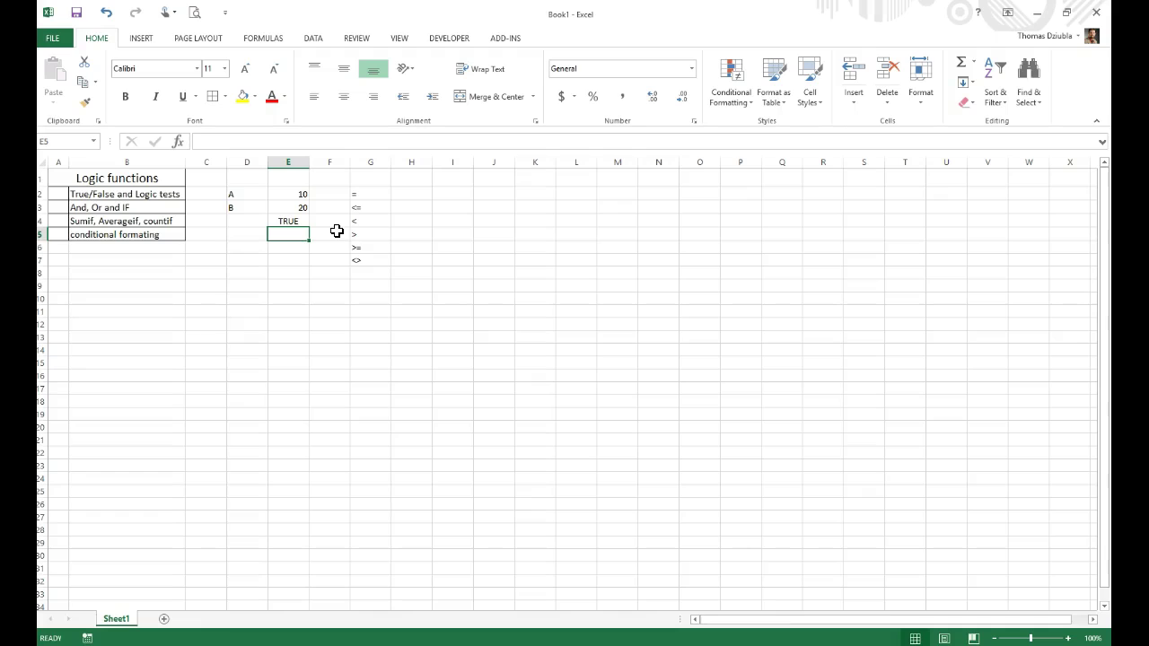
- Replace the logic test in cell E4 with =D2=D3 to compare the two text labels
key(Up)
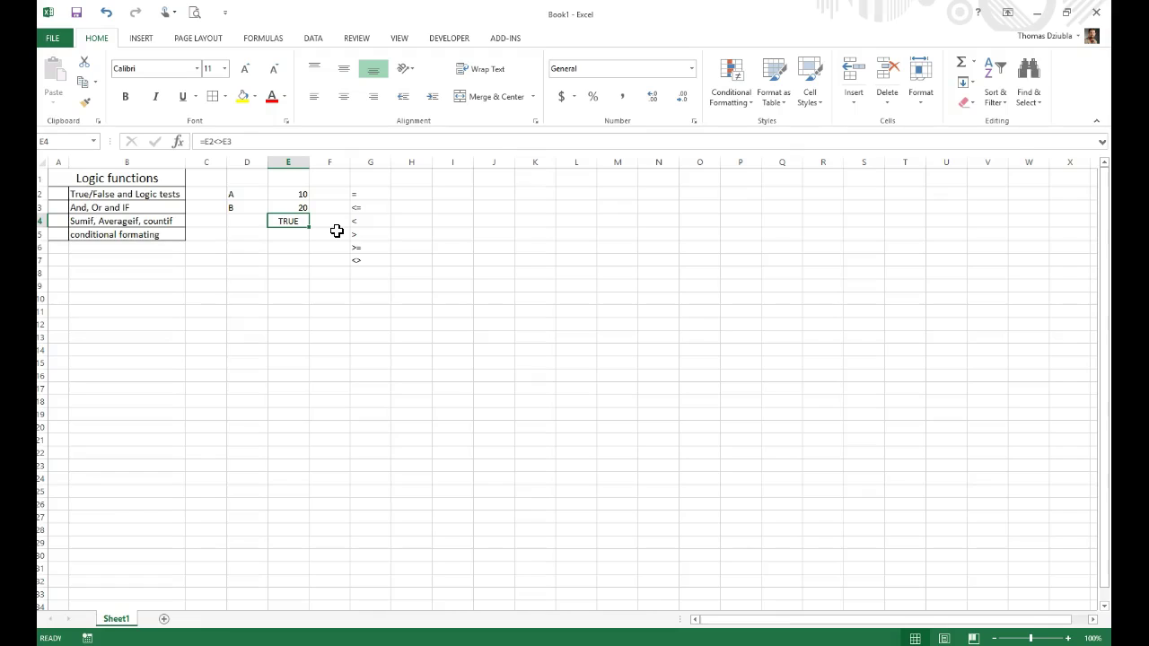
text(=)
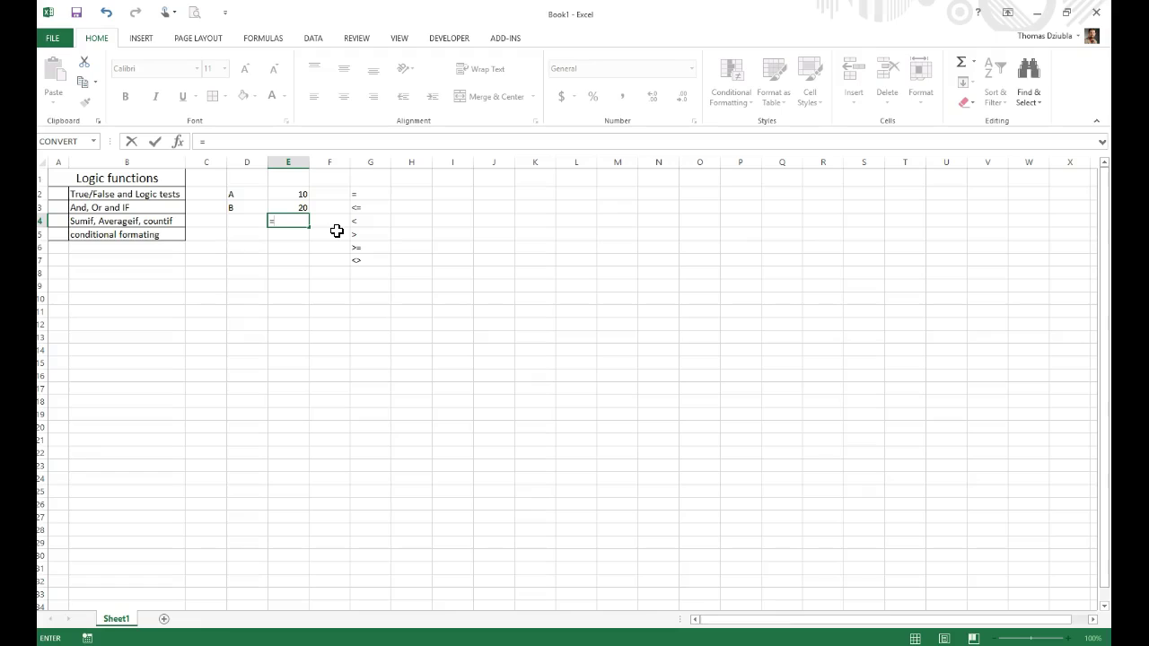
key(Up)
key(Up)
key(Left)
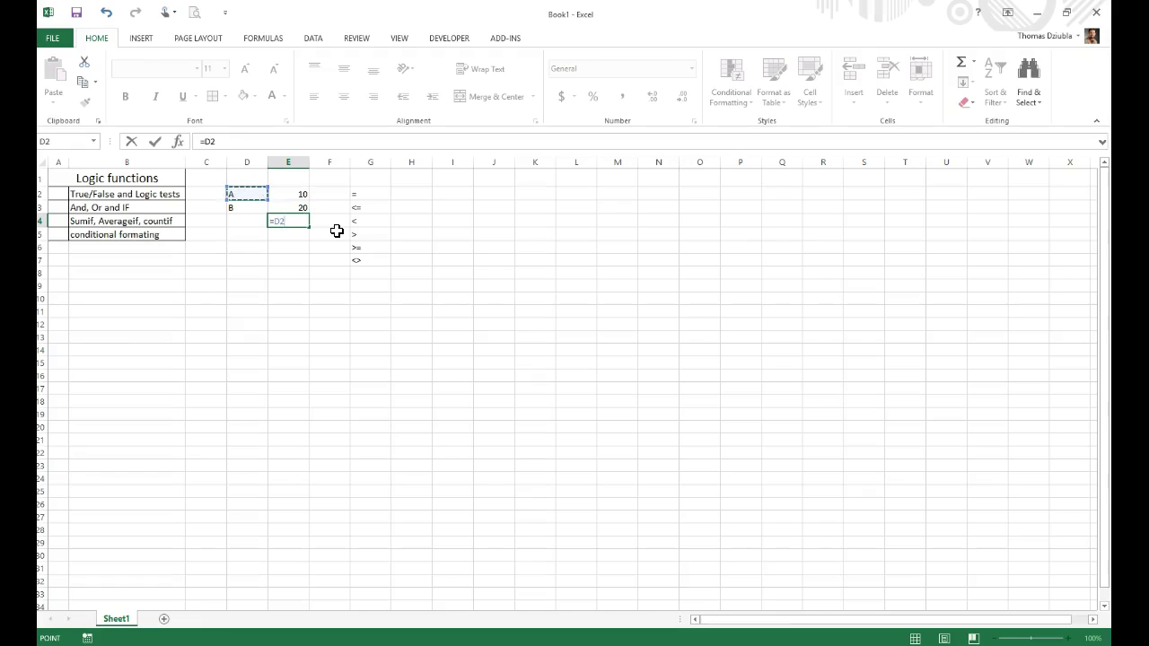
key(Left)
key(Left)
key(Up)
key(Right)
key(Return)
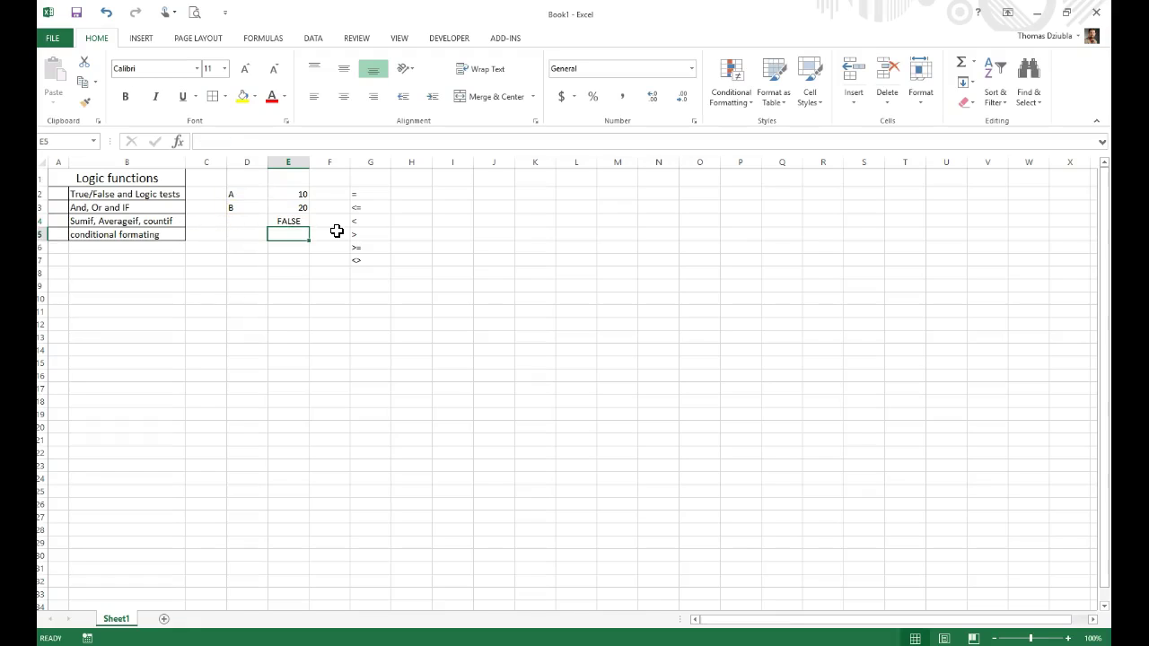
- Change the label in cell D3 to A, and check both labels against the logic test in E4
key(Up)
key(Up)
key(Left)
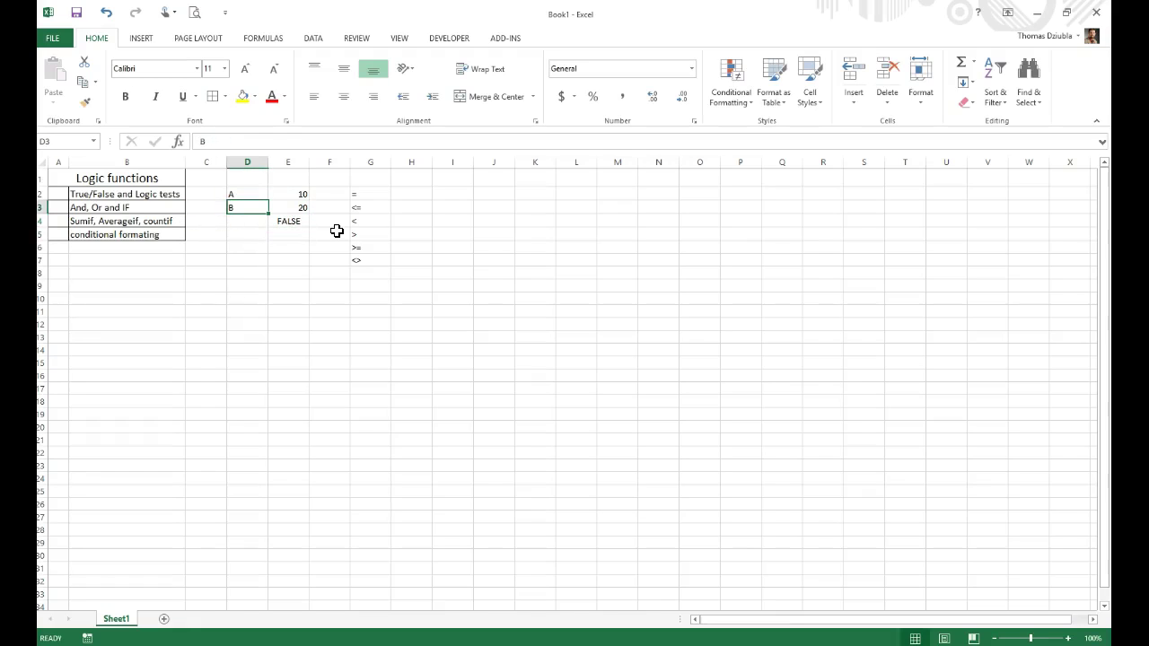
text(A)
key(Return)
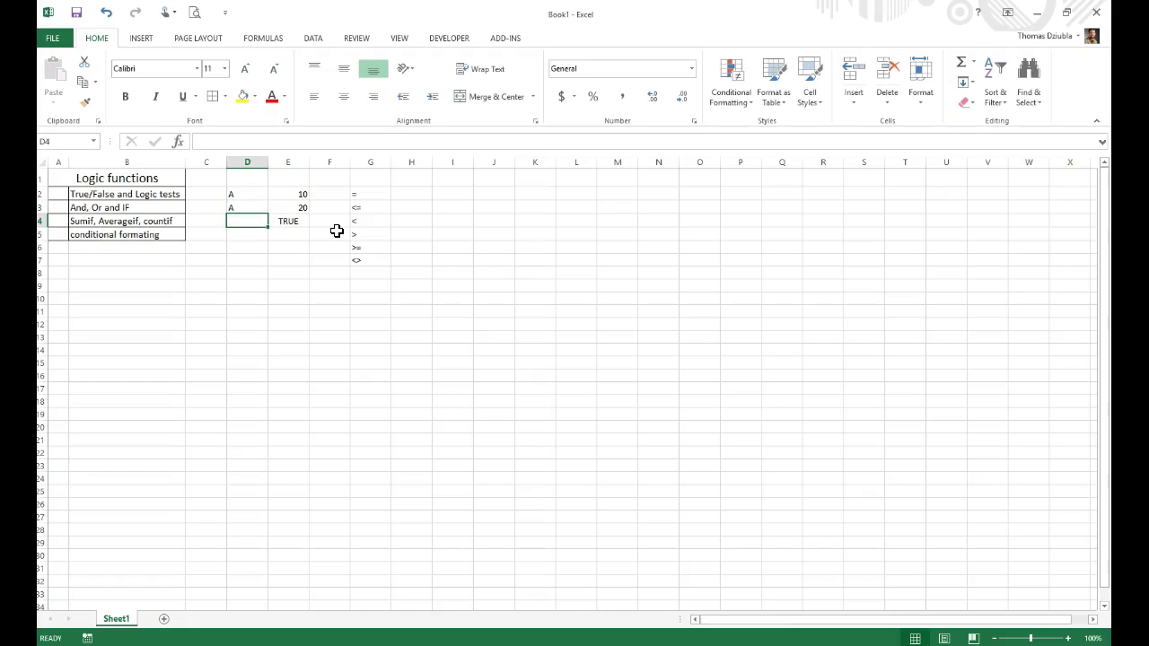
click(257, 199)
click(255, 209)
click(292, 222)
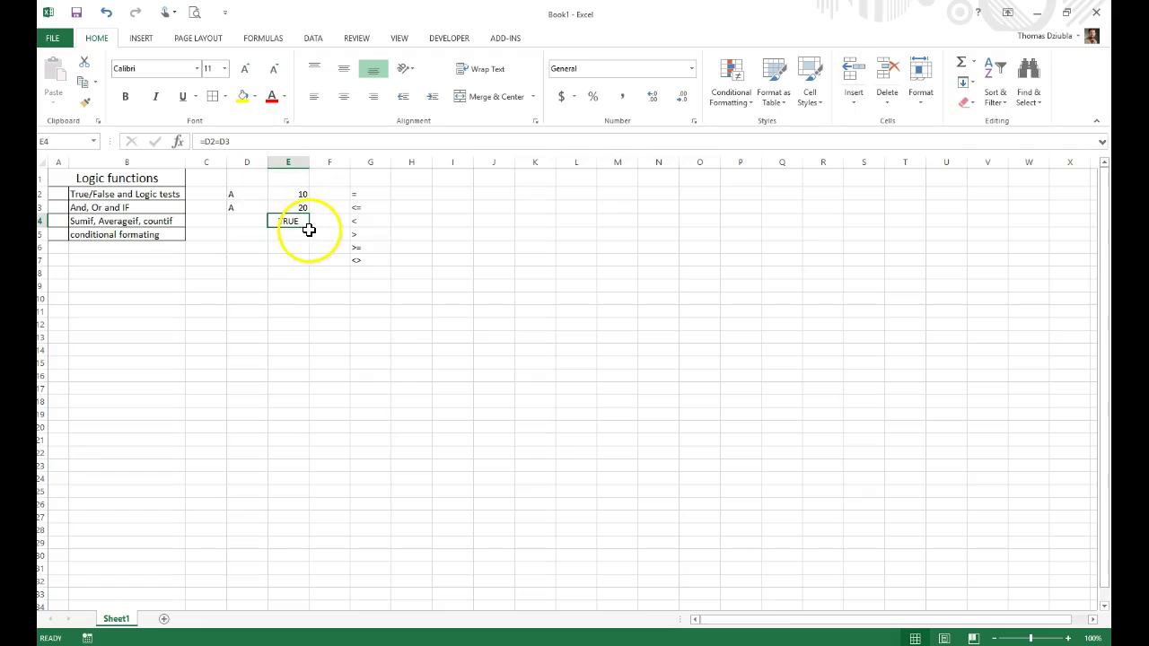
- Change the comparison operator in E4 to <> so the logic test reads =D2<>D3
double_click(304, 224)
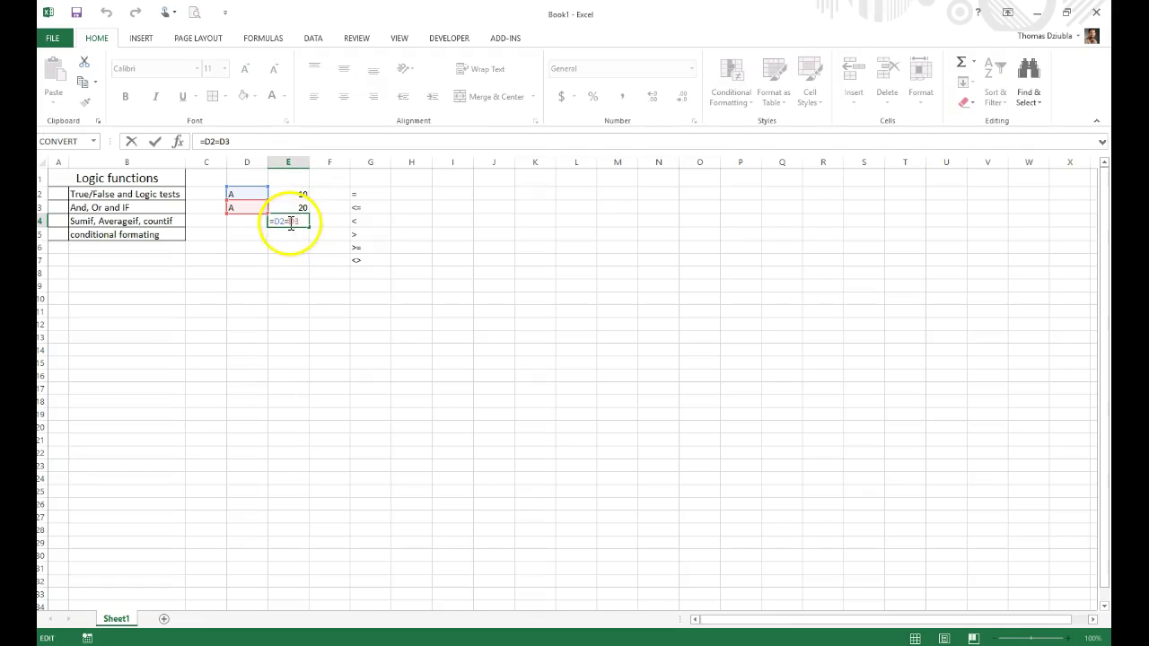
click(284, 224)
key(Delete)
text(<>)
key(Return)
- Change the comparison operator in E4 to <= so the logic test reads =D2<=D3
click(284, 224)
double_click(283, 223)
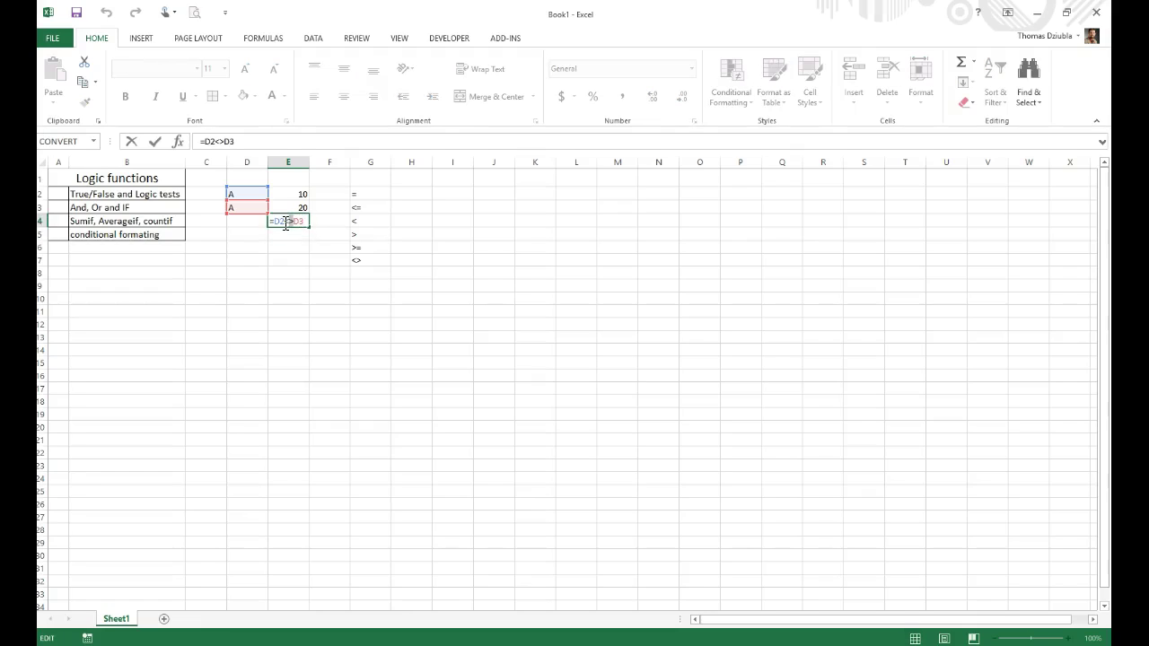
key(Delete)
text(=)
key(Return)
- Remove the equals sign from the operator in E4 so the logic test reads =D2<D3
double_click(285, 224)
key(Delete)
key(Return)
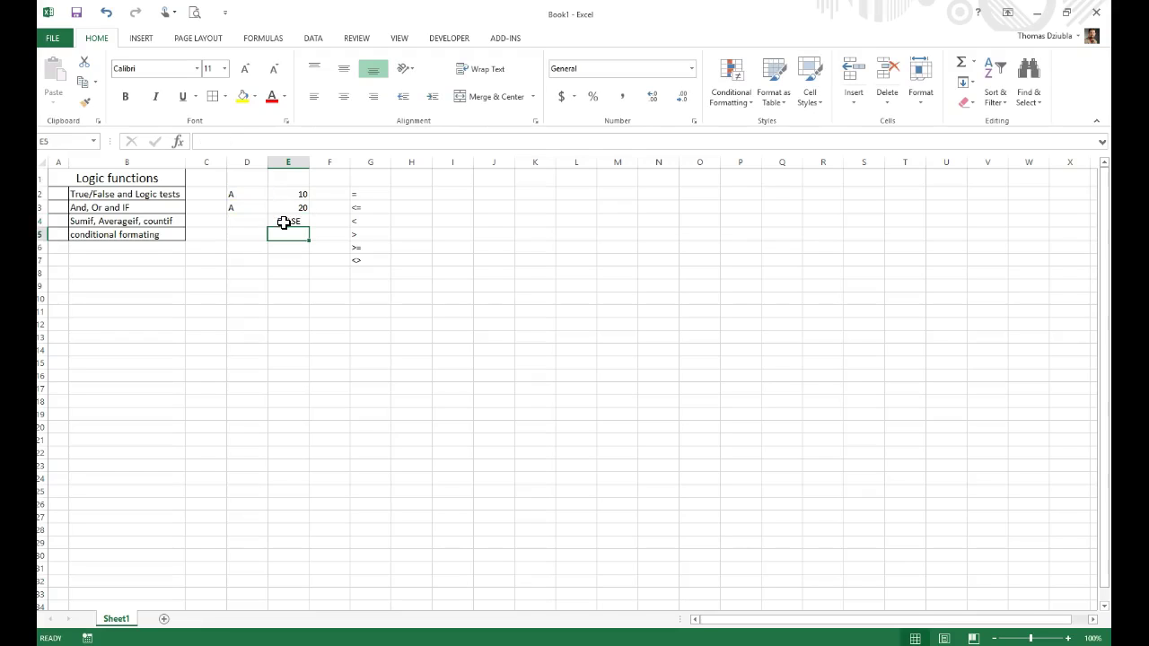
click(283, 223)
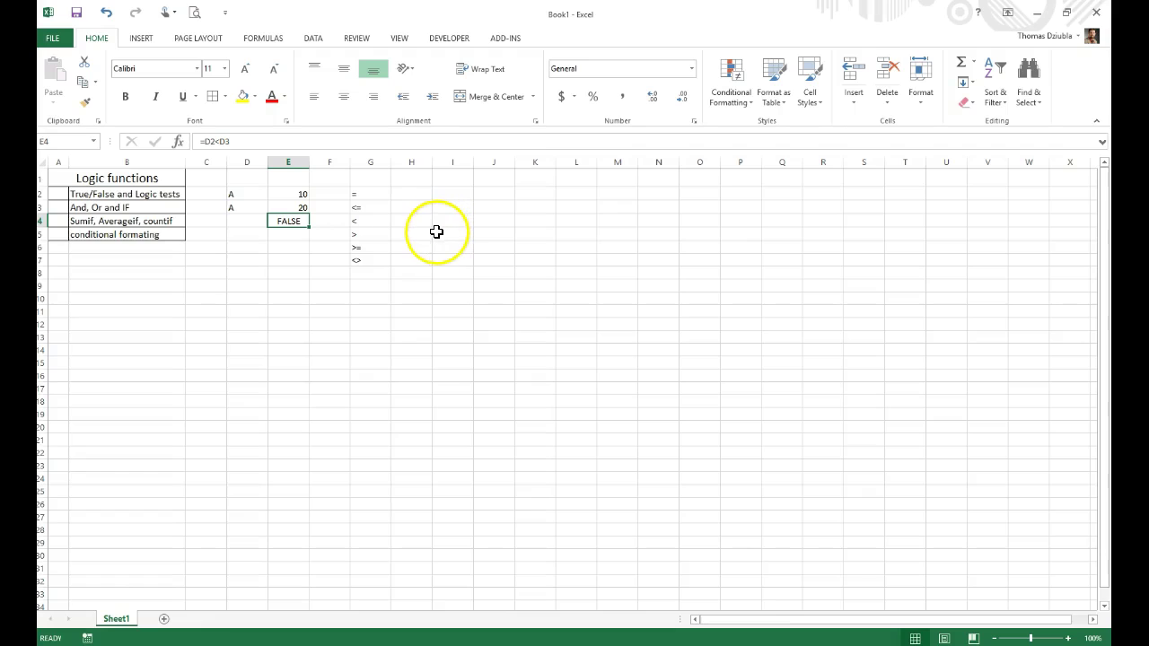
- Clear the logic test from cell E4
click(231, 200)
click(296, 224)
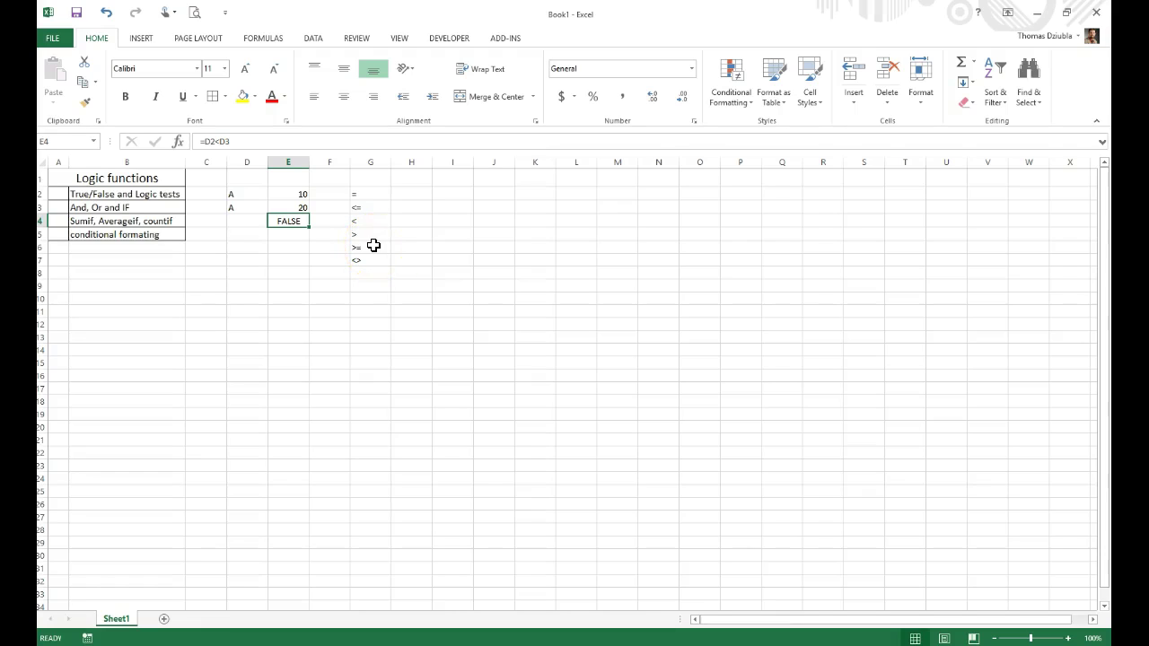
key(Delete)
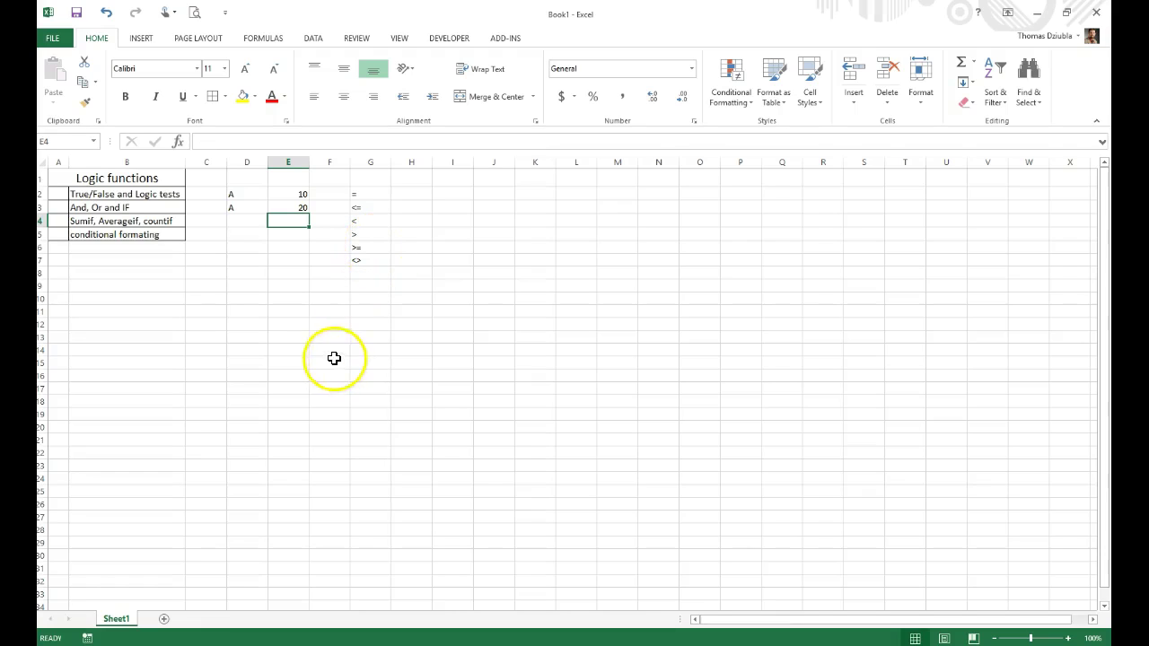
click(303, 262)
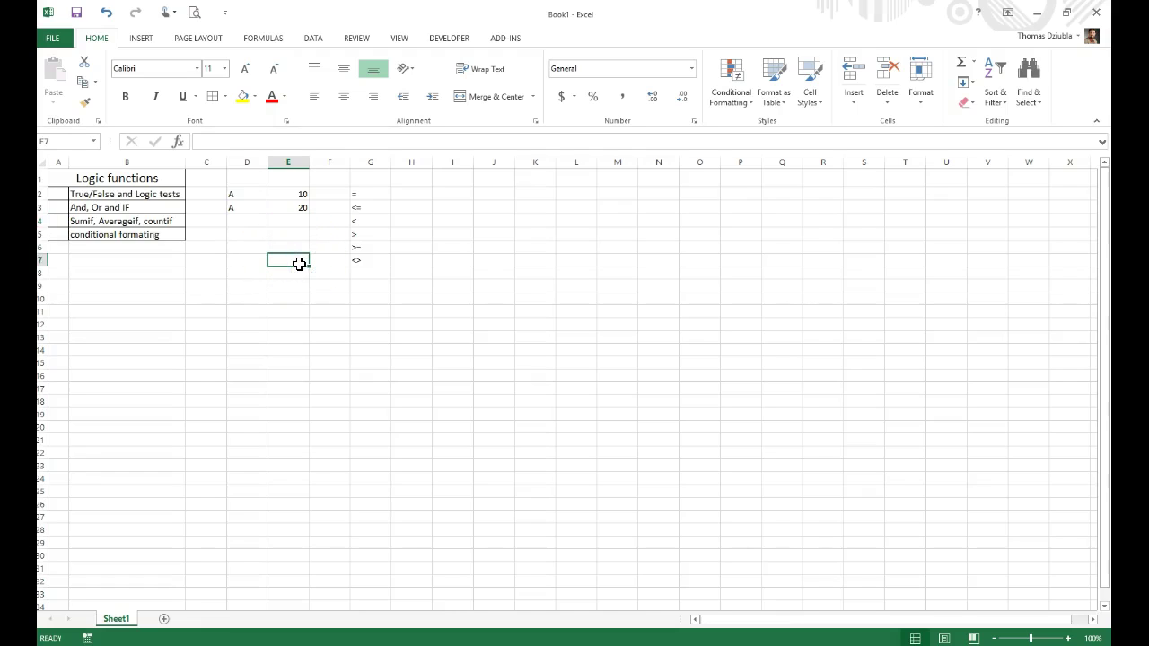
click(304, 261)
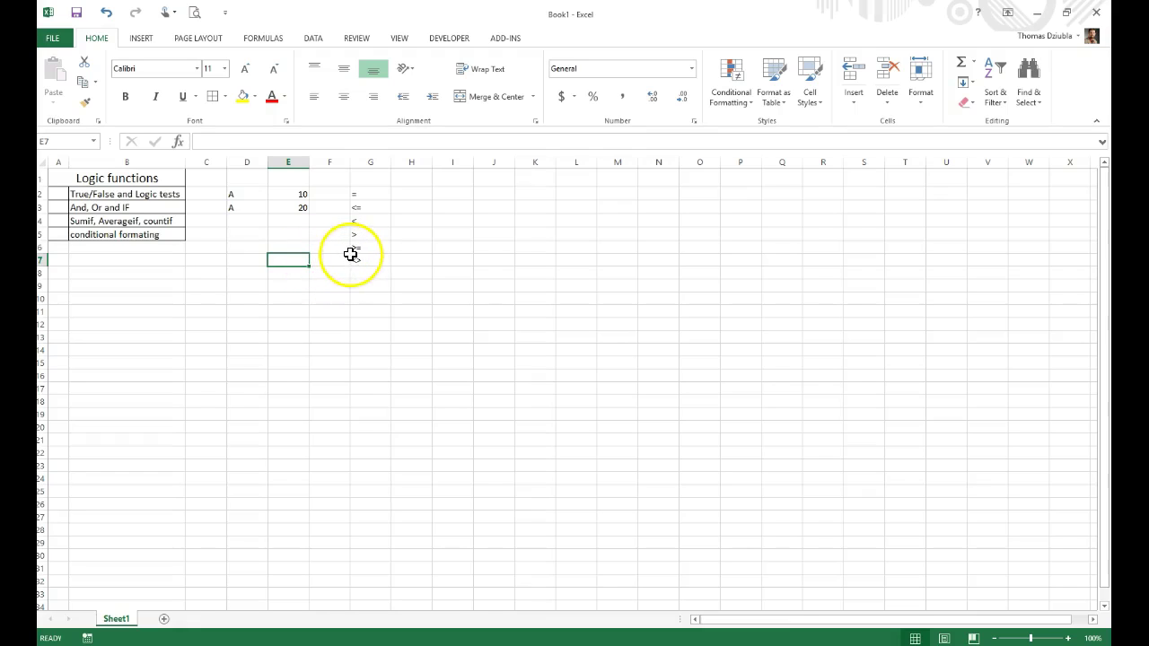
click(293, 221)
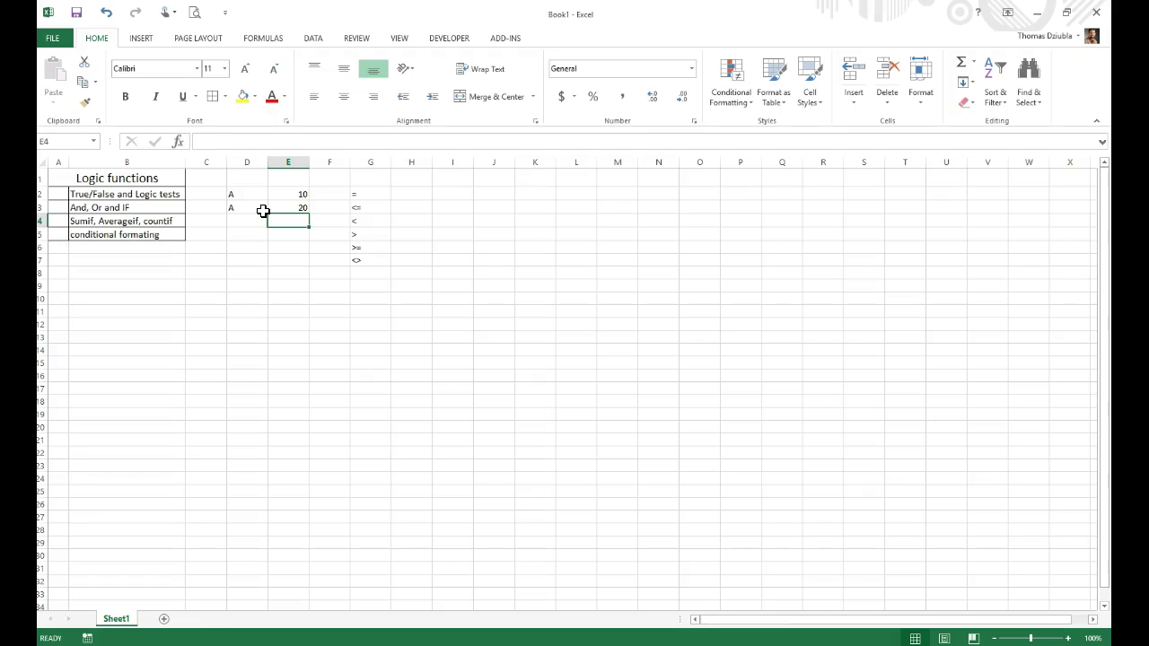
- Clear the contents of range D2:G7, removing the labels, numbers and operator list
key(Up)
key(Up)
key(Left)
key(Down)
key(Up)
key(shift+Right)
key(shift+Right)
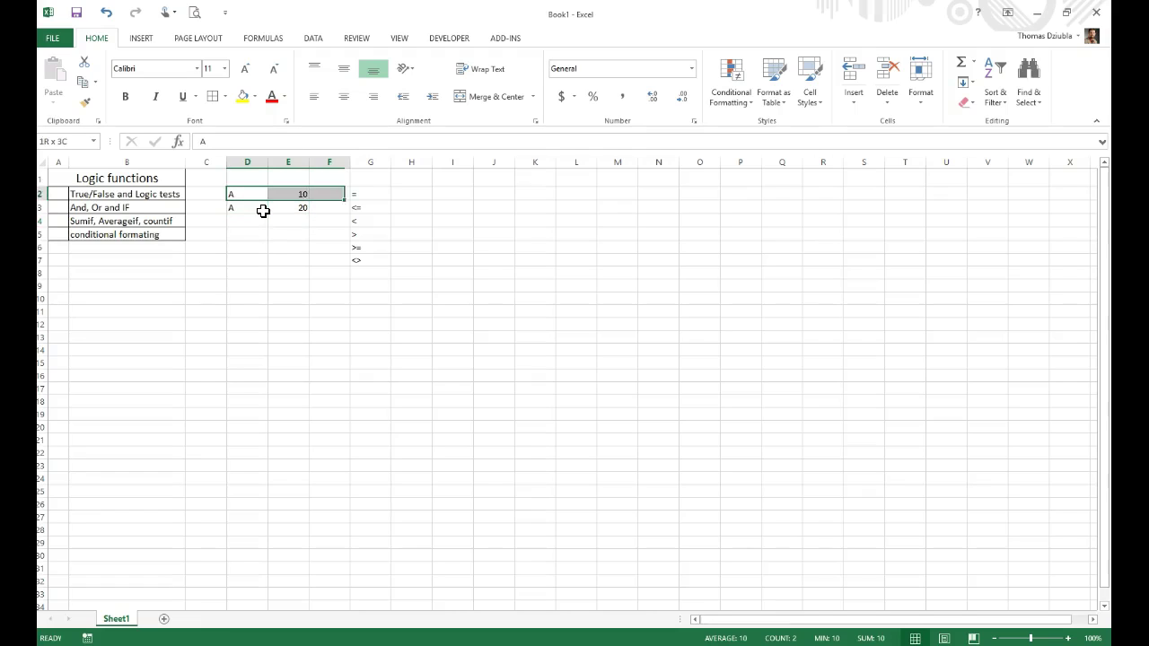
key(shift+Down)
key(shift+Down)
key(shift+Down)
key(shift+Down)
key(shift+Down)
key(shift+Right)
key(Delete)
- Fill cells A2:B2 of the "True/False and Logic tests" topic with yellow
click(88, 194)
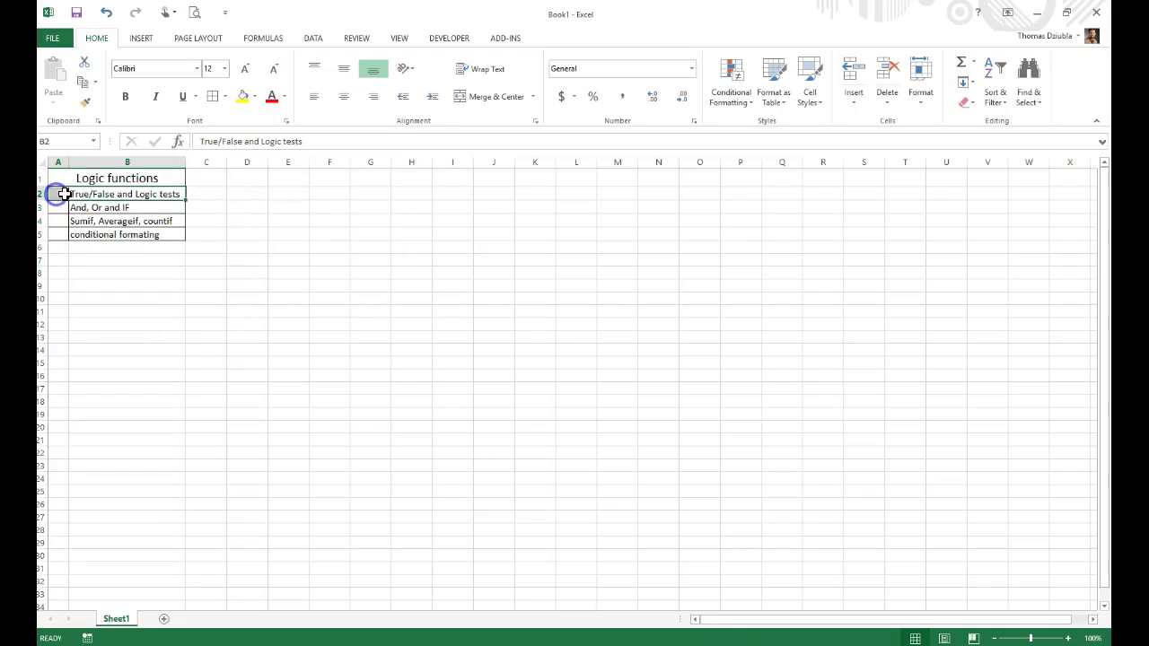
click(242, 96)
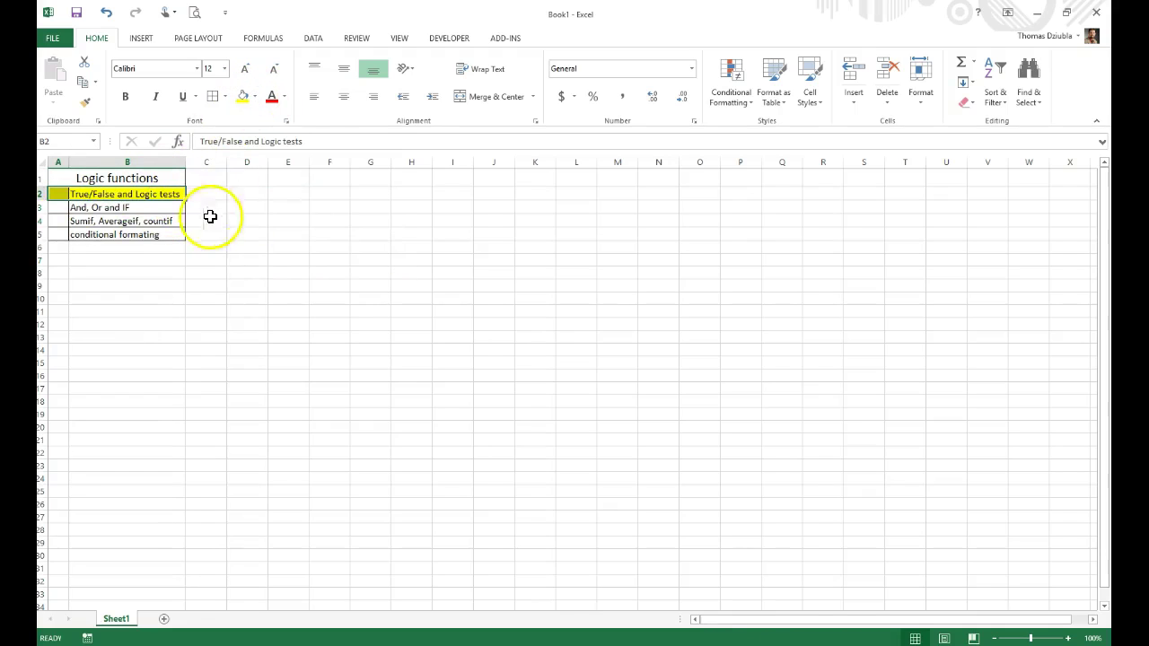
click(120, 207)
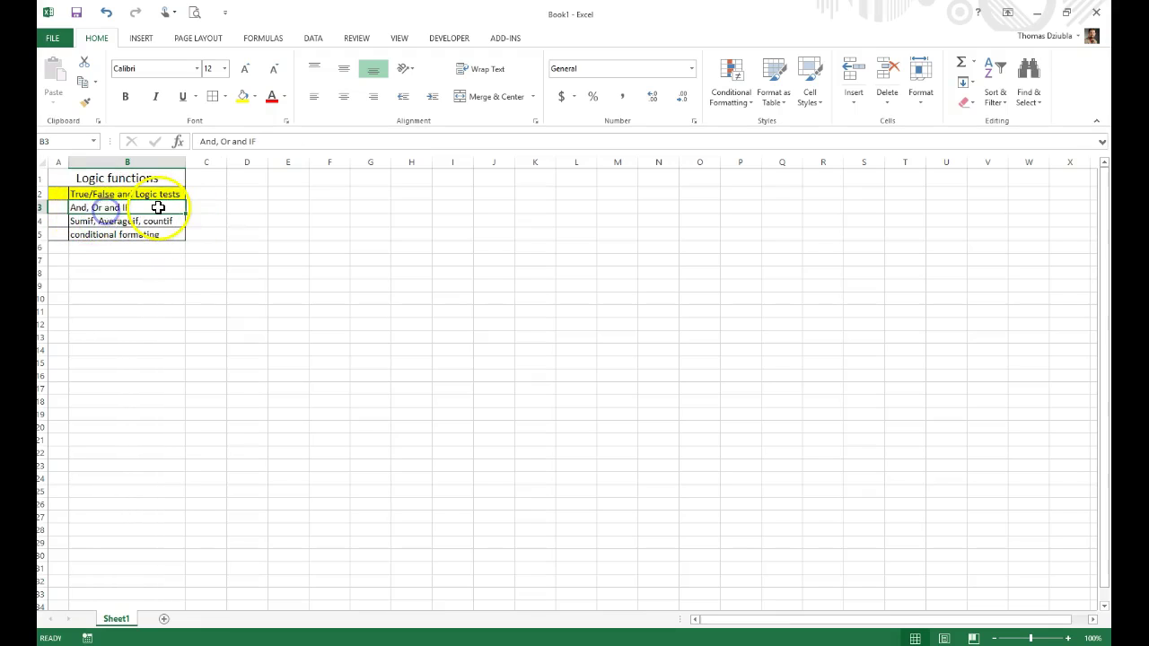
- Enter the label Height in cell E2, the value 500 in F2 and the unit inches in G2
click(315, 206)
click(295, 197)
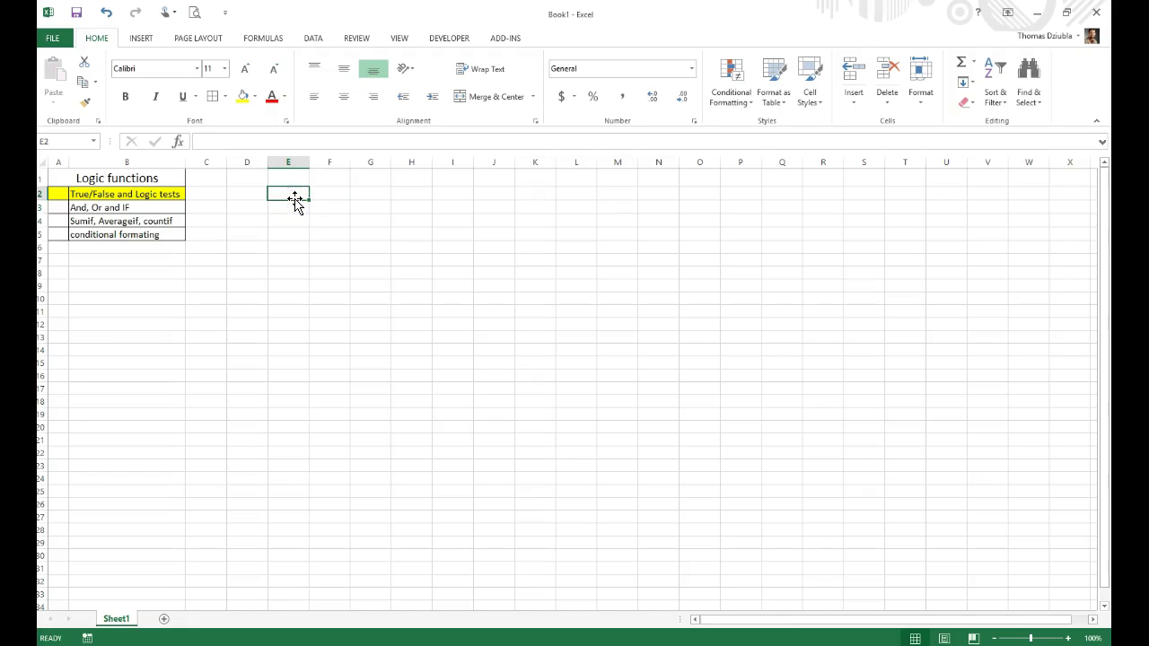
text(Height)
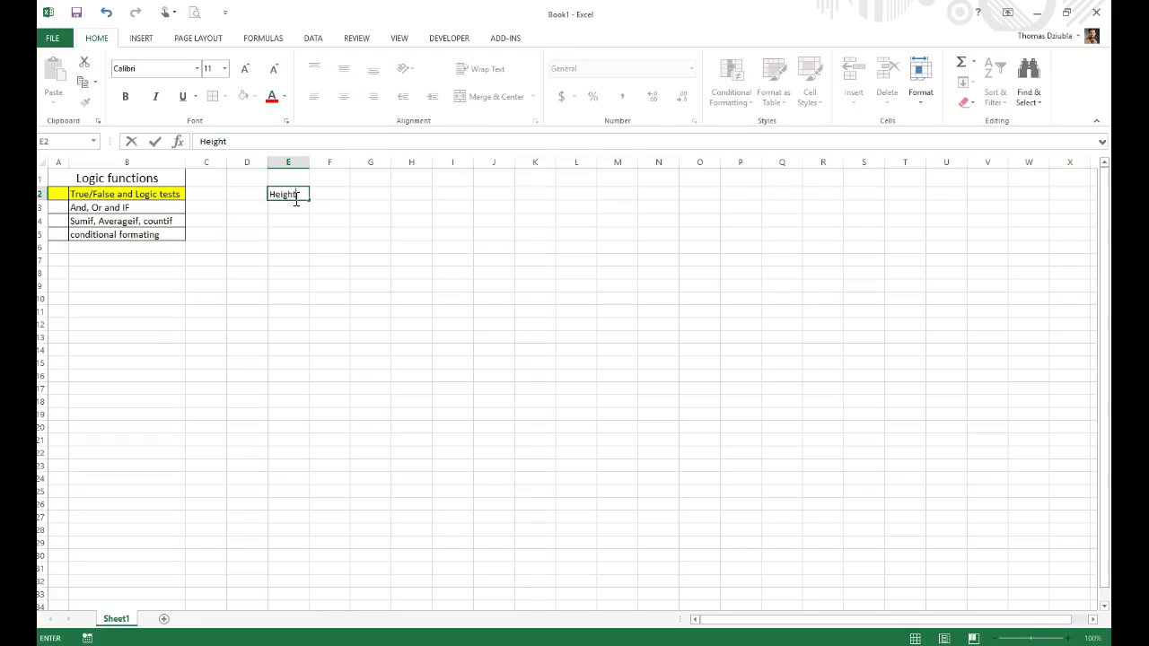
key(Return)
key(Right)
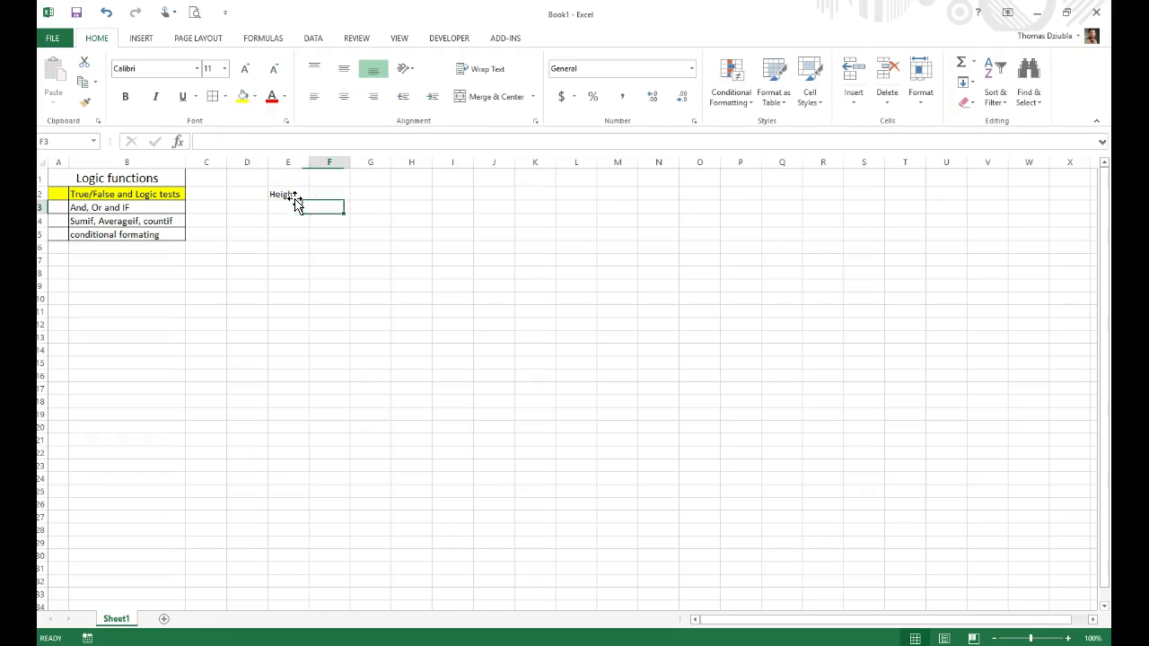
key(Up)
text(500)
key(Return)
key(Right)
key(Up)
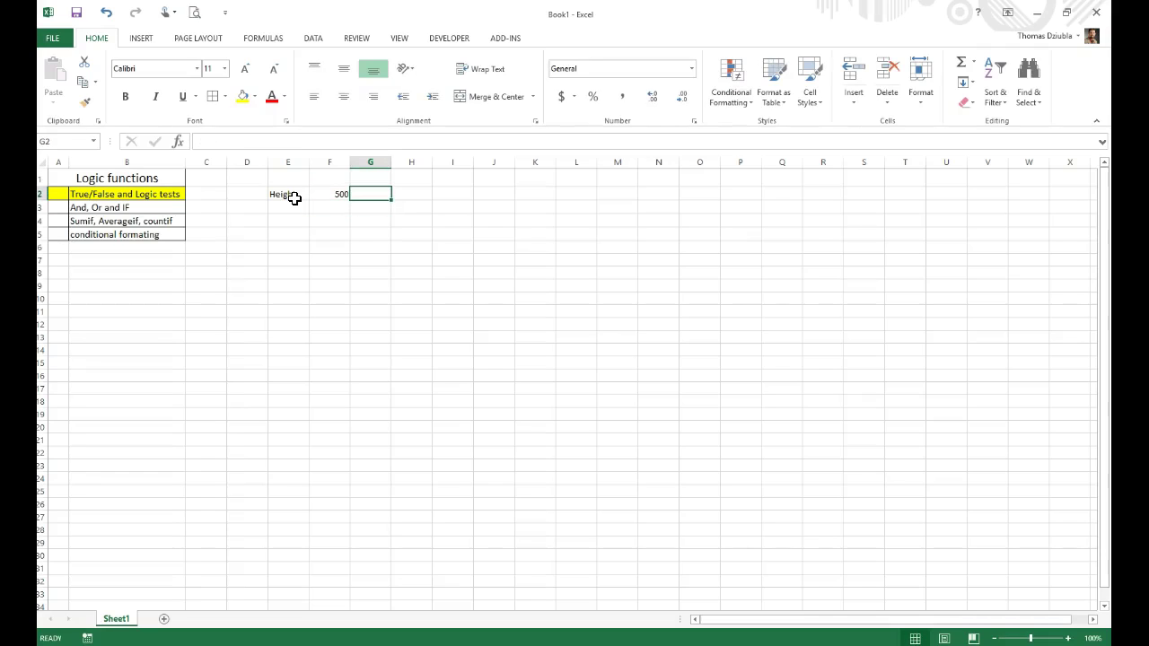
text(inches)
key(Return)
key(Down)
key(Down)
key(Left)
key(Up)
key(Up)
key(Down)
key(Down)
key(Left)
key(Down)
- Set the height value in cell F2 to 50
key(Up)
key(Up)
key(Up)
key(Up)
key(Right)
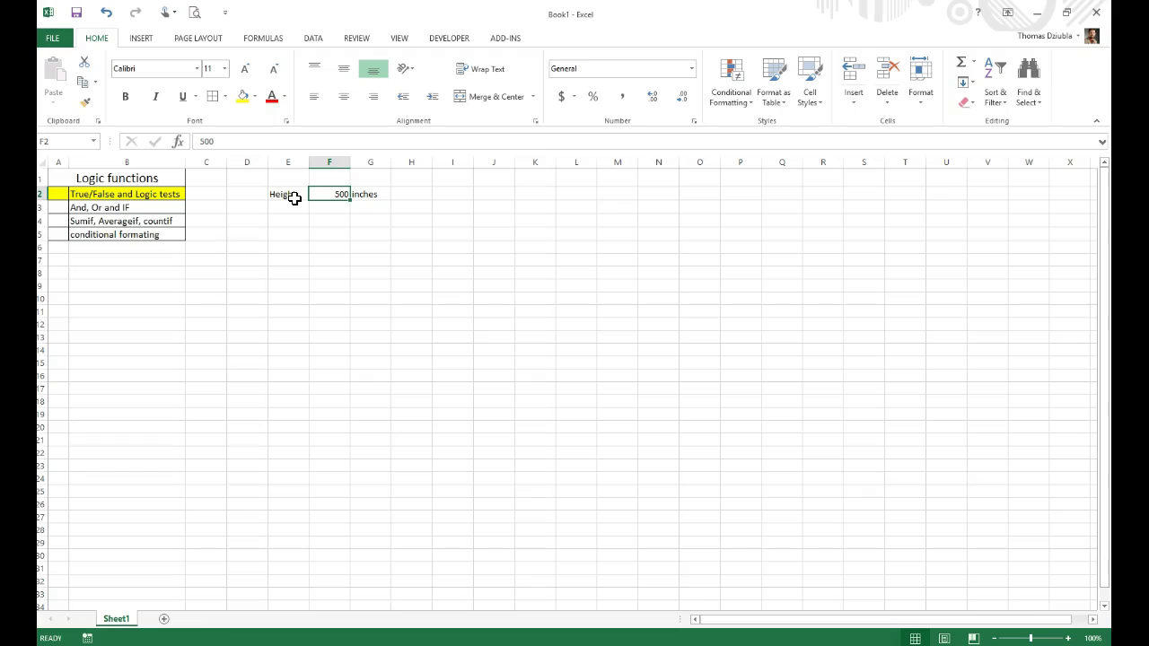
key(Right)
key(Left)
text(50)
key(Return)
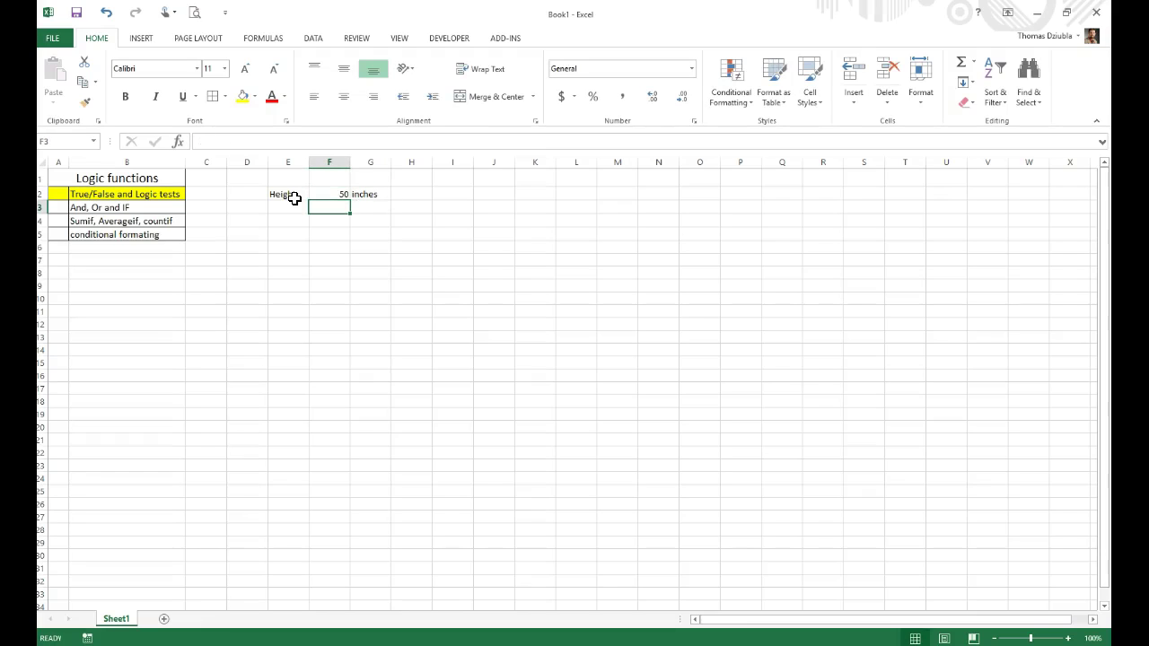
- Enter the label Alarm in cell E5
key(Up)
key(Down)
key(Down)
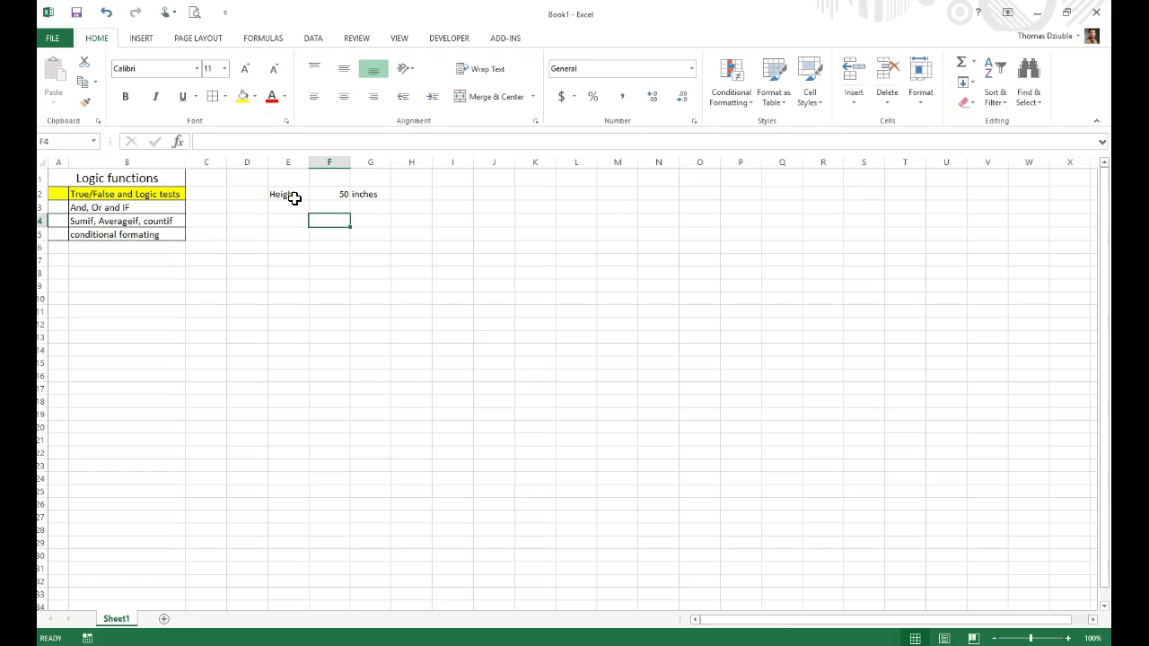
key(Down)
key(Left)
text(Alarm)
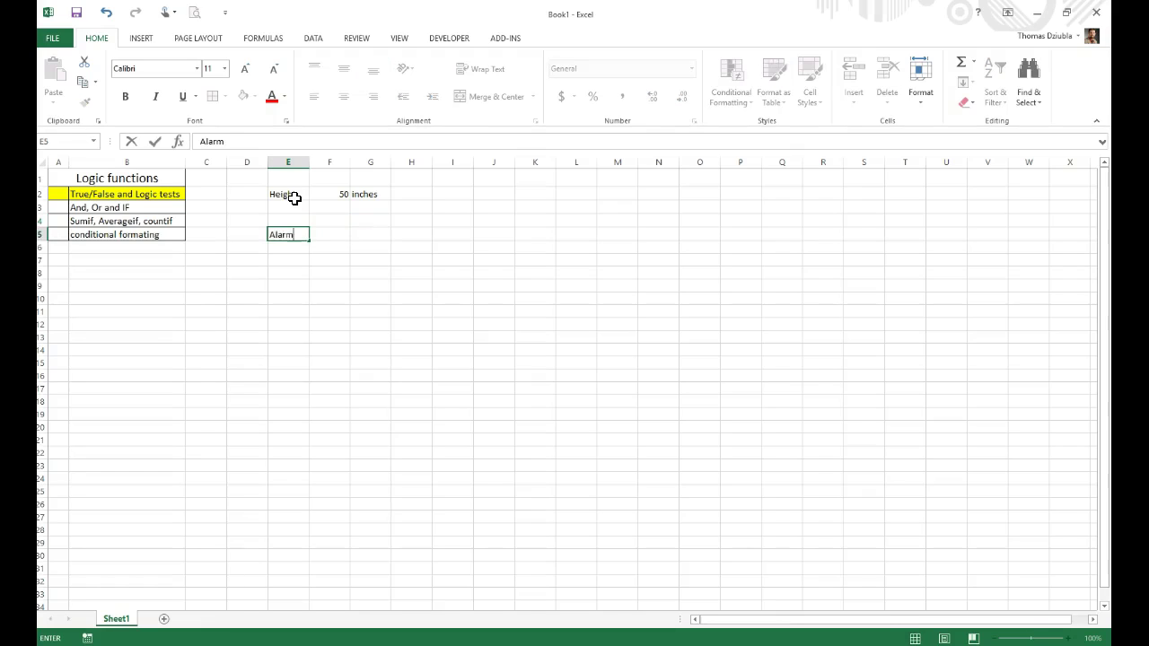
key(Return)
- Enter the formula =IF(F2>=55,"Shut off the Valve!!","All is ok with the world!") in cell F5 beside the Alarm label
key(Right)
key(Up)
text(=)
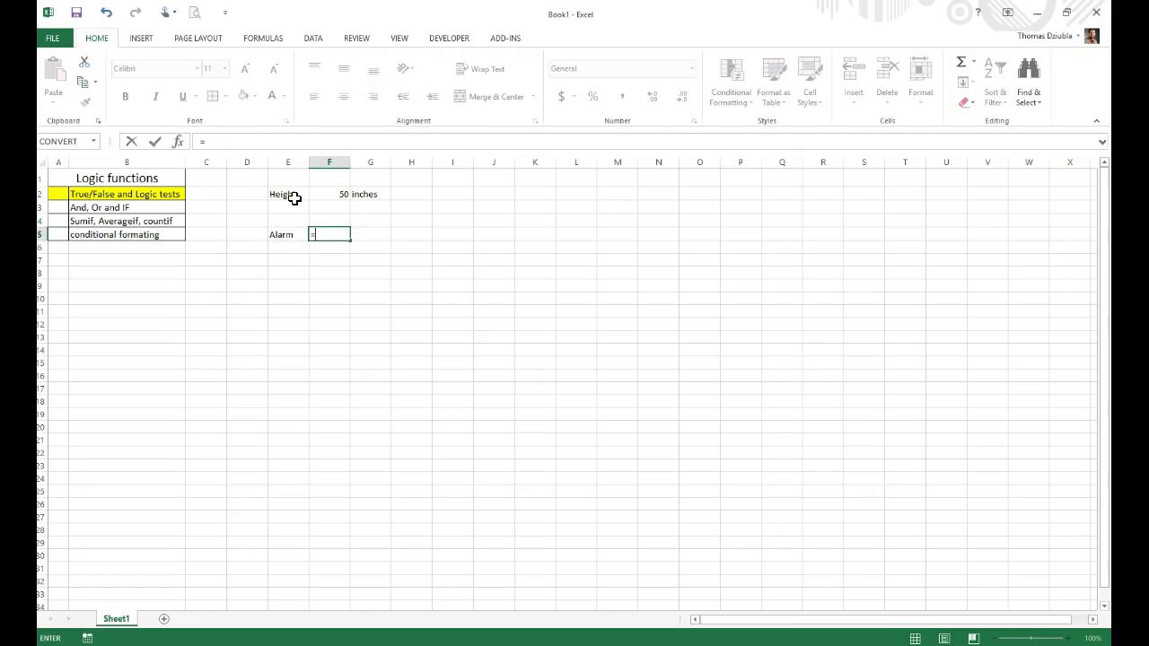
text(if()
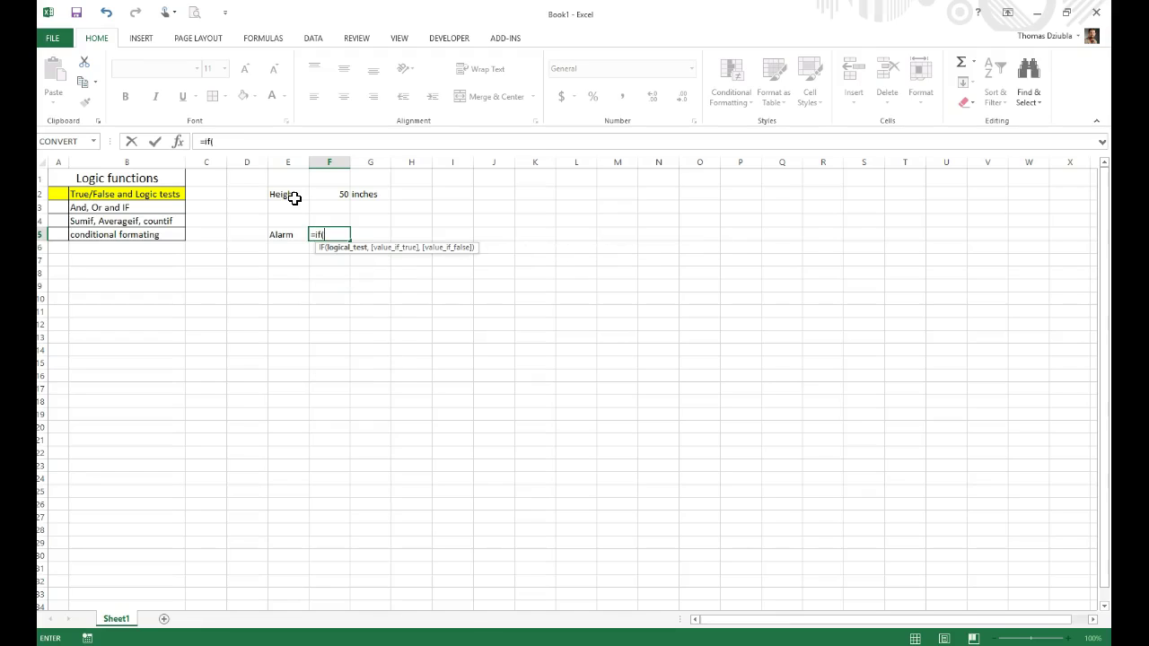
key(Up)
key(Up)
key(Up)
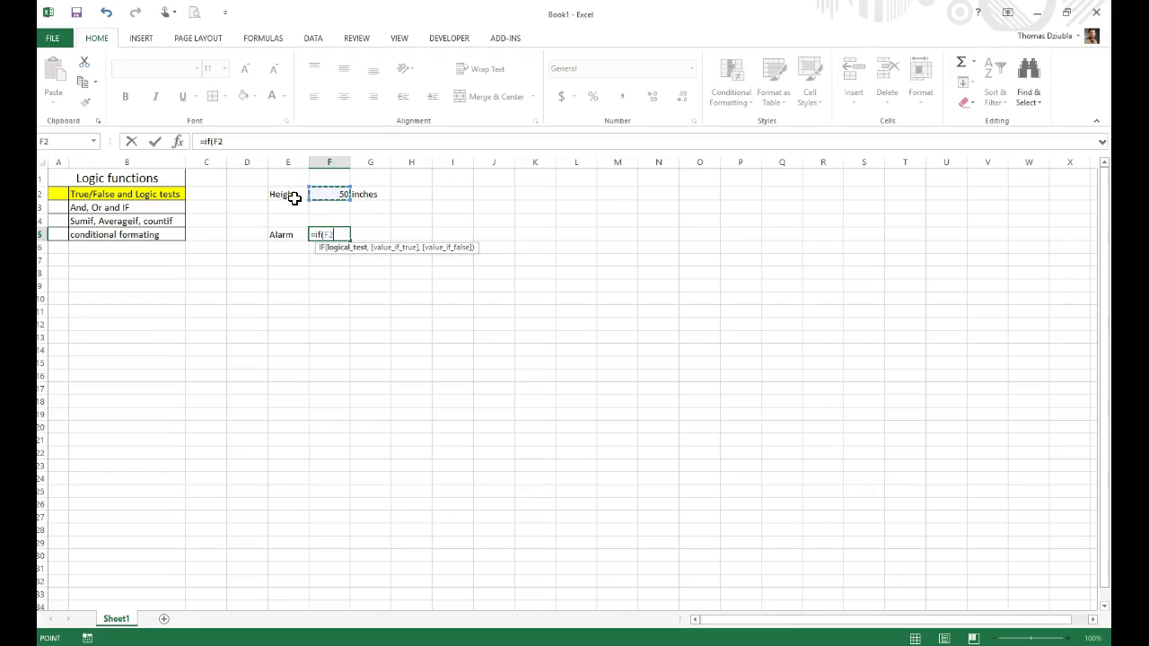
text(>=,)
key(BackSpace)
text(55,)
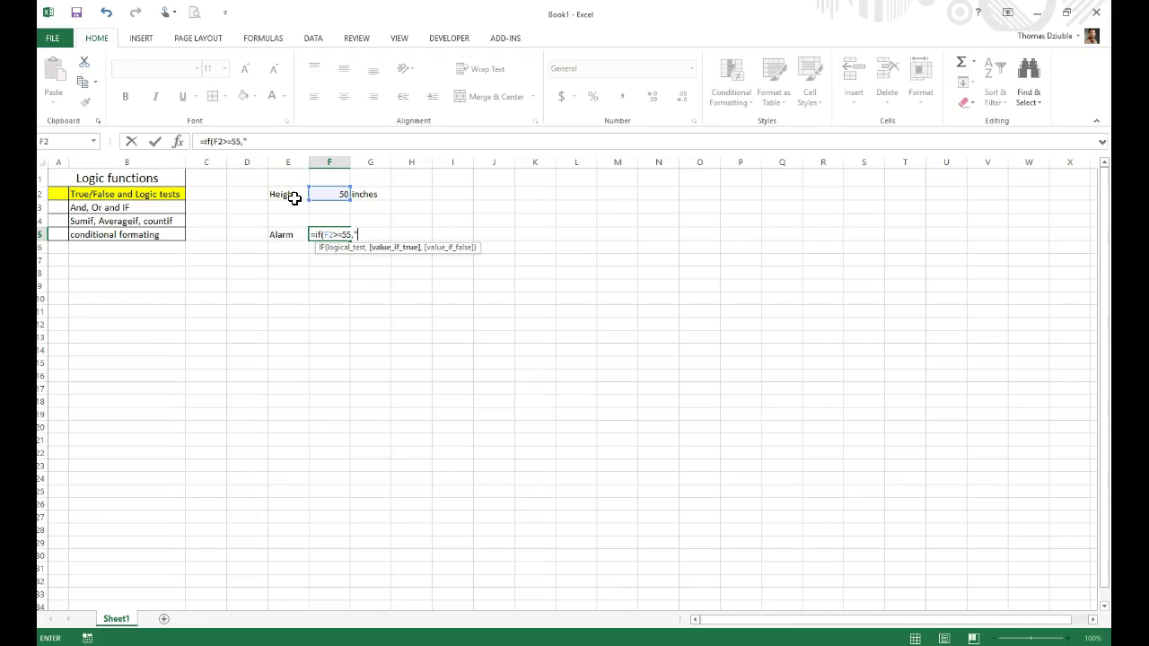
text("Shut off the Valve!!)
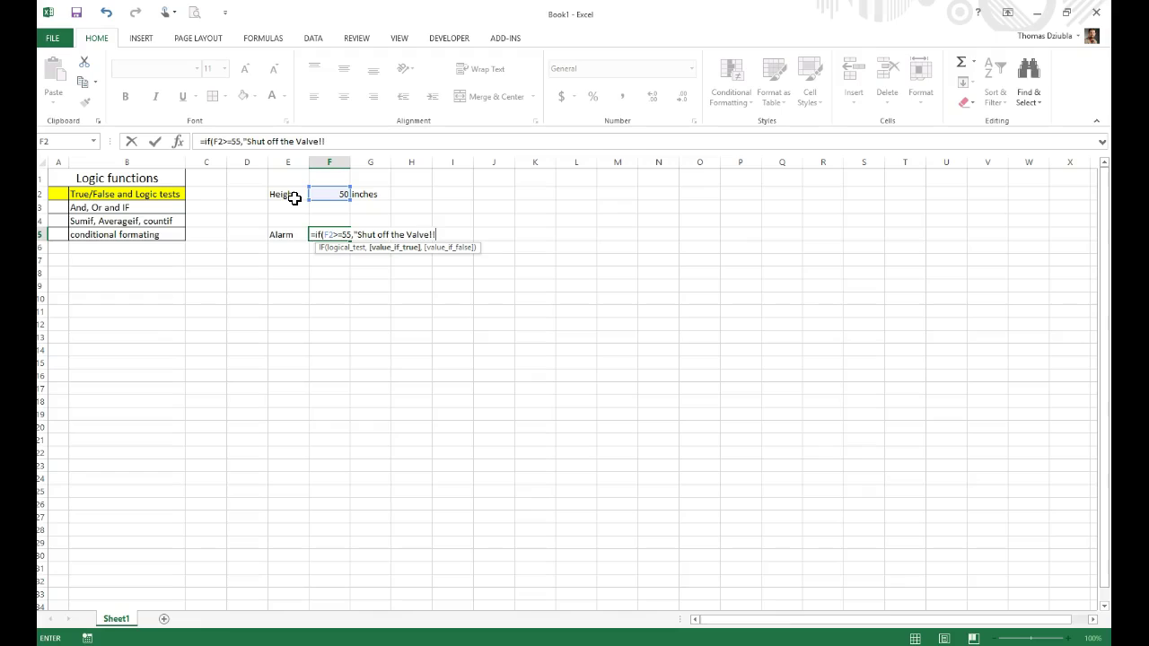
text(","A)
text(ll is ok with the world!")
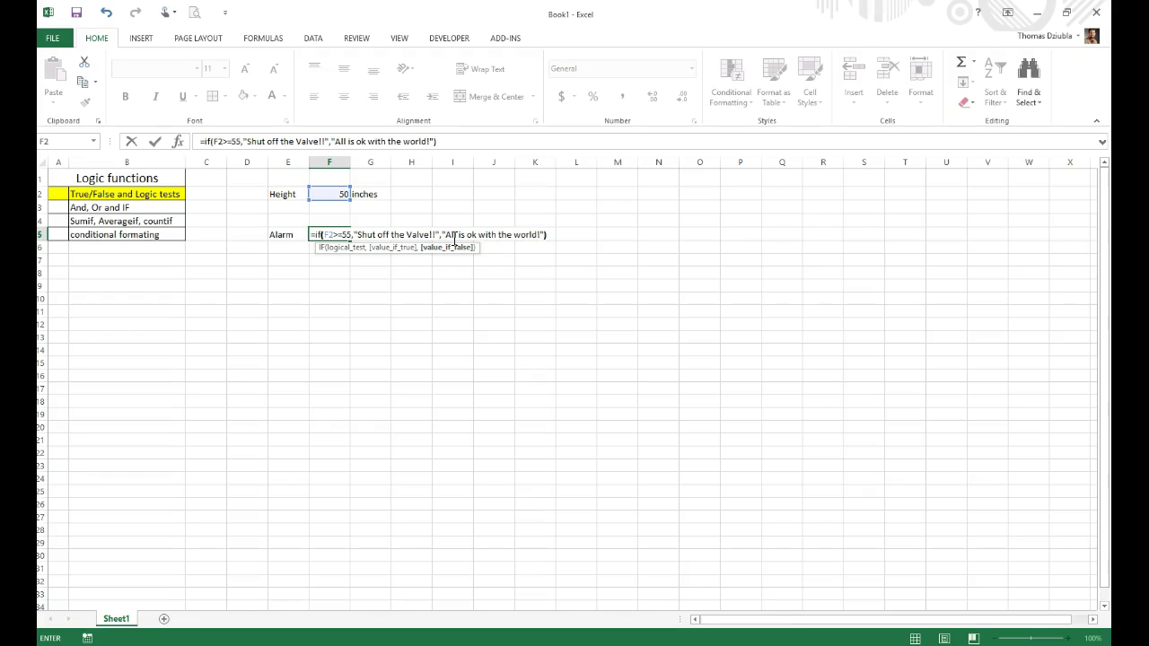
key(Return)
key(Up)
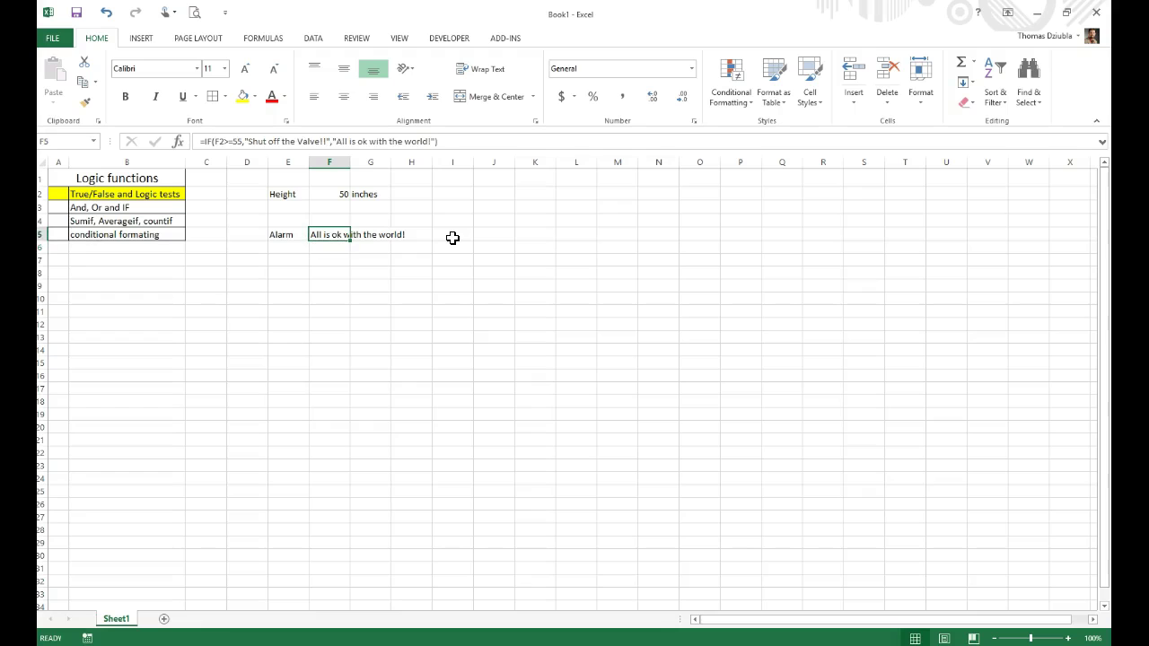
- Fill the Alarm cells E5:F5 with yellow and widen column F to fit its contents
click(243, 96)
click(287, 235)
double_click(350, 161)
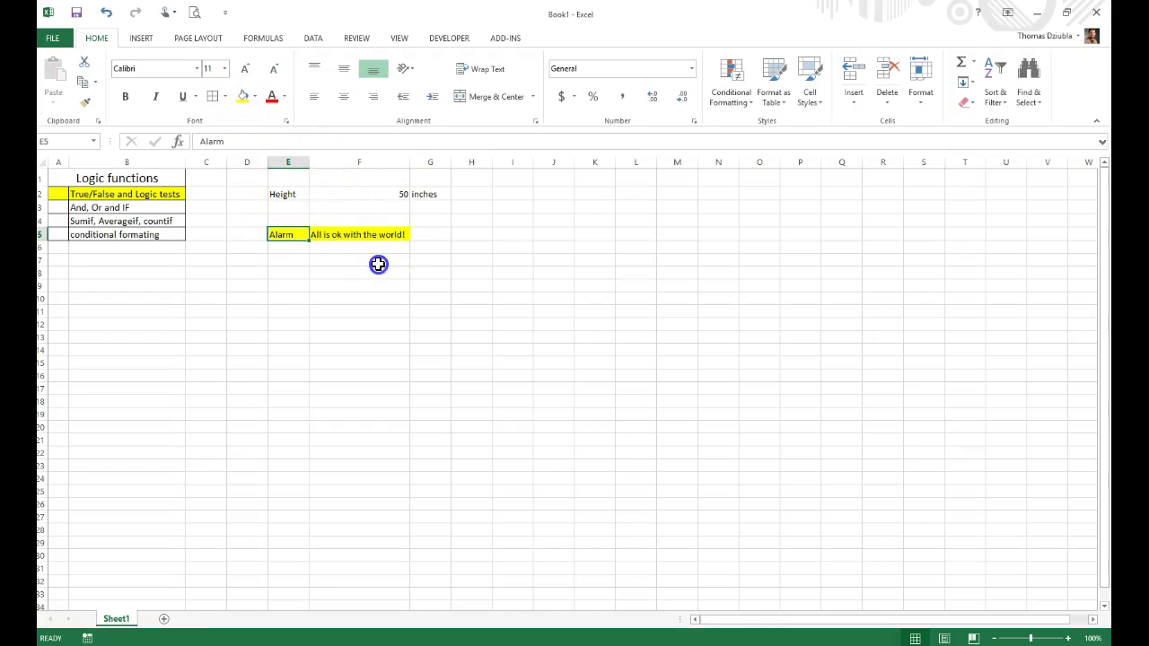
click(243, 96)
click(378, 262)
- Set the height value in cell F2 to 55 to test the alarm formula
click(383, 195)
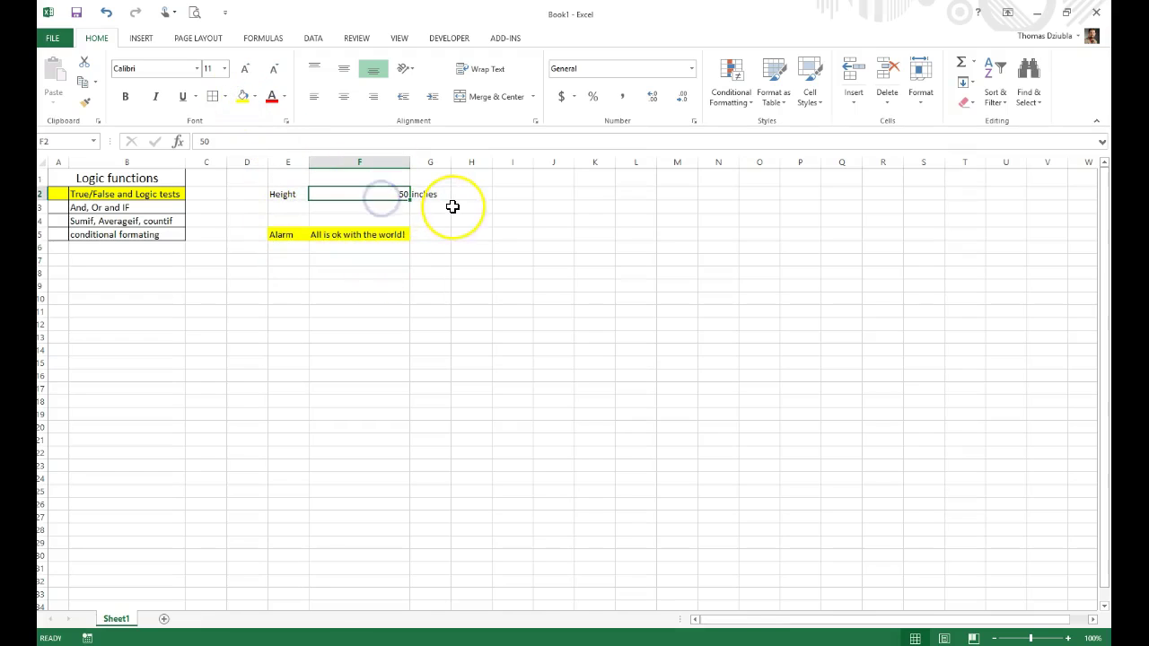
text(55)
key(Return)
key(Up)
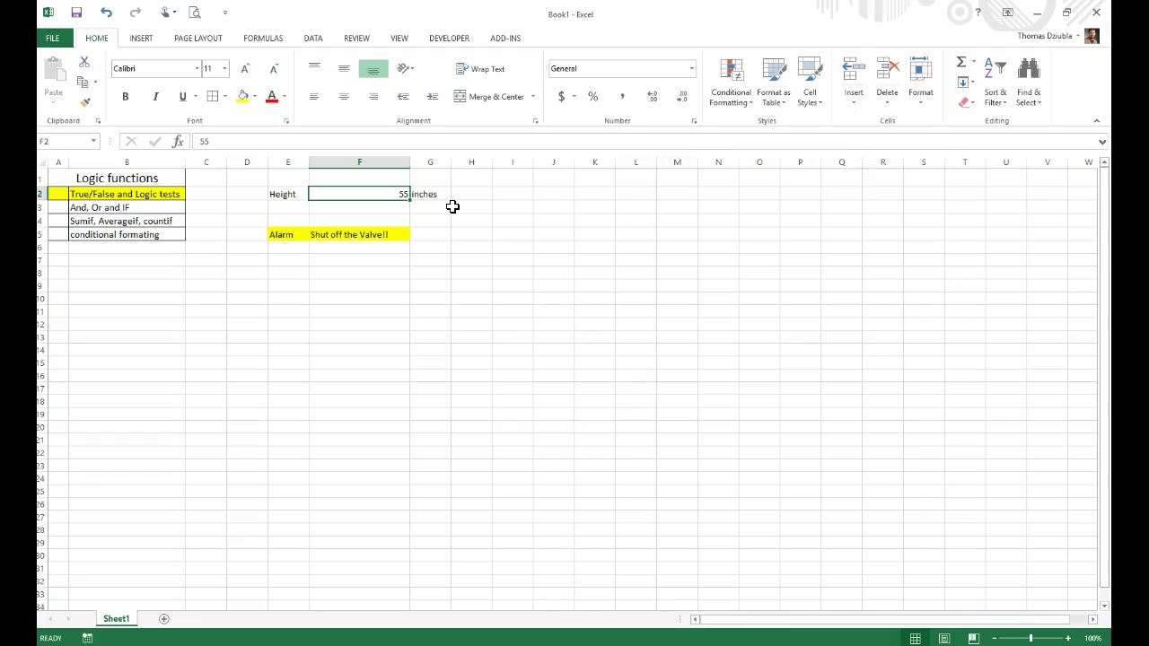
click(415, 206)
click(381, 207)
click(303, 205)
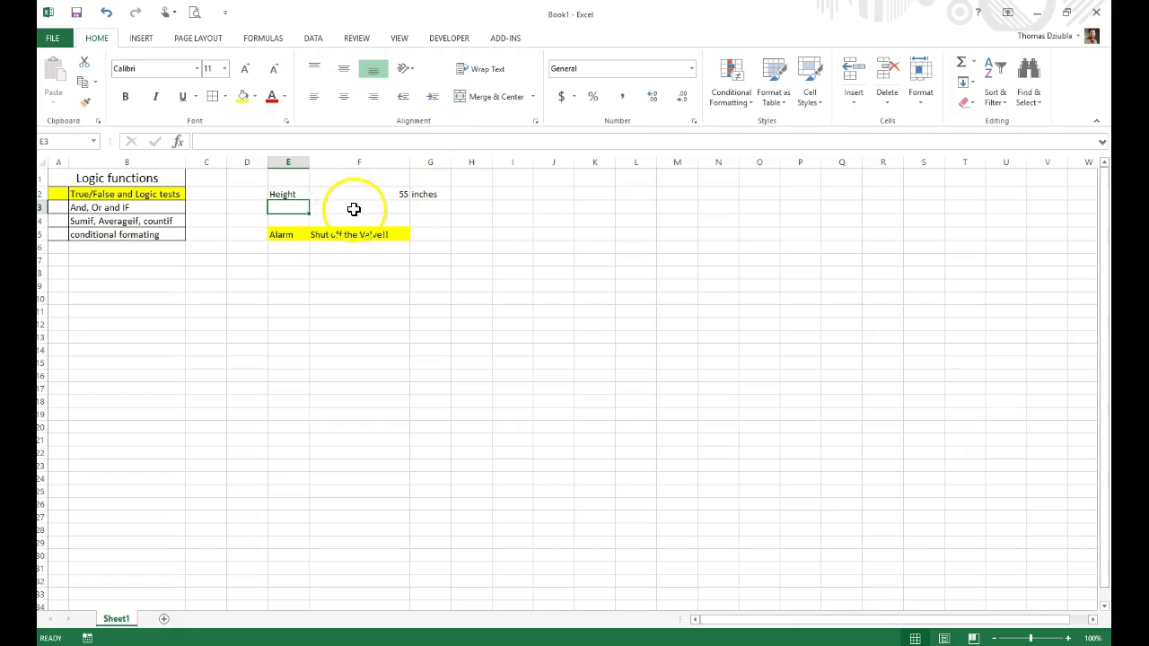
click(371, 236)
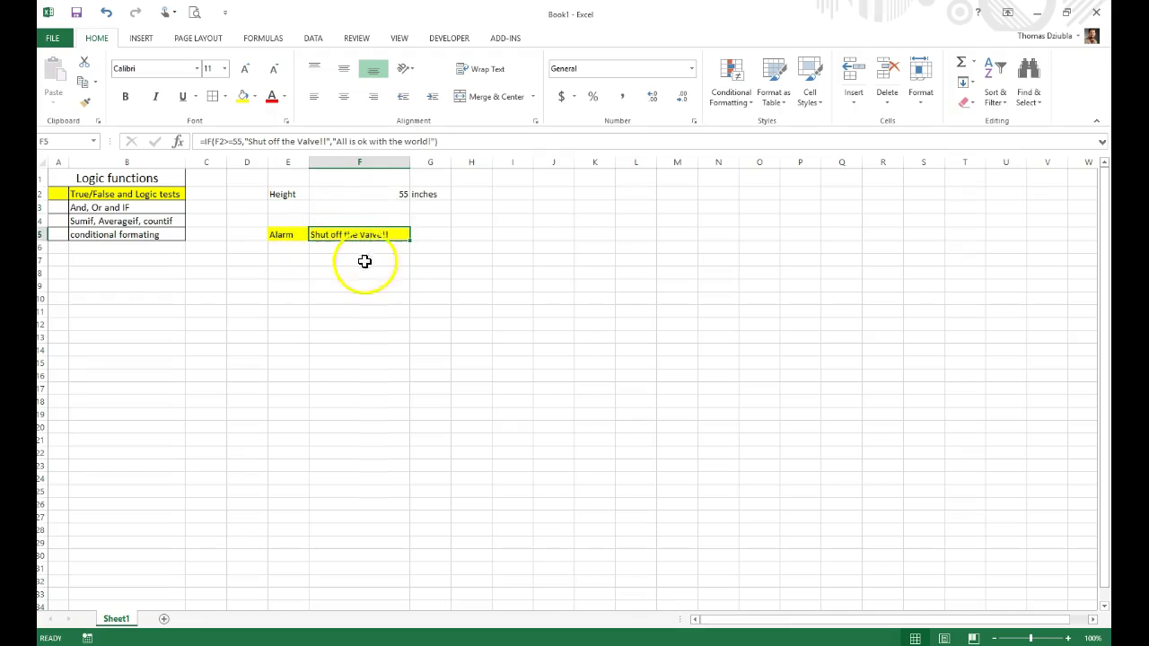
- Clear the height and alarm example from cells E2:G7, including the yellow fill
drag(431, 260, 285, 195)
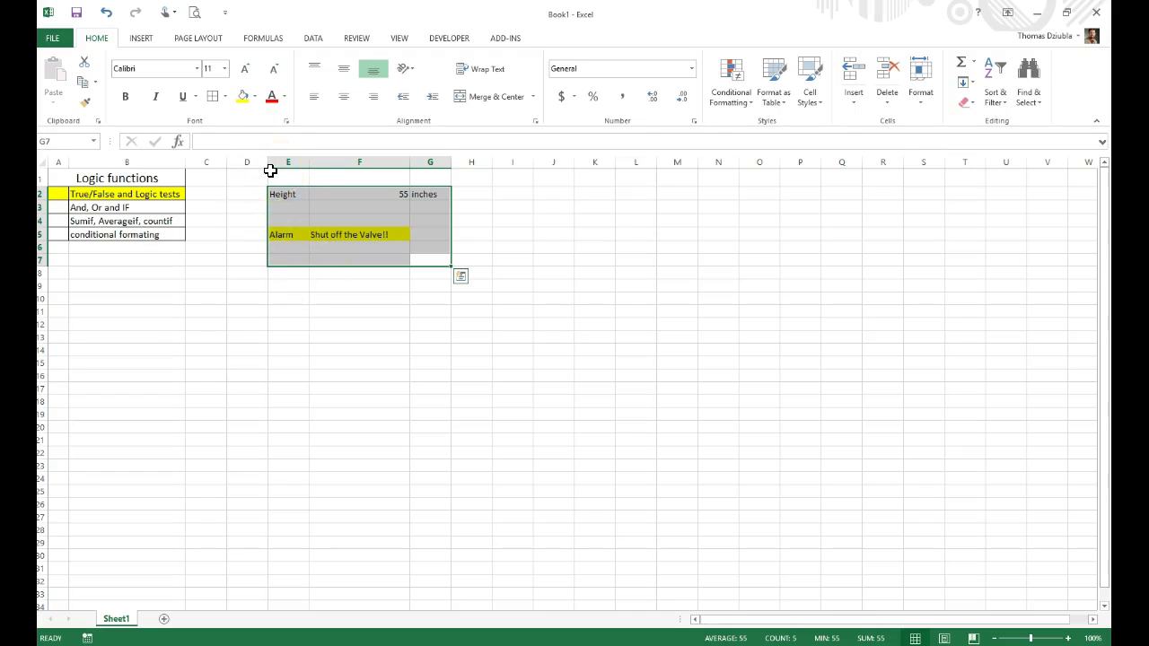
key(Delete)
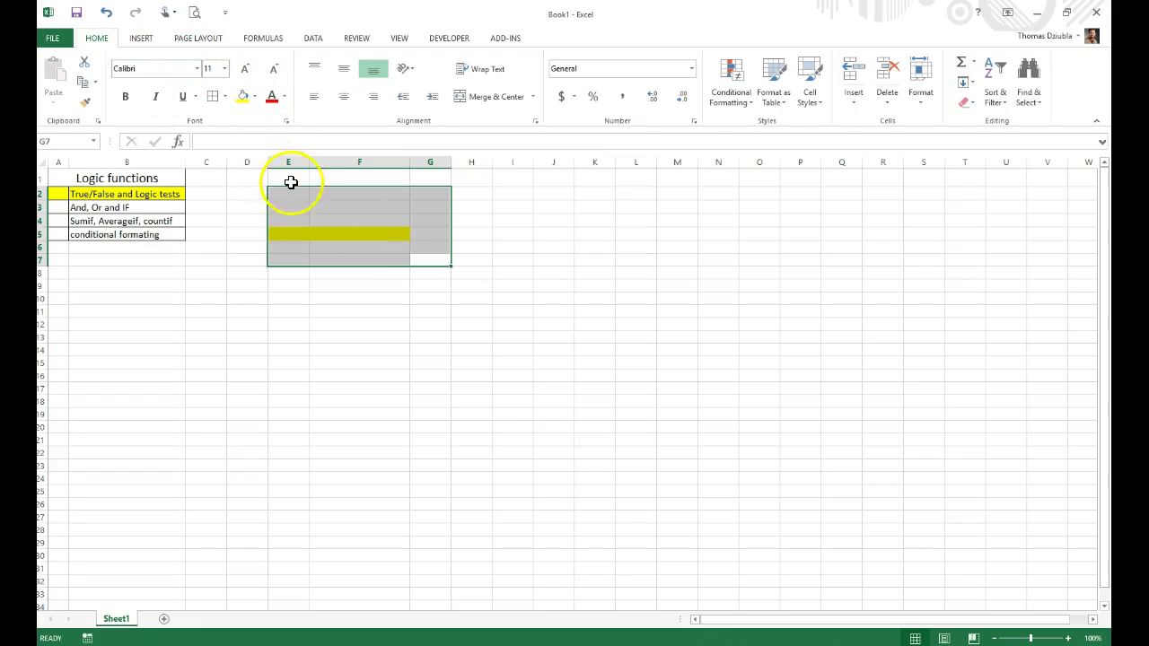
right_click(315, 206)
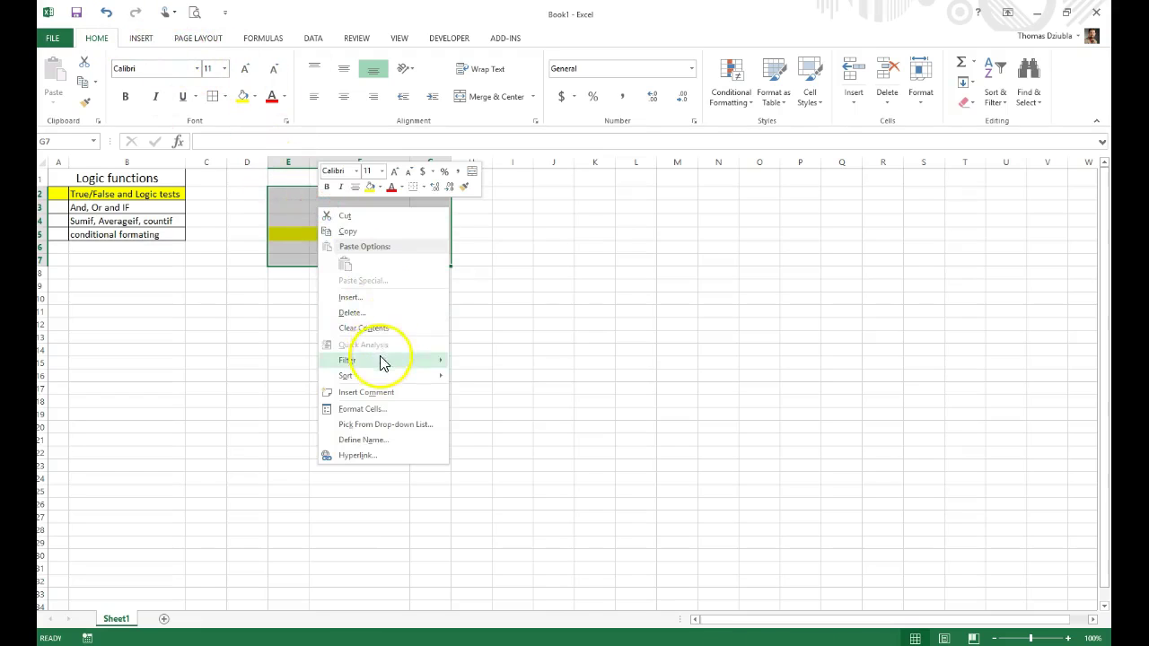
click(368, 313)
click(353, 340)
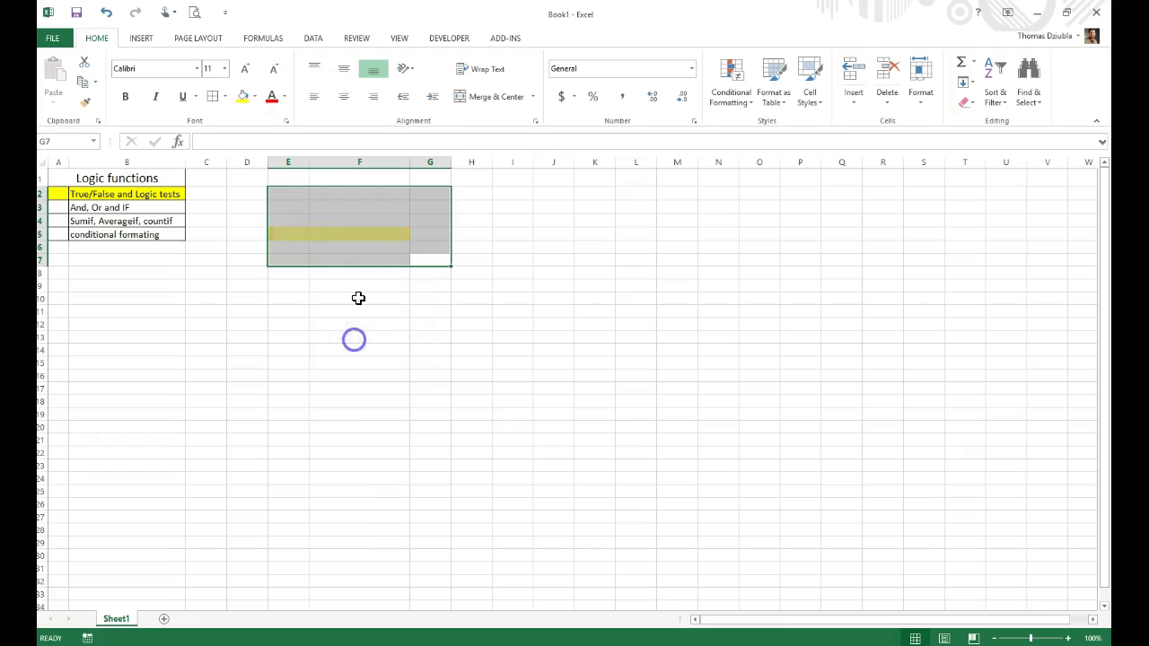
- Enter the column headers x in cell F5 and y in cell G5
click(385, 232)
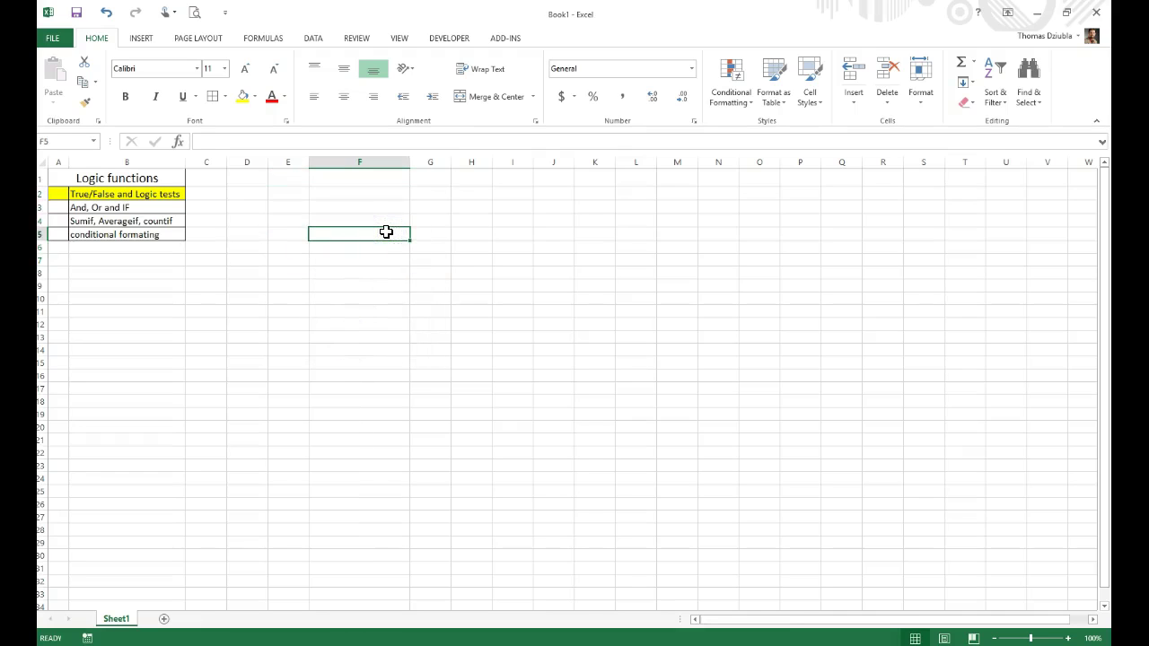
text(x)
key(Tab)
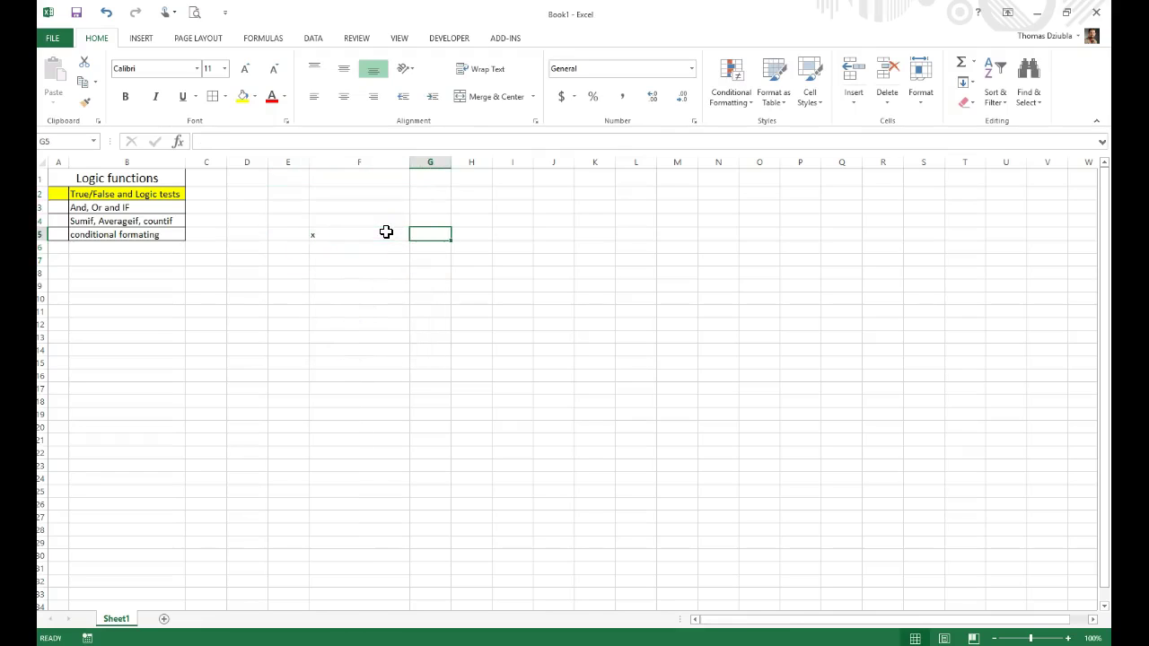
text(y)
key(Return)
text(0)
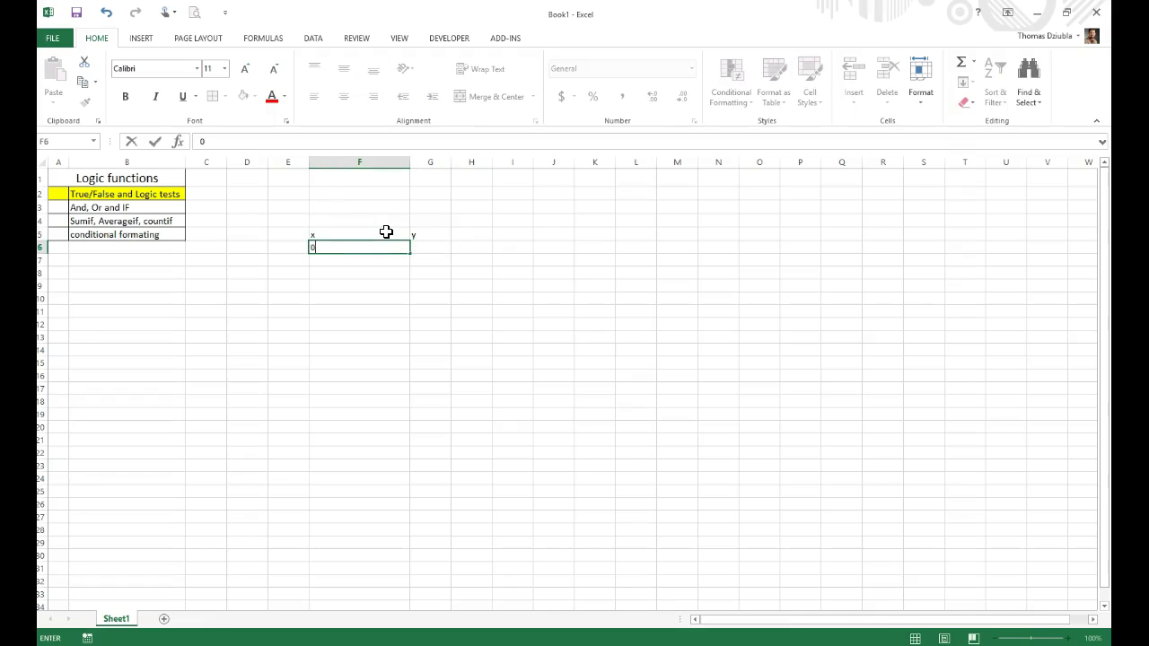
text( 1 2 3 45)
key(Return)
text(6)
key(Return)
text(8)
key(ctrl+Return)
key(Up)
key(Up)
key(Up)
key(Up)
key(Up)
key(Up)
key(Up)
key(Down)
text(-1)
key(Return)
text(-)
key(Escape)
key(Delete)
- Enter the whole numbers from -2 to 7 as x values down cells F6:F15
key(Up)
text(-2)
key(Return)
text(-1)
key(Return)
text(0)
key(Return)
text(1)
key(Return)
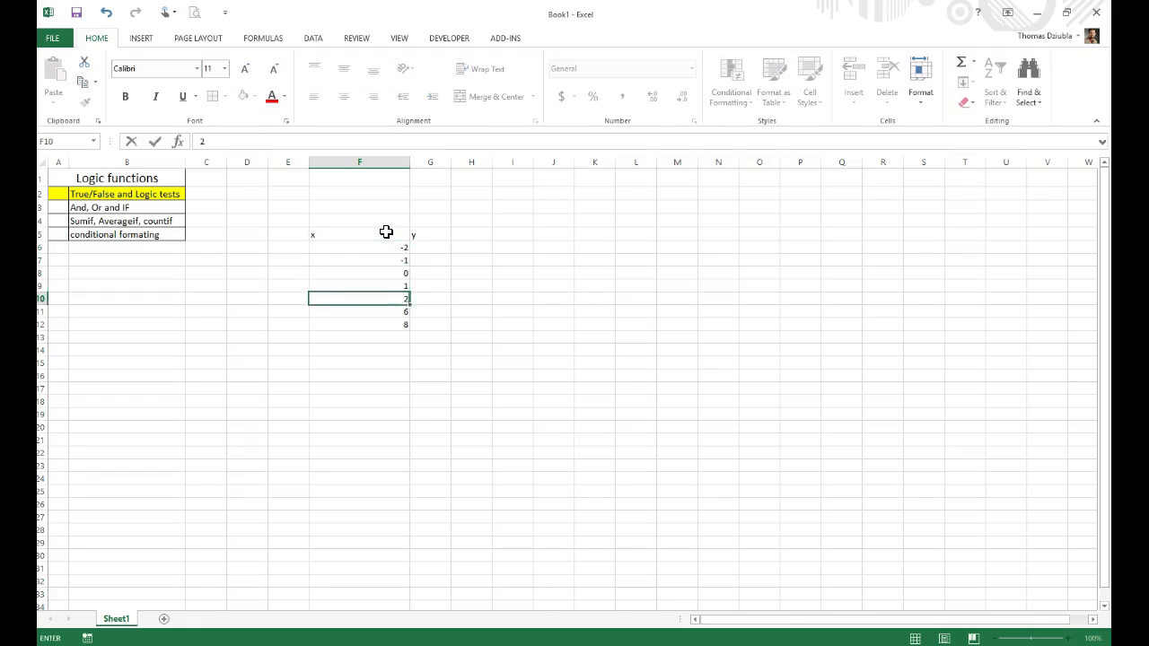
text(2)
key(Return)
text(3 4)
key(ctrl+Return)
key(Return)
text(5)
key(Return)
text(6)
key(Return)
text(7)
key(Return)
- Enter the natural logarithm formula =LN(F6) in cell G6, the first cell under the y header
key(Right)
key(Up)
key(Up)
key(Up)
key(Up)
key(Up)
key(Up)
key(Up)
key(Up)
key(Up)
key(Up)
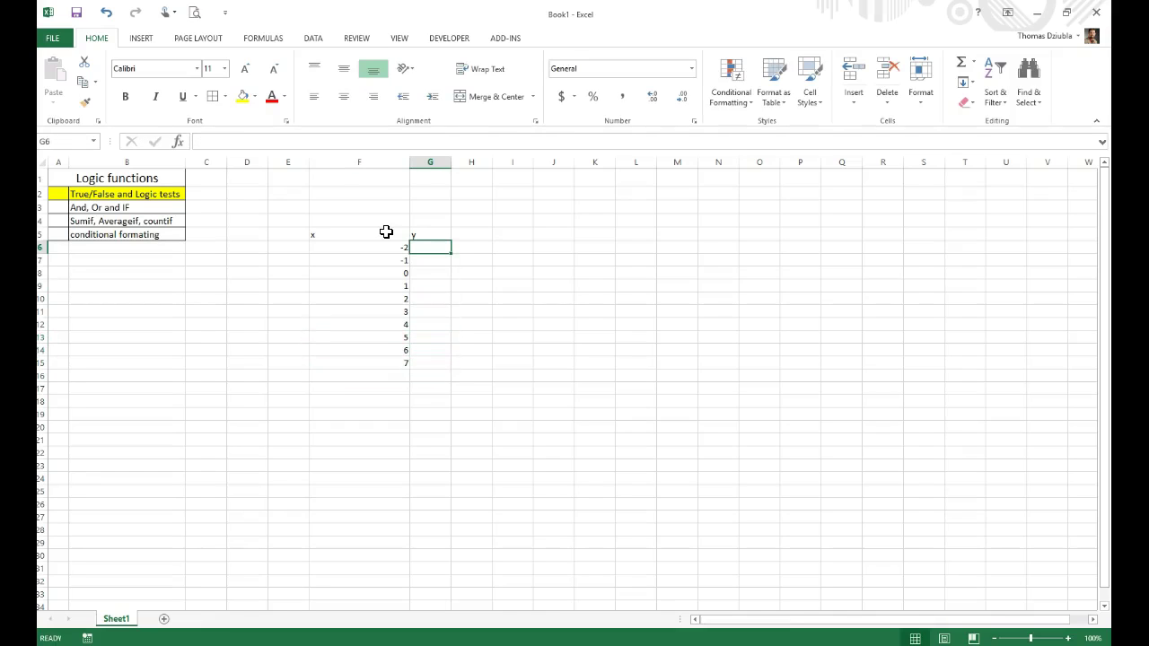
text(=ln()
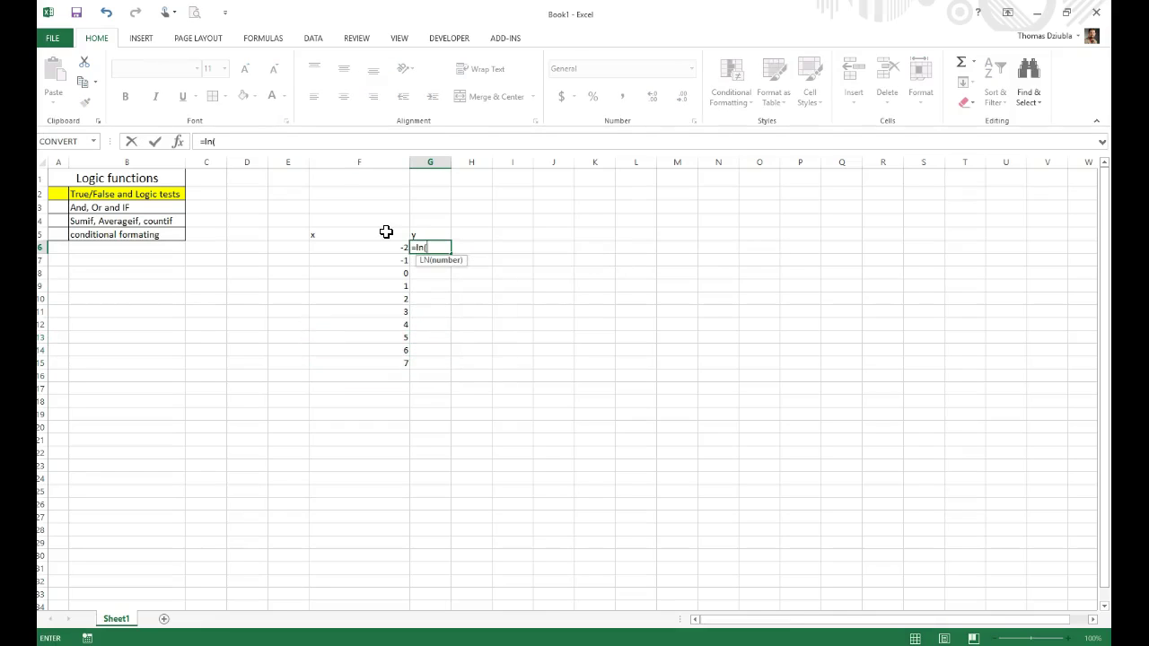
key(Left)
text())
key(Return)
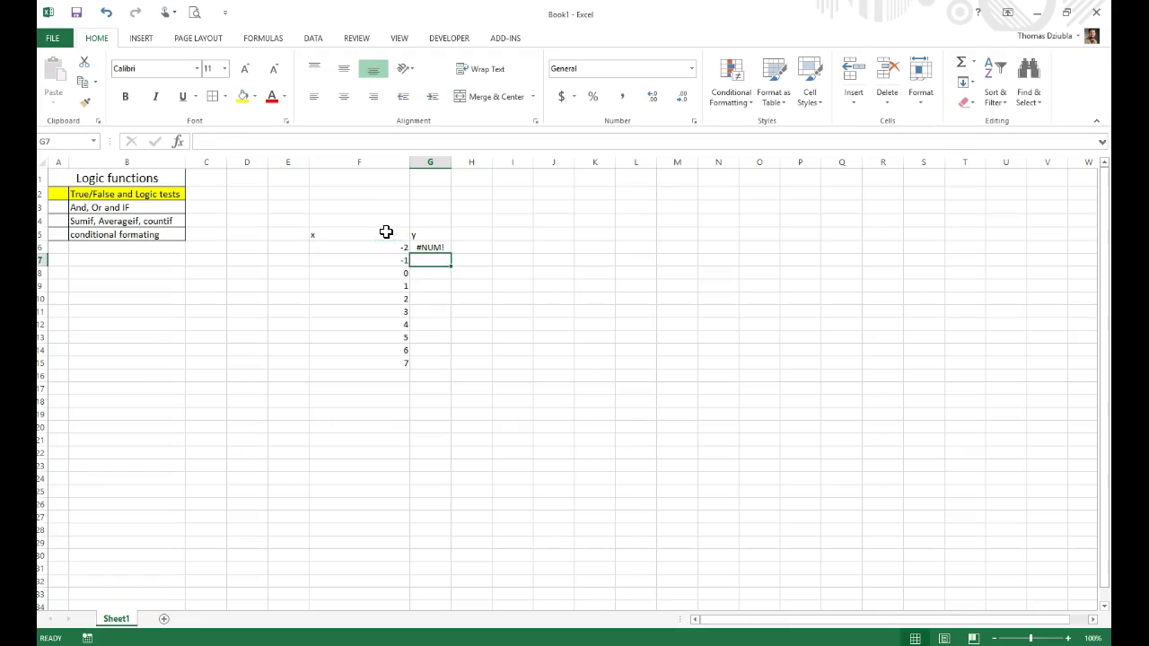
- Copy the LN formula from cell G6 down to G15 for all x values
click(445, 260)
click(435, 247)
drag(449, 253, 452, 366)
click(511, 336)
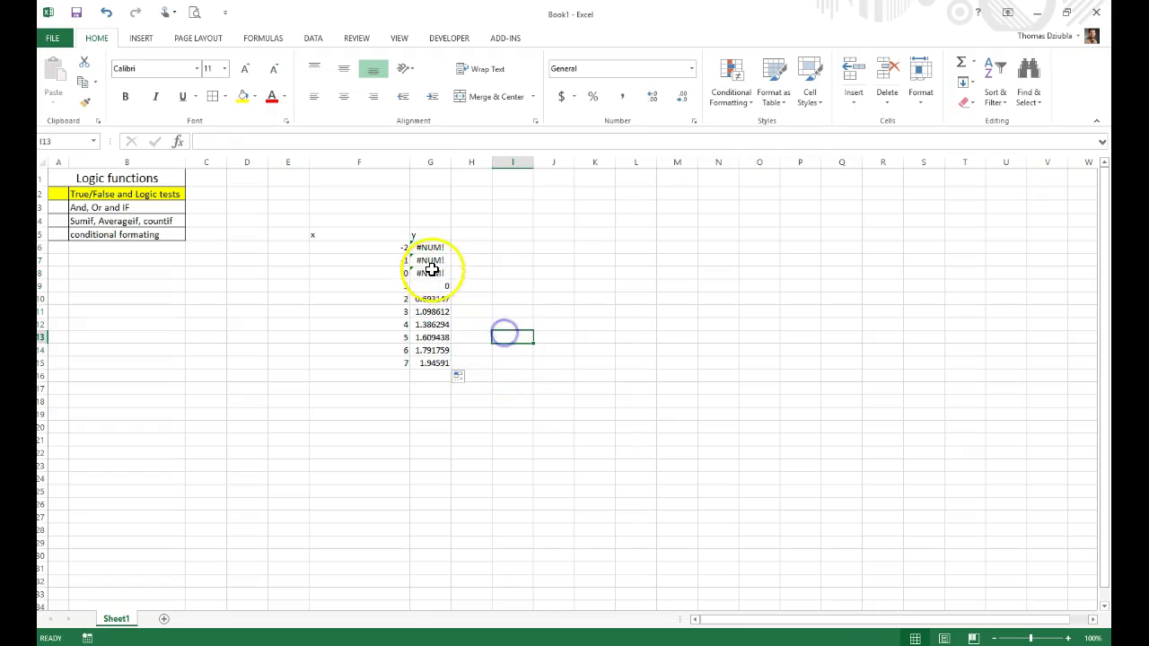
- Edit the formula in cell G6 to =IF(F6<=0,0,LN(F6)) so non-positive x values return 0
drag(430, 273, 429, 254)
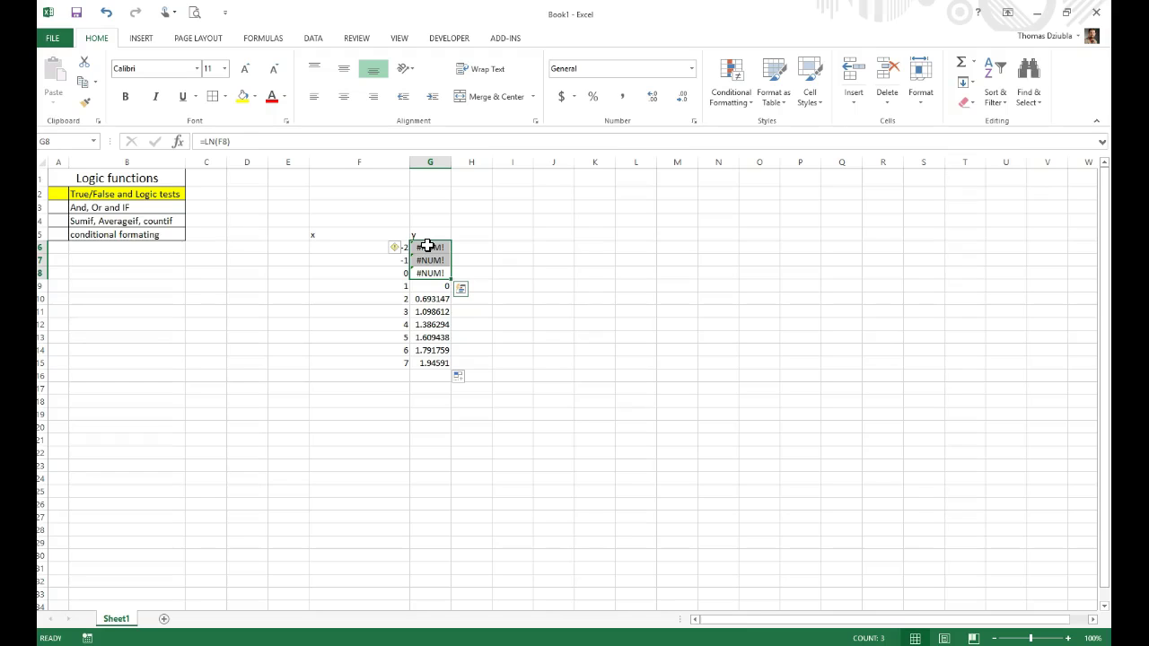
click(422, 249)
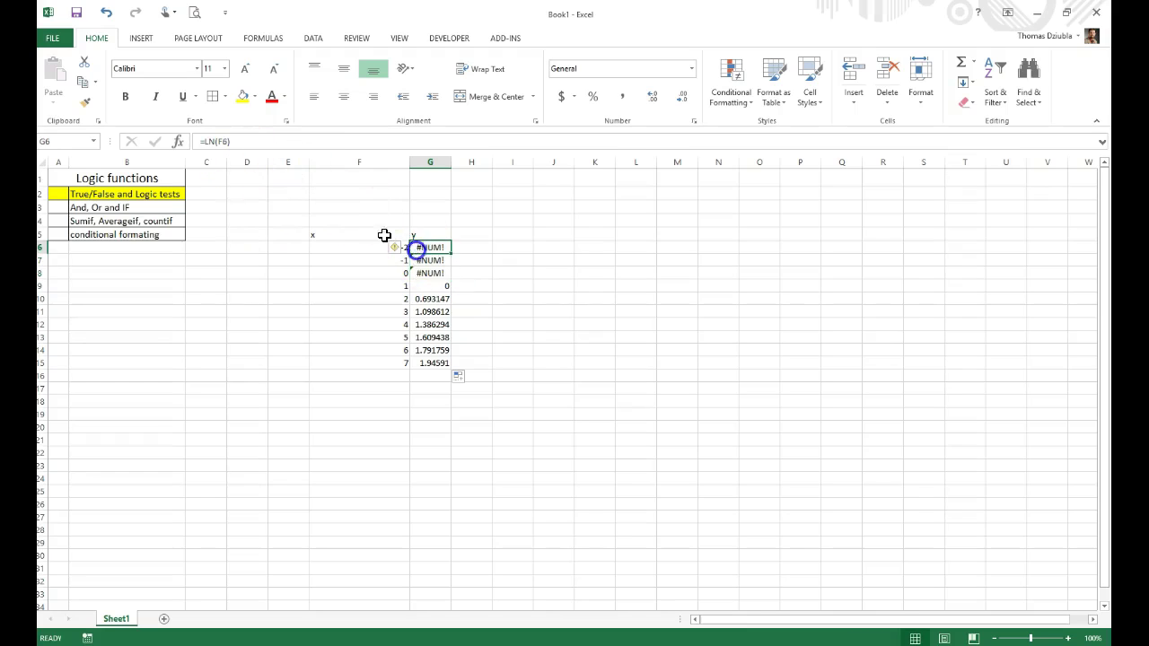
click(205, 141)
text(if()
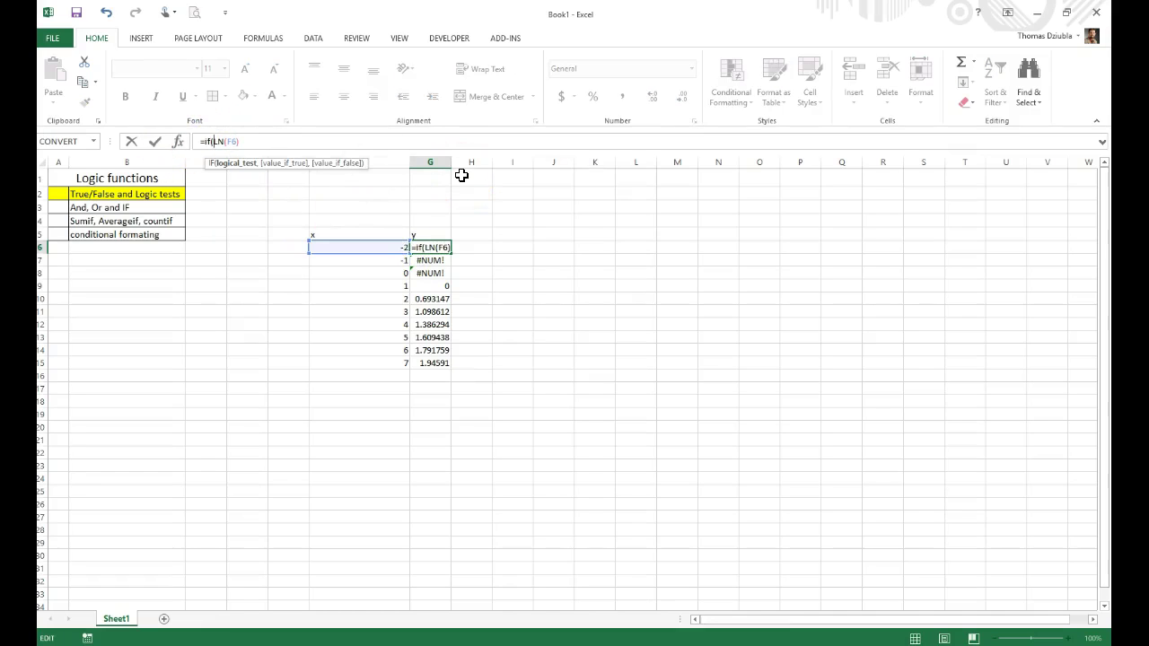
key(Left)
click(381, 242)
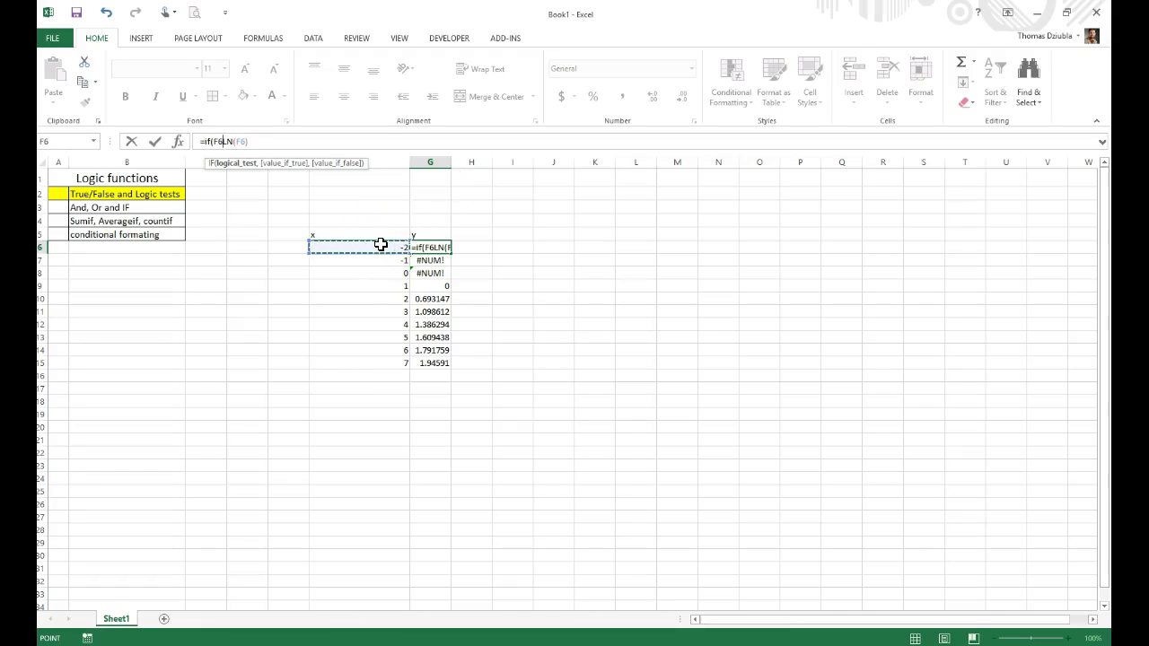
text(<=0,)
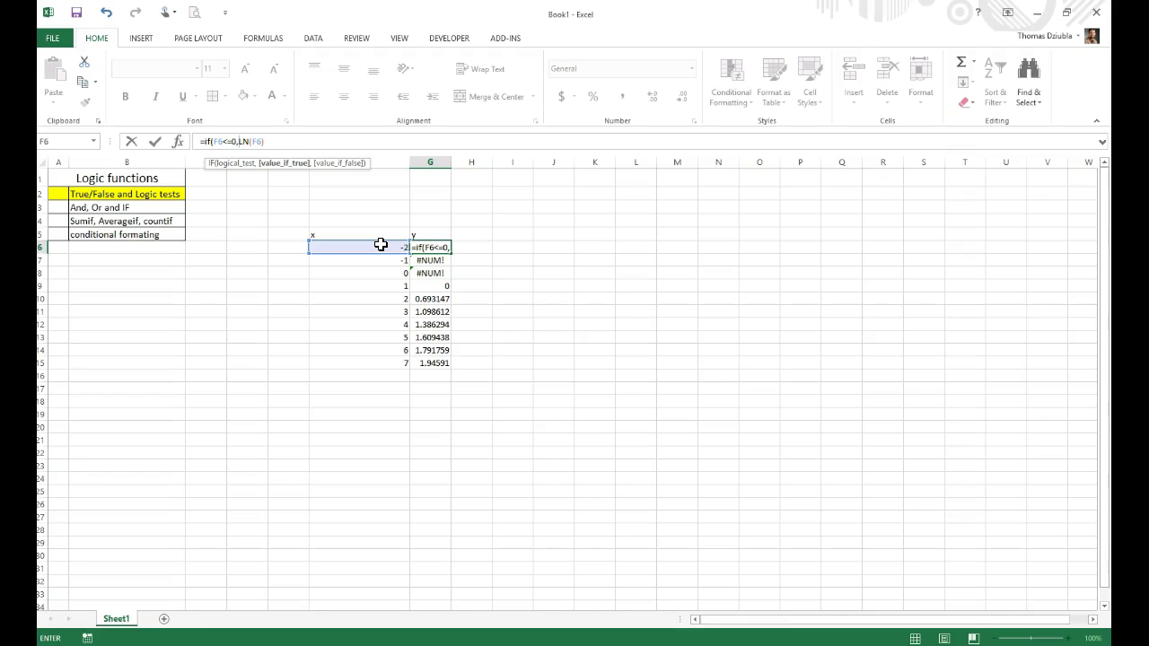
text(0,)
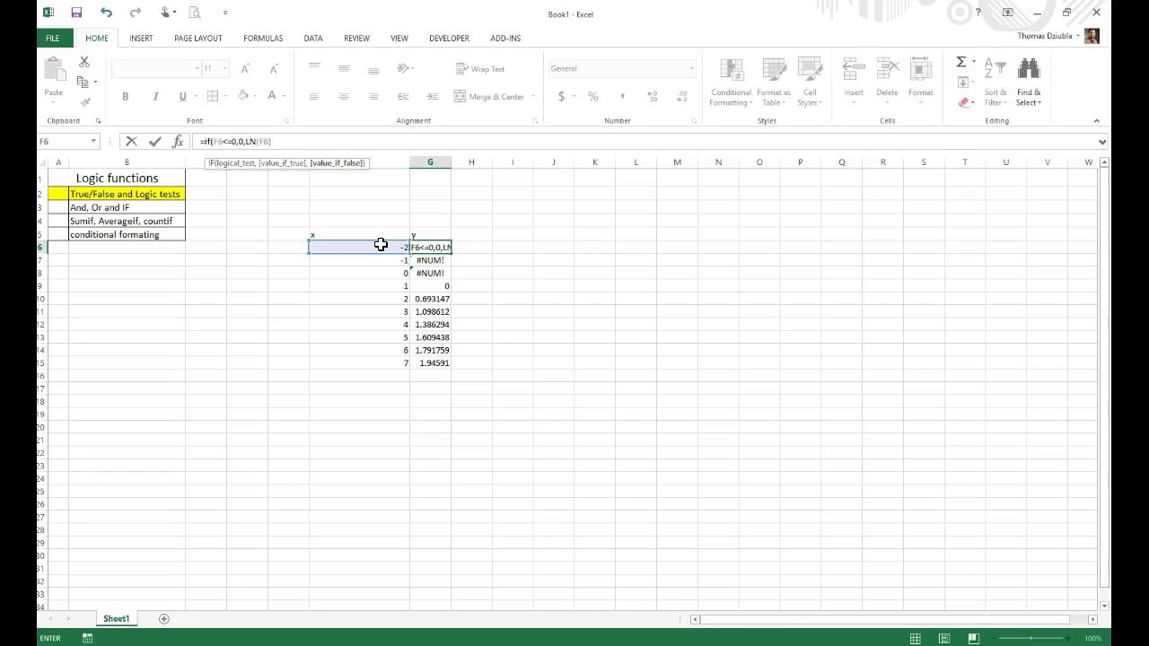
key(Right)
key(BackSpace)
key(BackSpace)
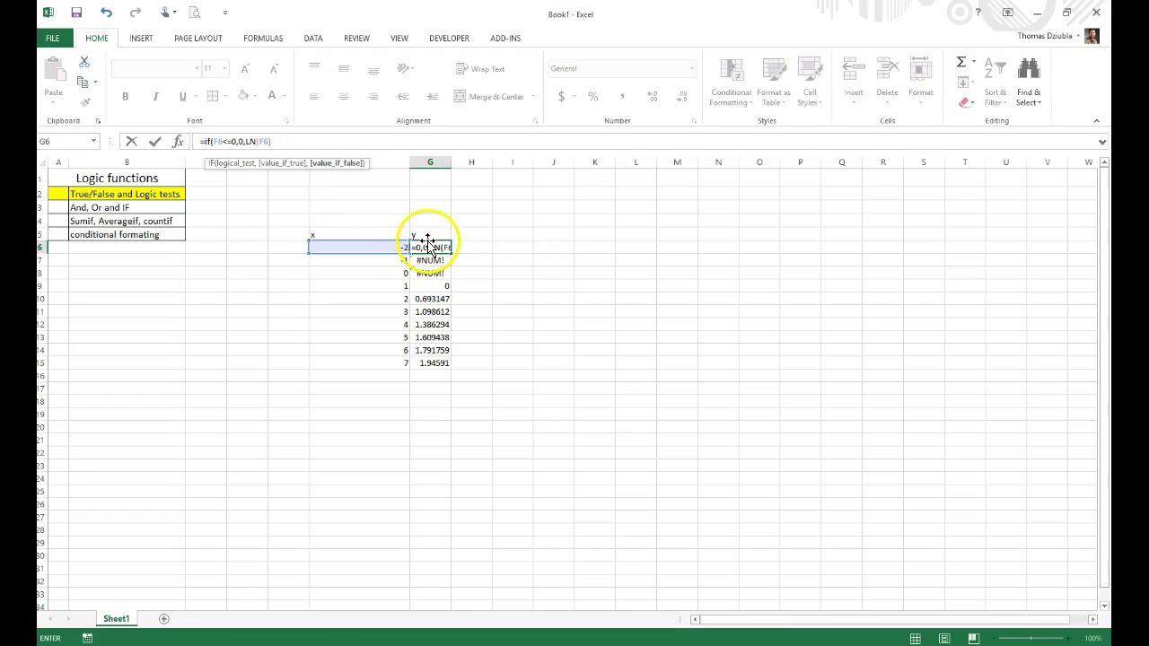
click(282, 140)
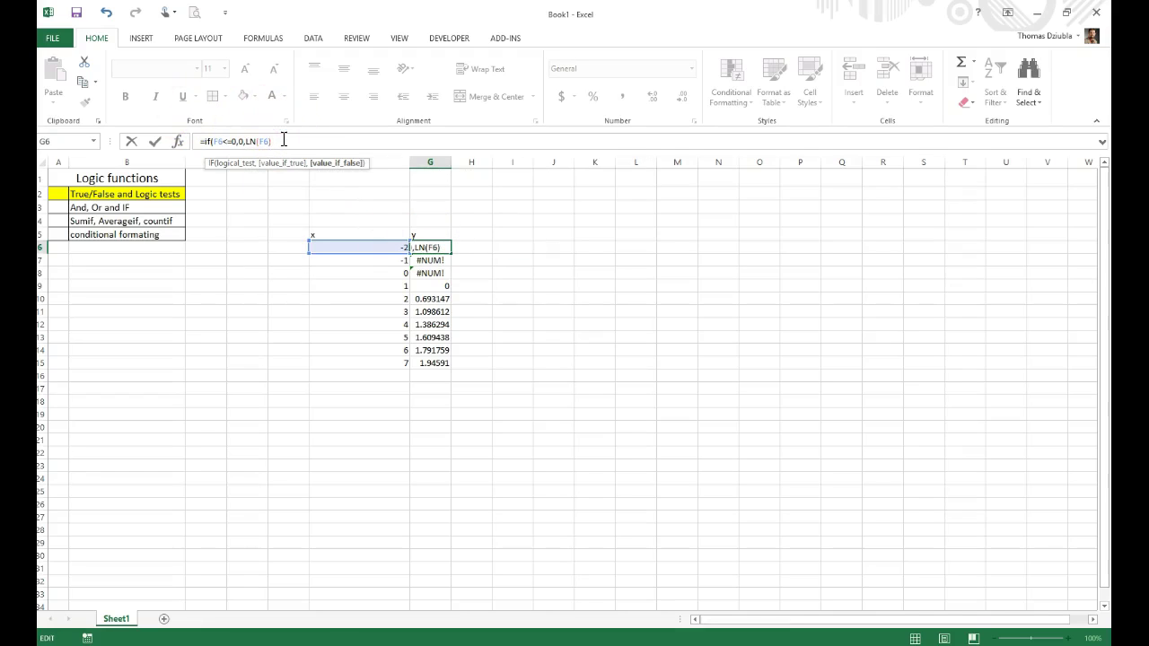
key(ctrl+Return)
- Fill the IF formula from cell G6 down through G15
key(shift+Down)
key(shift+Down)
key(shift+Down)
key(shift+Down)
key(shift+Down)
key(shift+Down)
key(shift+Down)
key(shift+Down)
key(shift+Down)
key(ctrl+d)
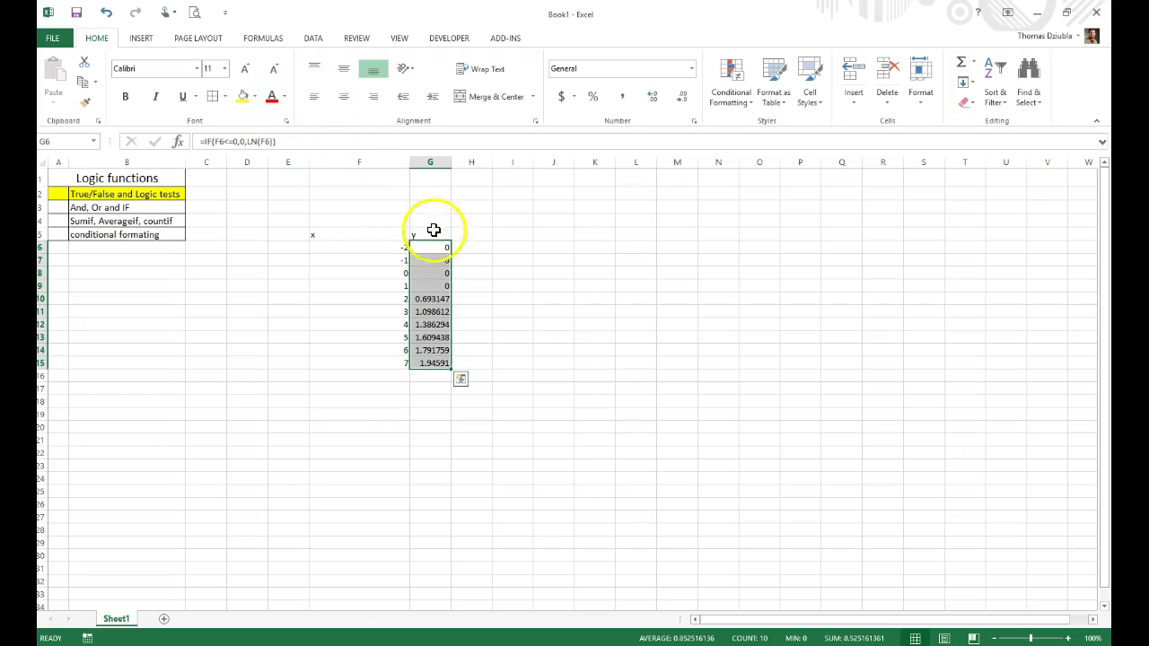
drag(411, 273, 401, 247)
click(435, 271)
drag(450, 279, 431, 366)
key(ctrl+d)
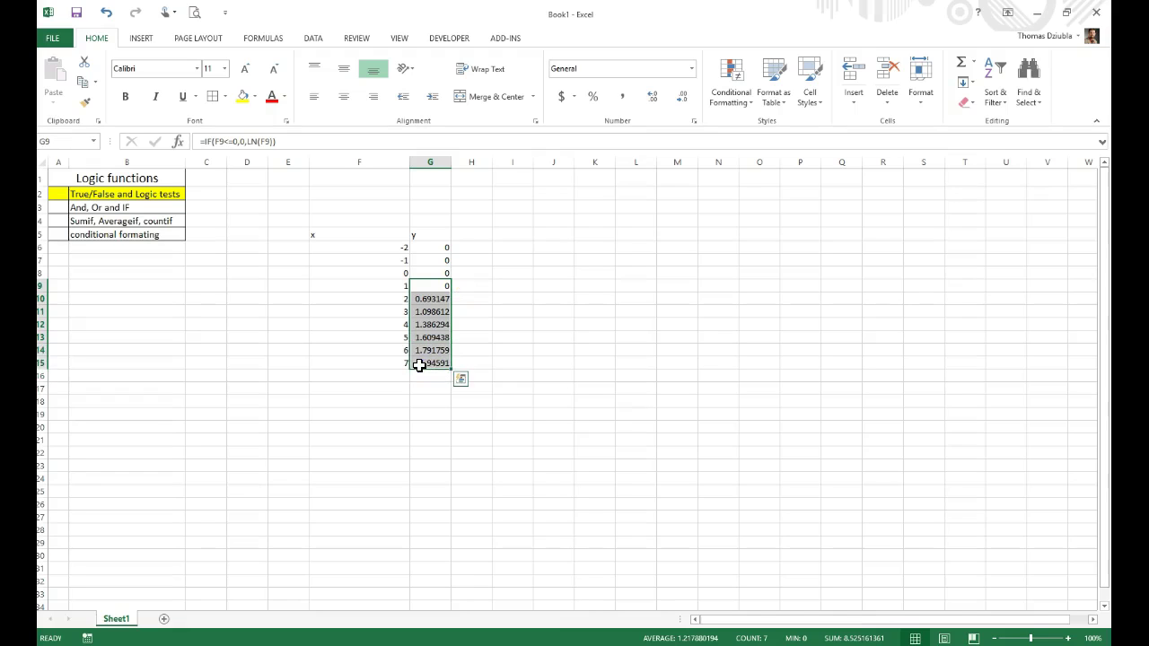
click(434, 337)
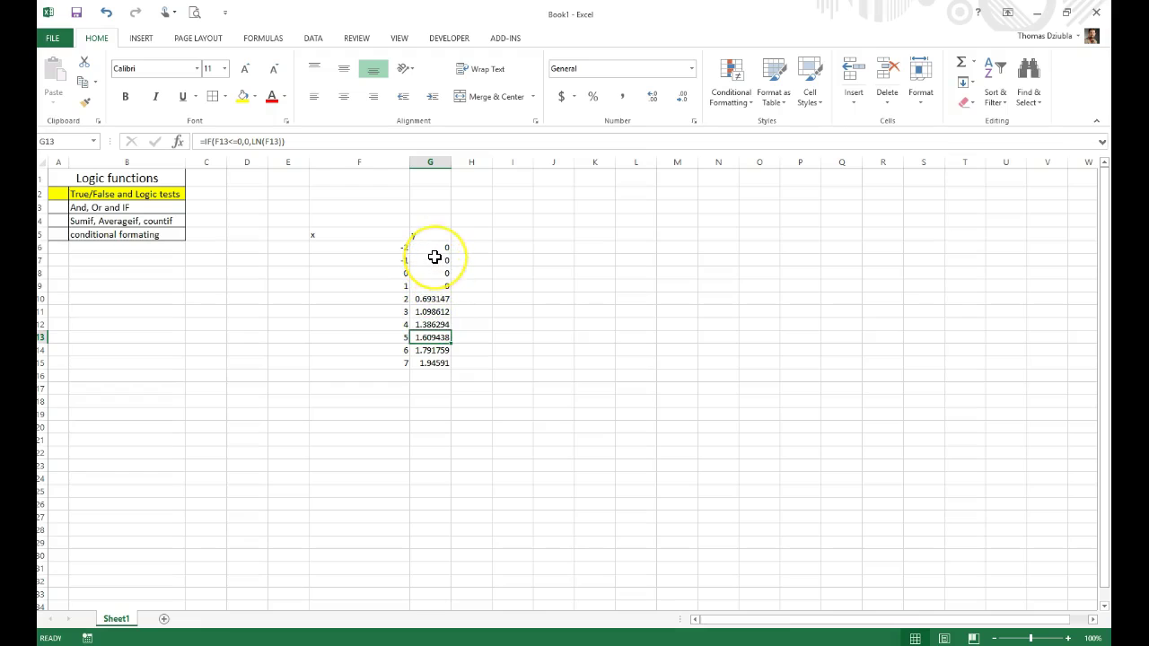
- Clear the x and y table in cells F5:G15, including its headers
click(434, 258)
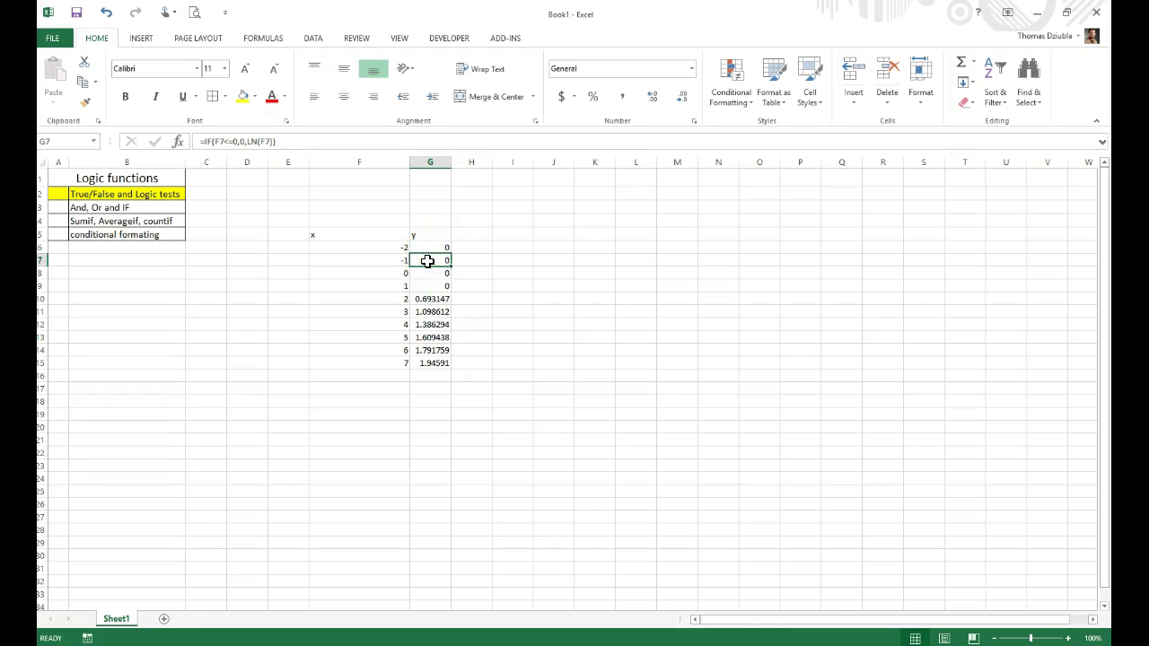
drag(445, 244, 443, 338)
drag(359, 231, 423, 361)
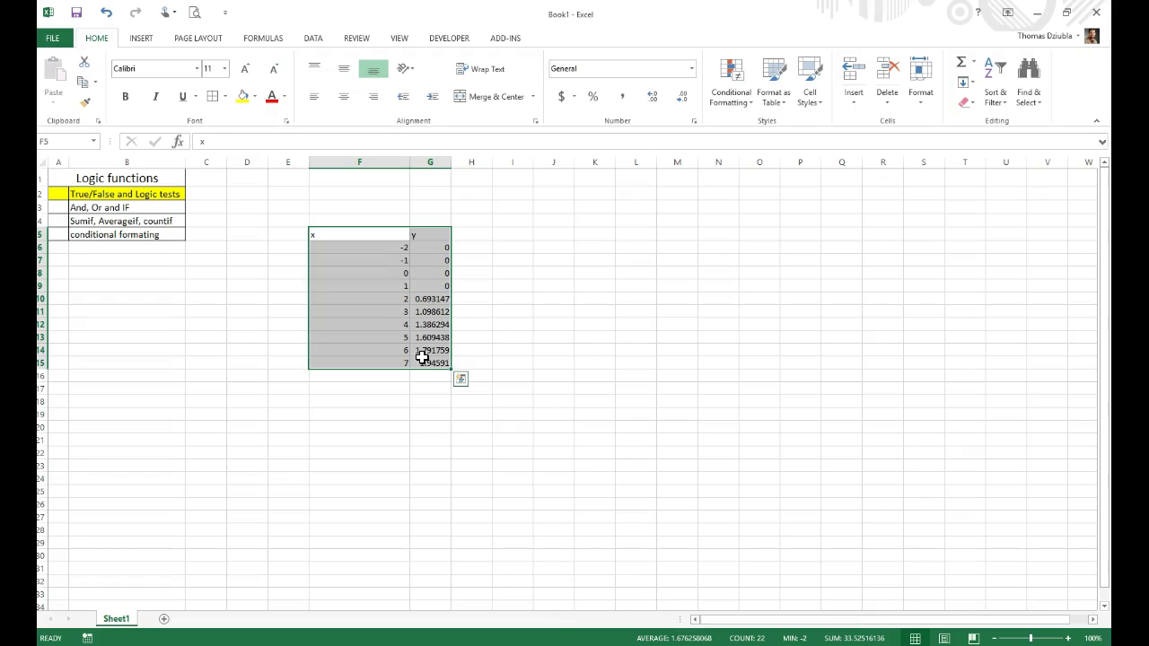
key(Delete)
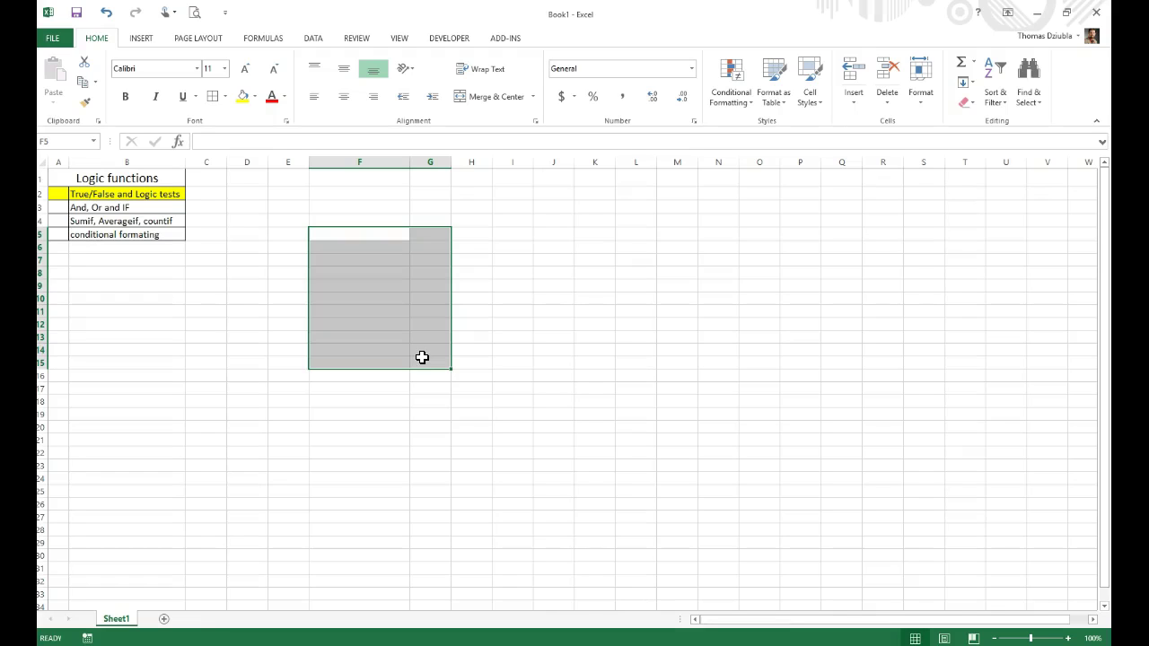
click(408, 355)
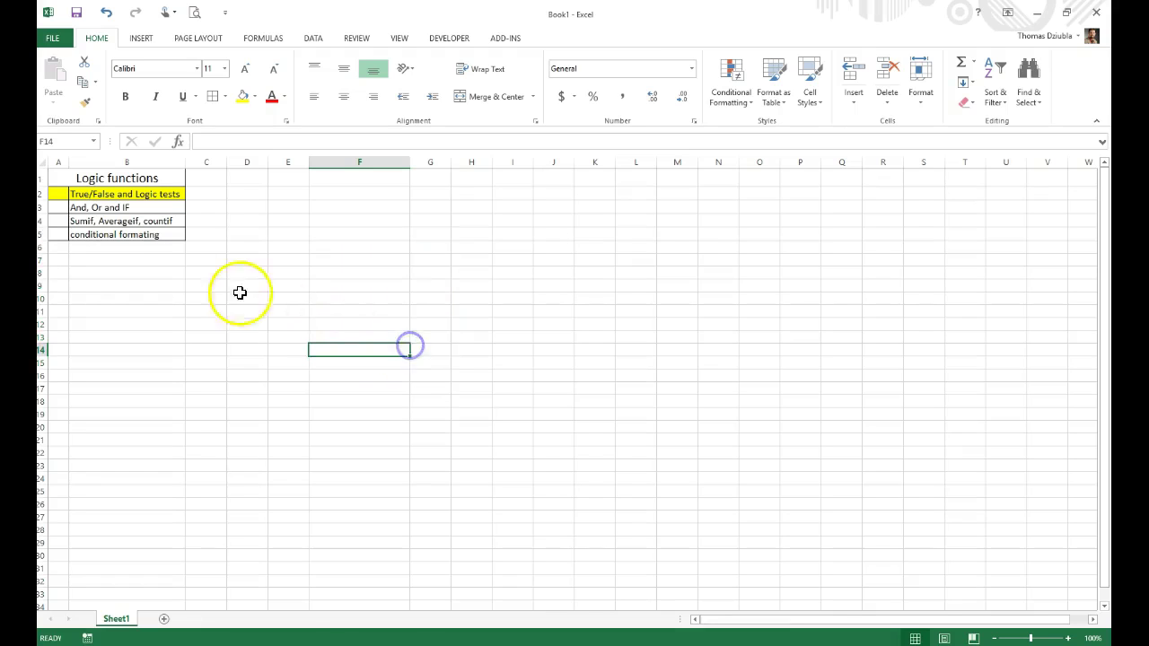
- Enter the labels A in cell E2 and B in cell E3
click(81, 207)
click(337, 218)
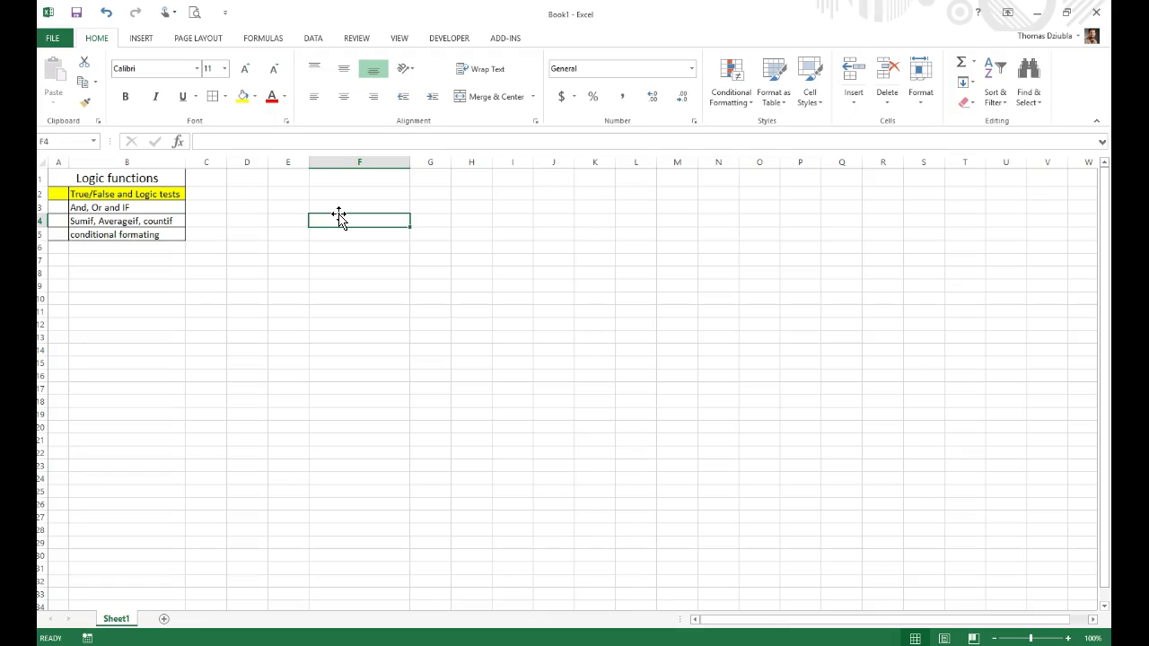
key(Up)
key(Up)
key(Left)
text(A)
click(337, 213)
key(Left)
text(B)
key(Tab)
key(Up)
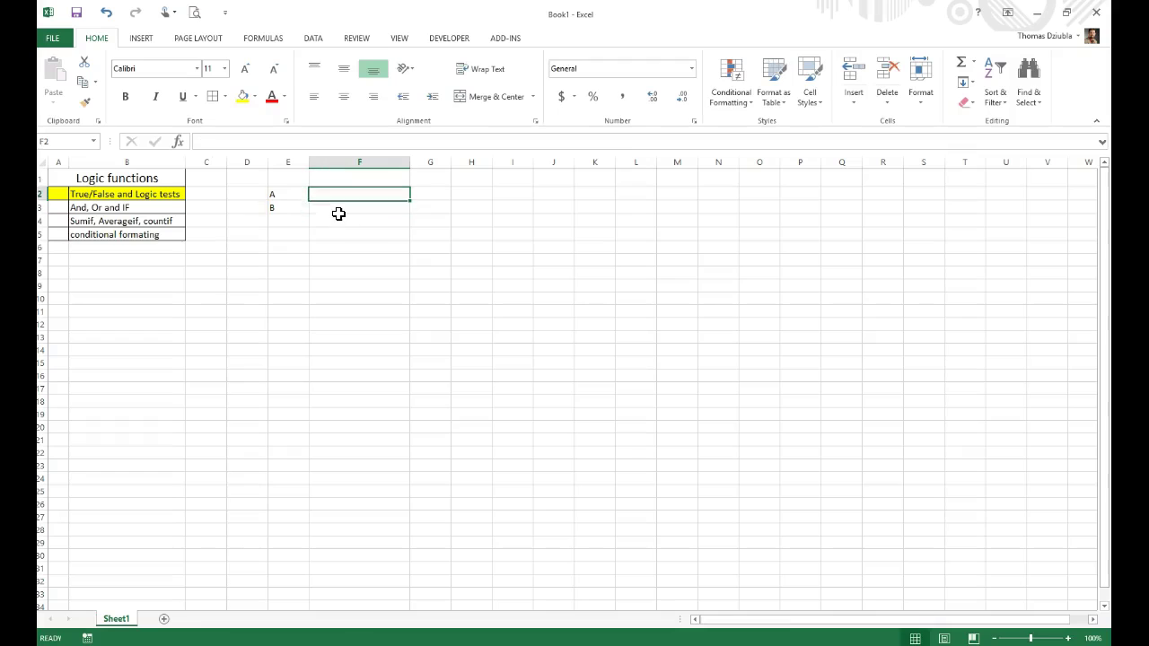
- Enter 20 for A in cell F2 and 10 for B in cell F3
text(20)
key(Return)
text(10)
key(Return)
key(Down)
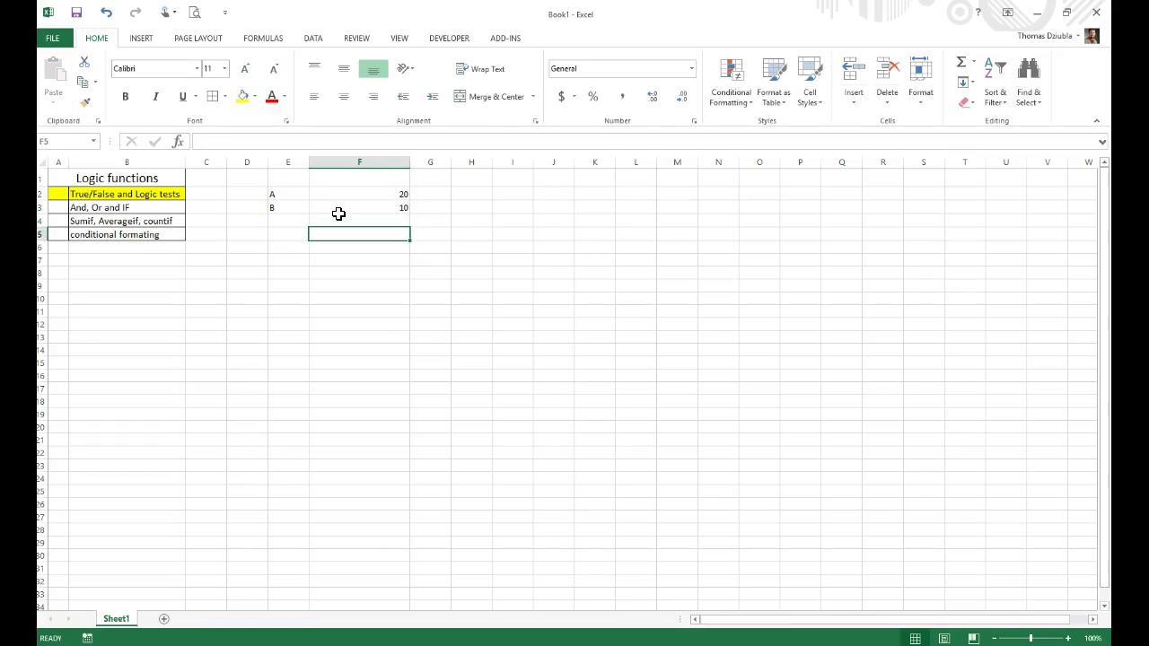
- Enter an AND formula in cell F5 as =AND(F2>=20,B)
text(=)
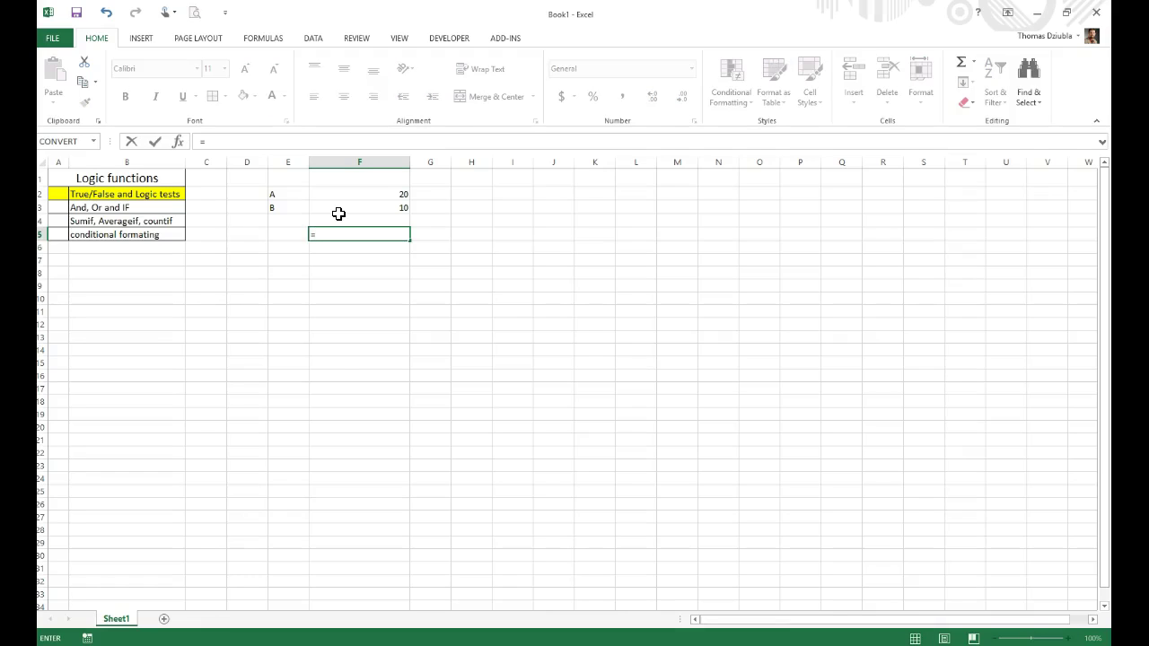
text(and()
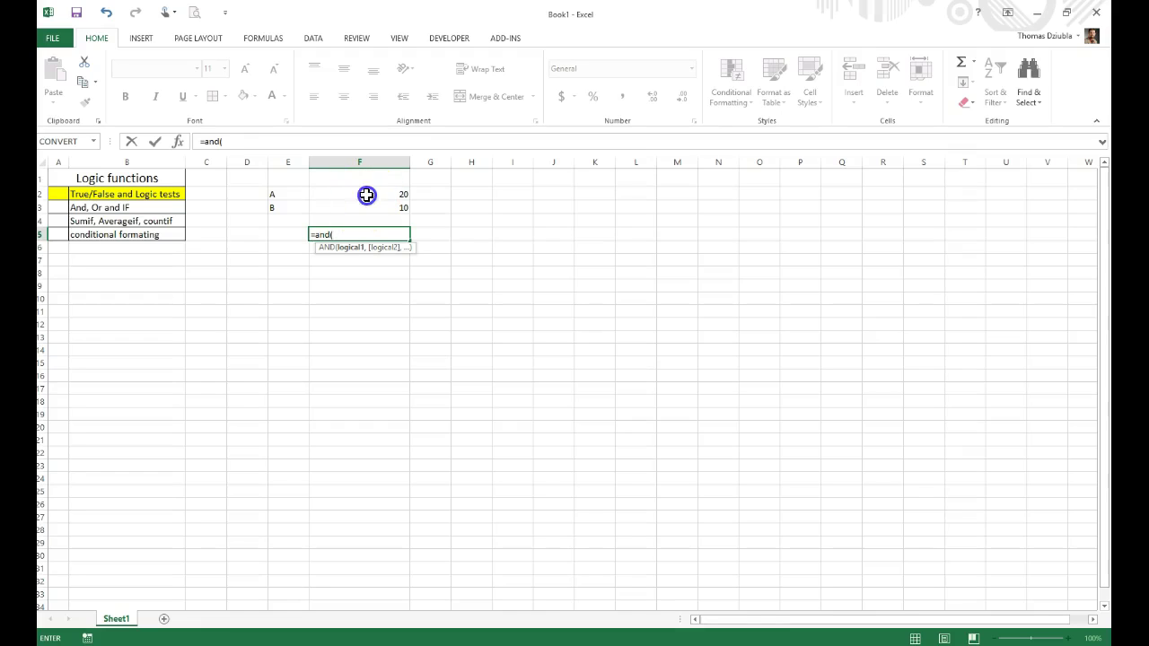
click(366, 195)
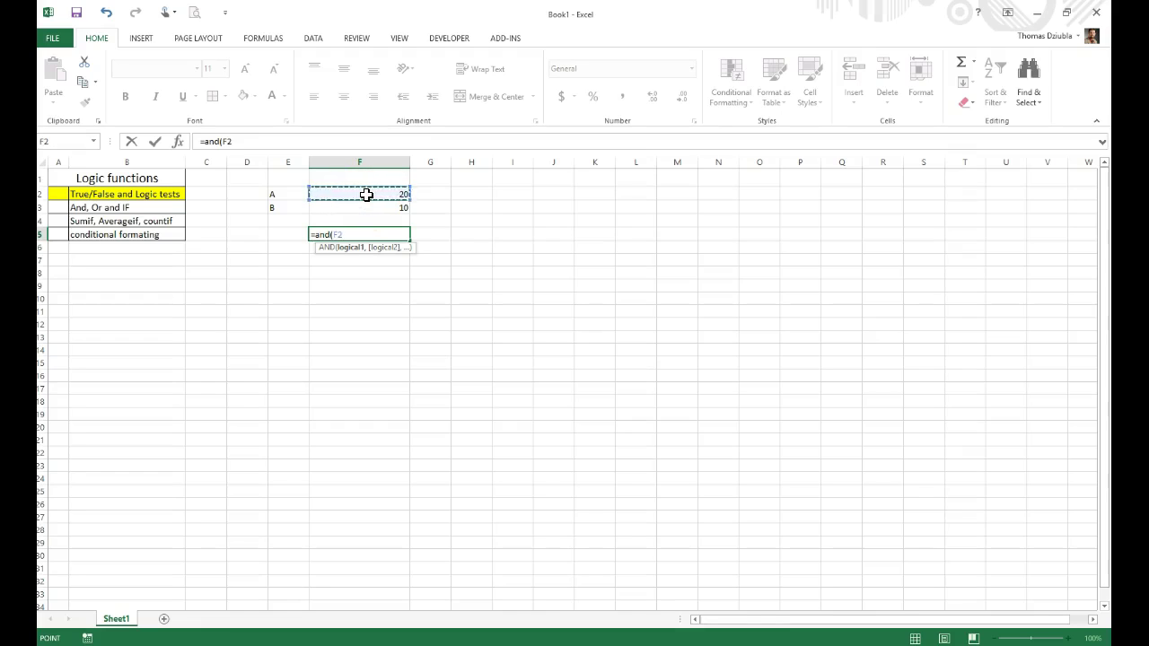
text(>=20,)
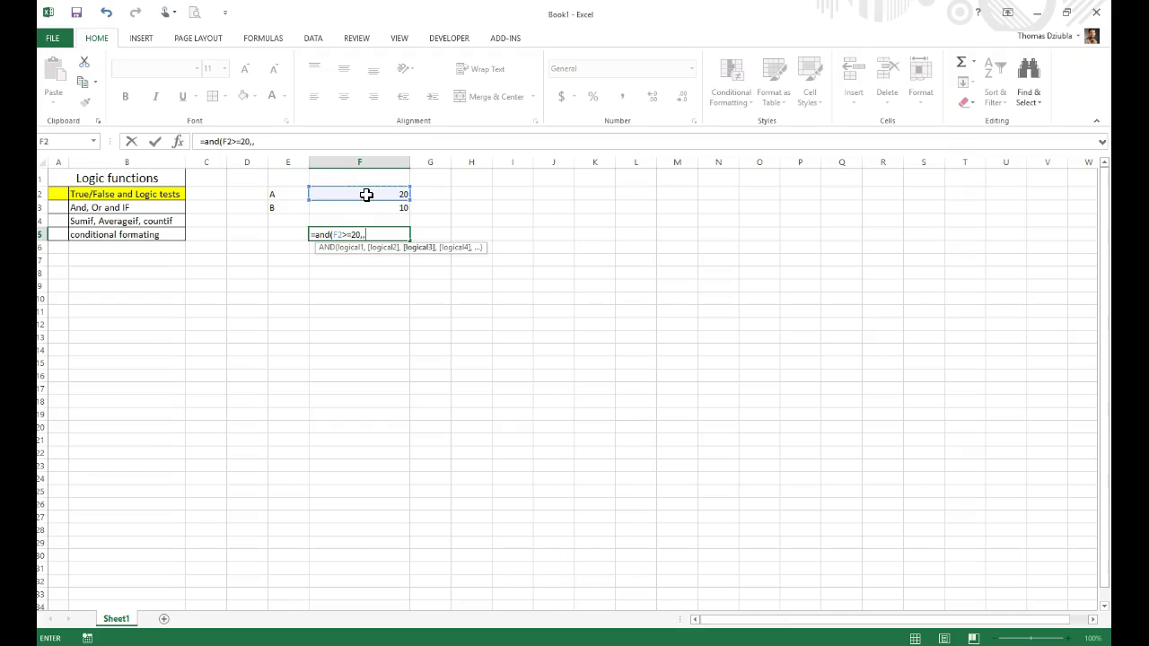
text(B)
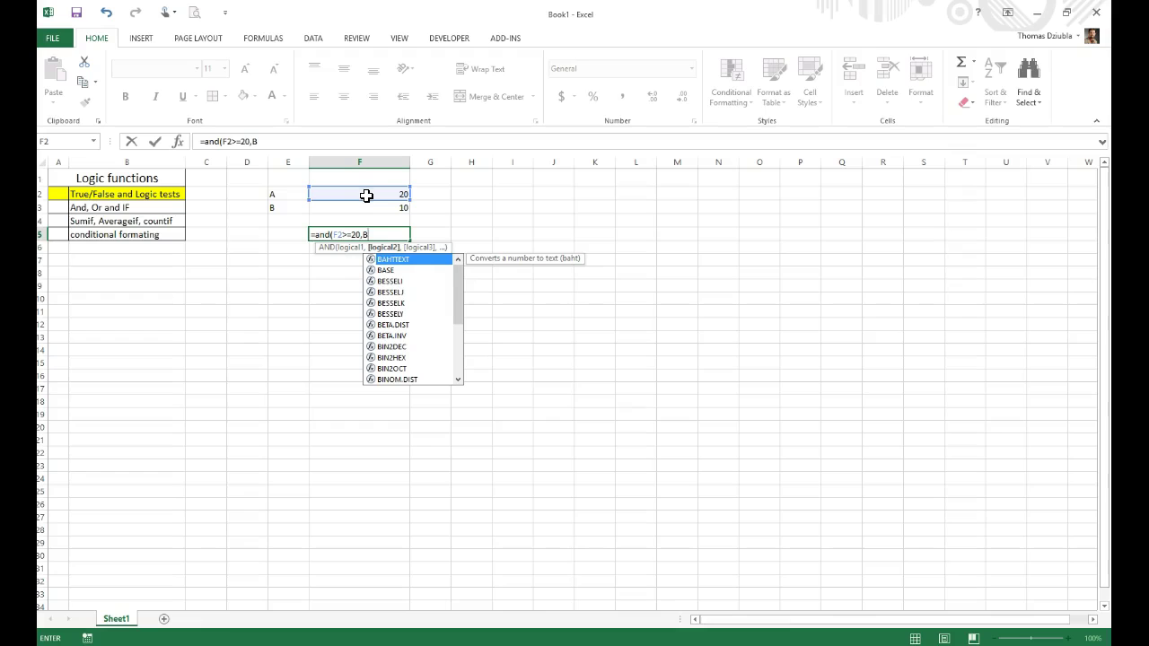
click(367, 209)
click(379, 235)
double_click(379, 234)
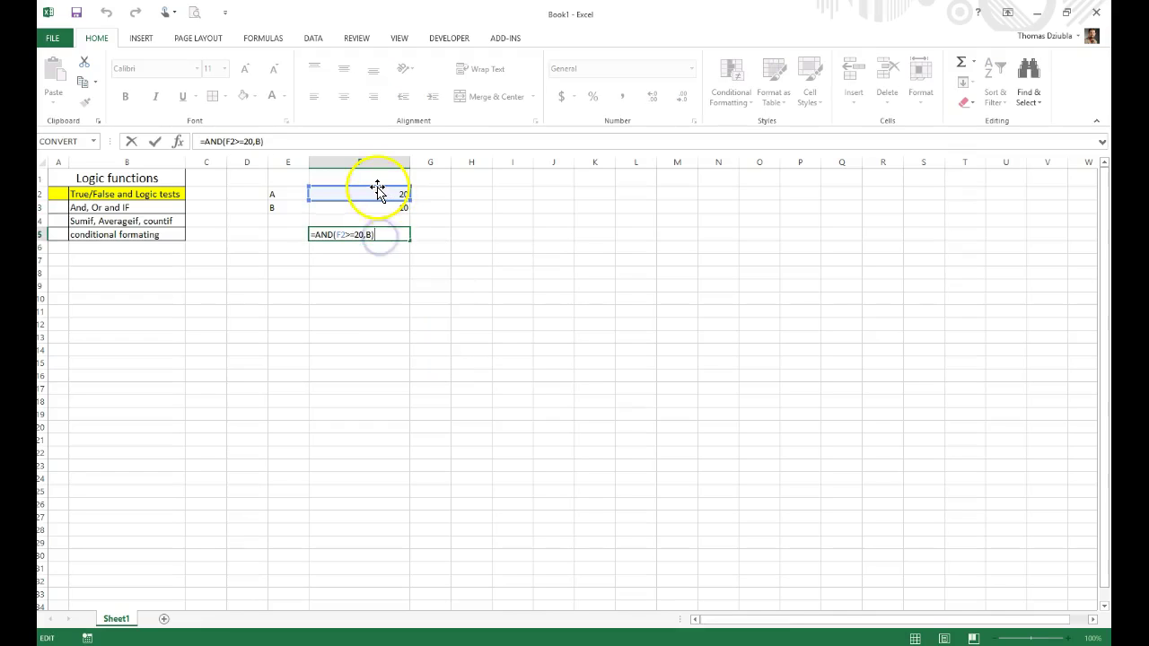
- Remove the second condition from the AND formula in F5, leaving =AND(F2>=20)
key(BackSpace)
text(>=)
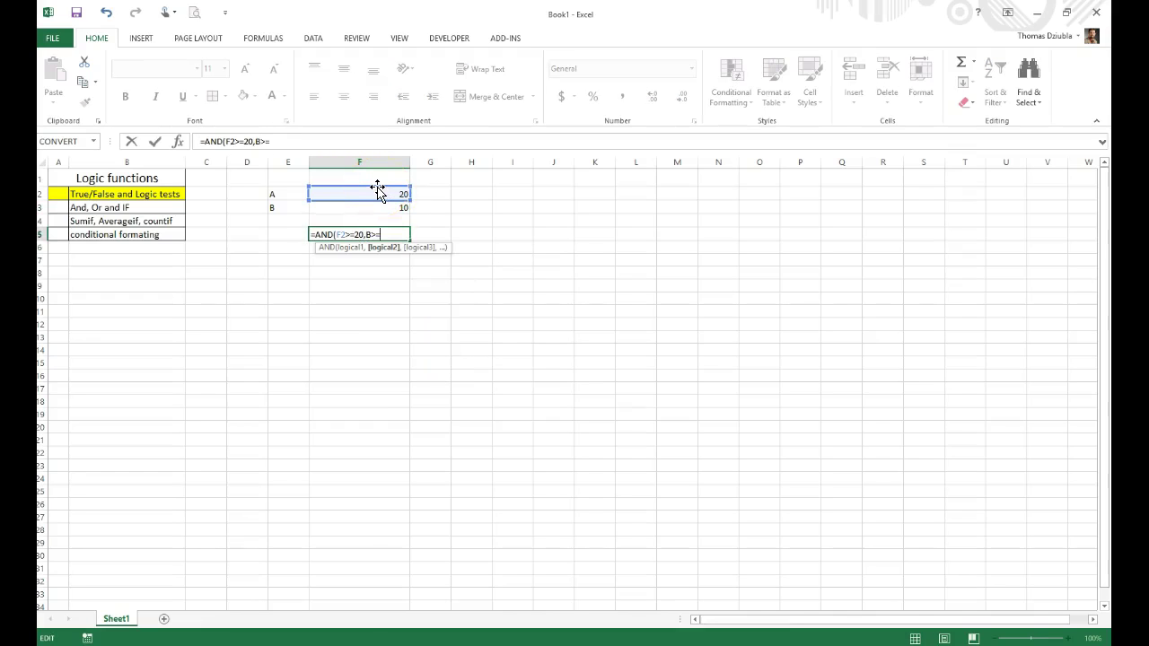
click(390, 207)
key(BackSpace)
key(BackSpace)
key(BackSpace)
key(BackSpace)
key(BackSpace)
key(BackSpace)
click(391, 207)
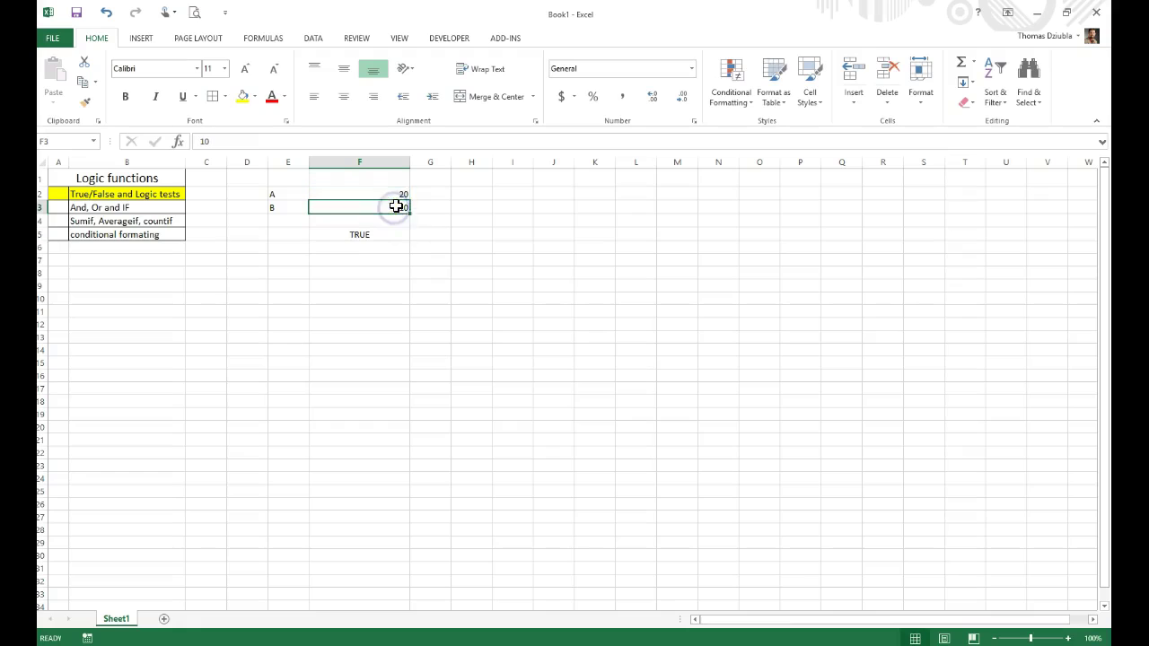
- Add F3>=20 as the second condition in F5, making the formula =AND(F2>=20,F3>=20)
double_click(349, 233)
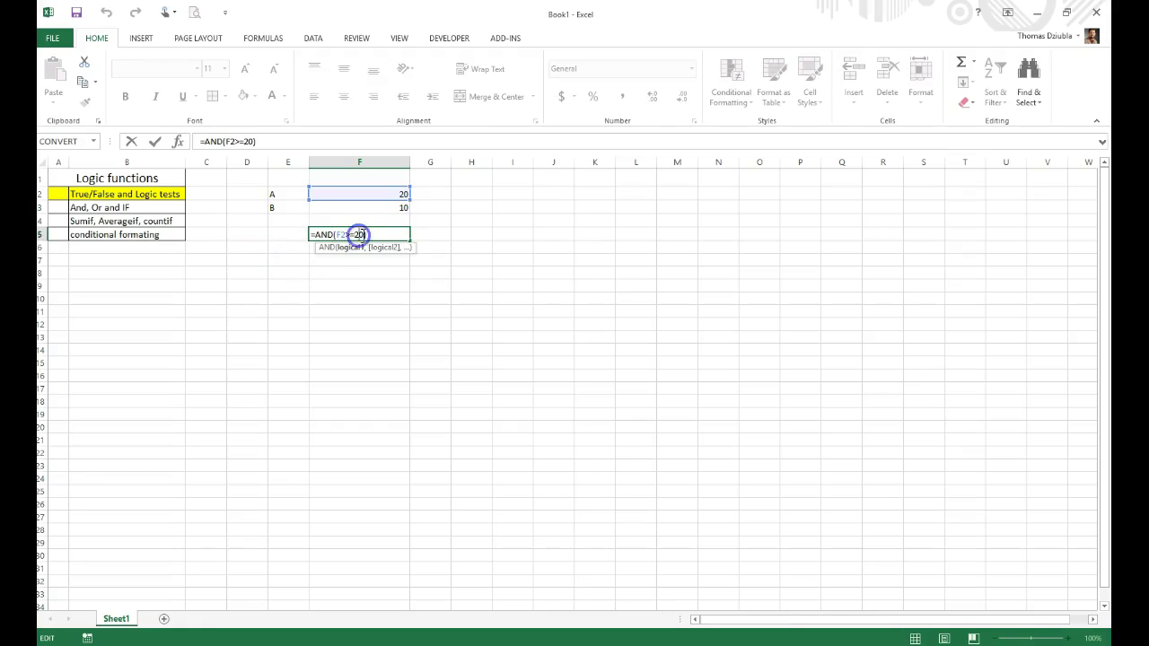
text(,)
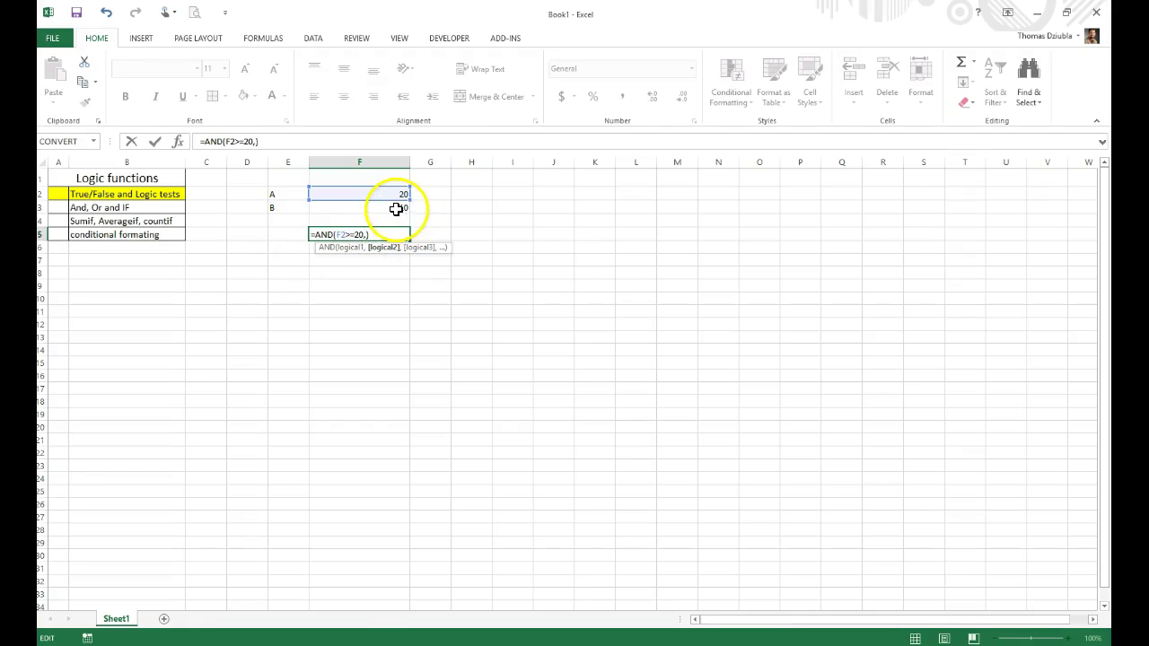
click(395, 209)
text(>)
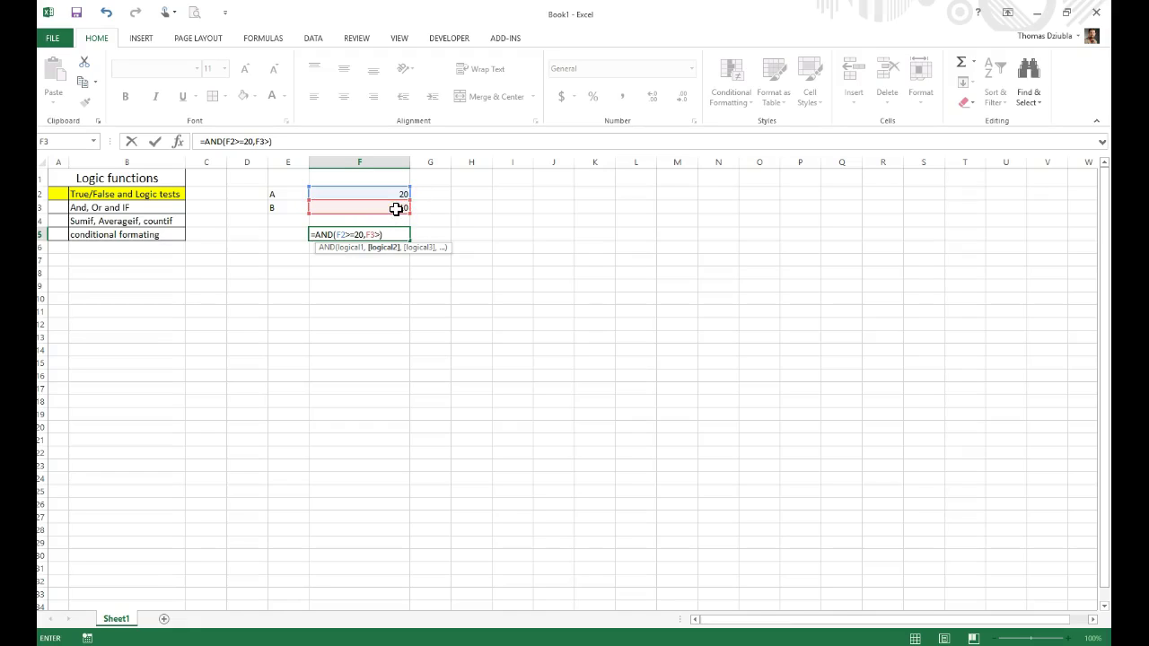
text(=20)
key(Return)
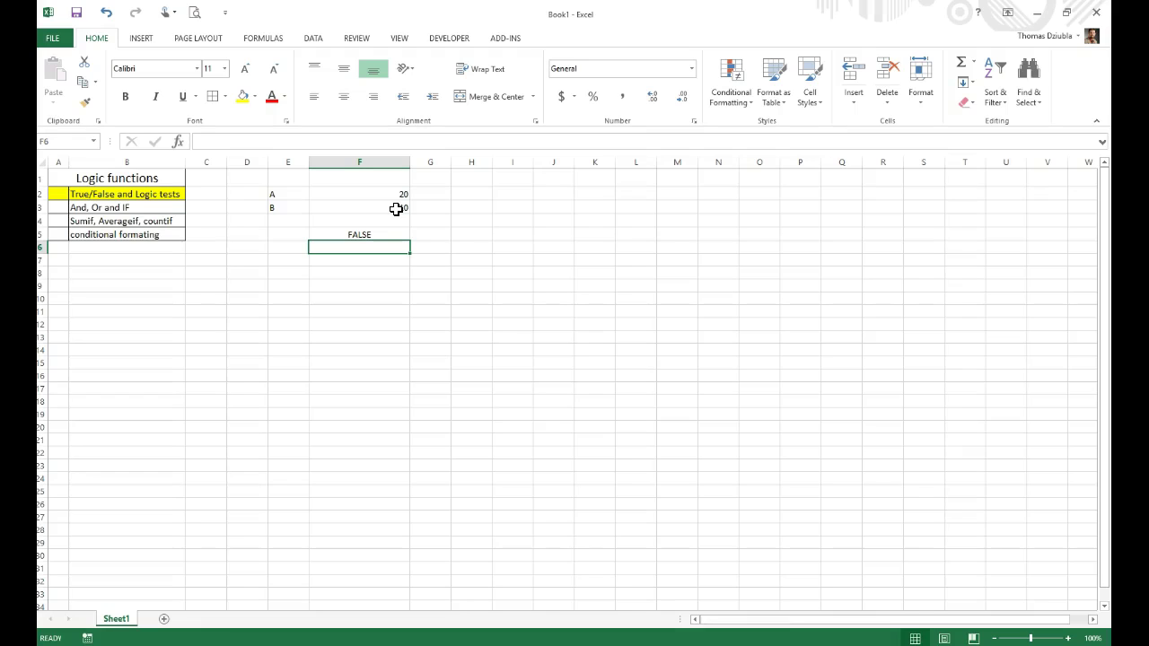
- Replace AND with OR in the F5 formula so it reads =OR(F2>=20,F3>=20)
key(Up)
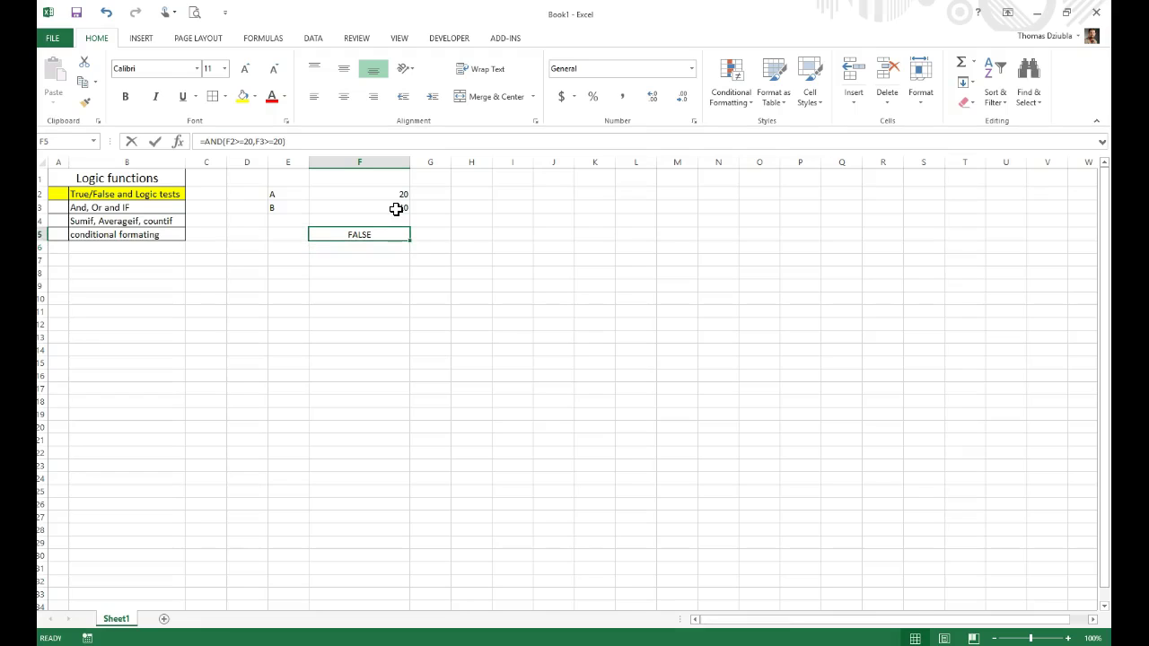
key(F2)
key(Left)
key(Left)
key(Left)
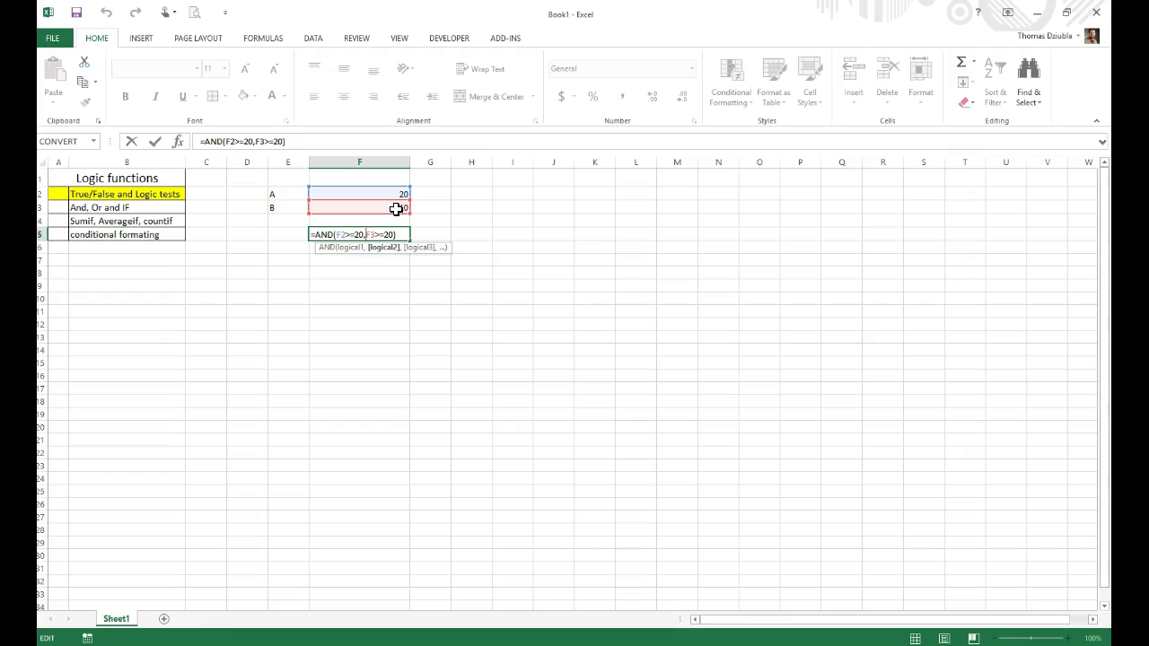
double_click(324, 235)
key(Delete)
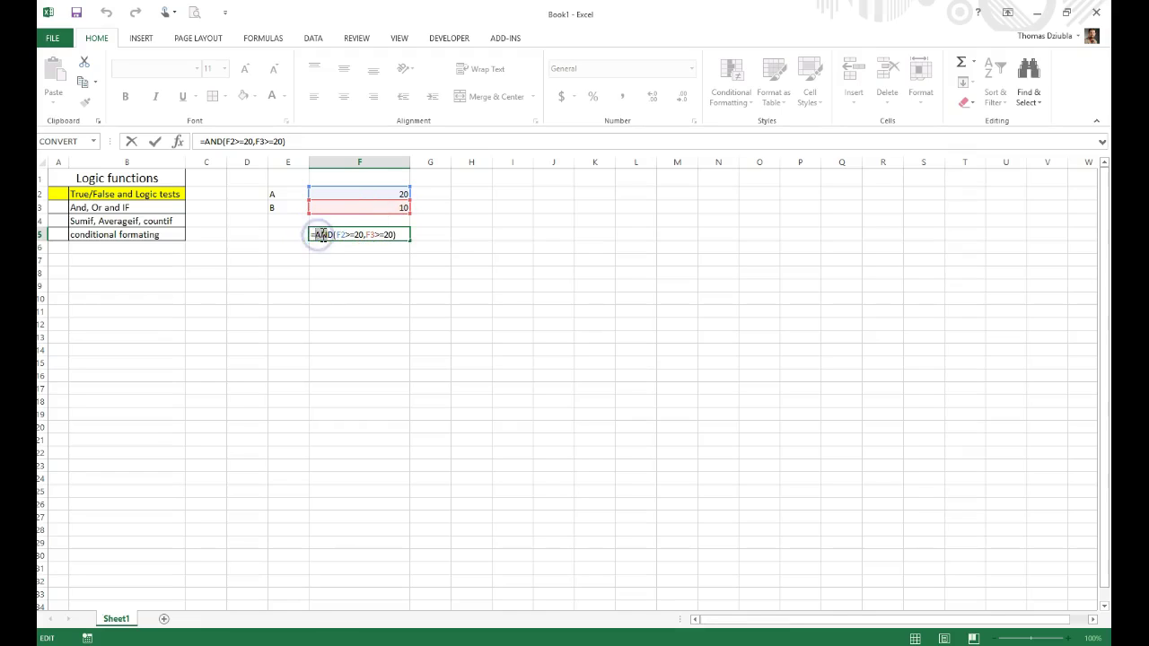
text(OR)
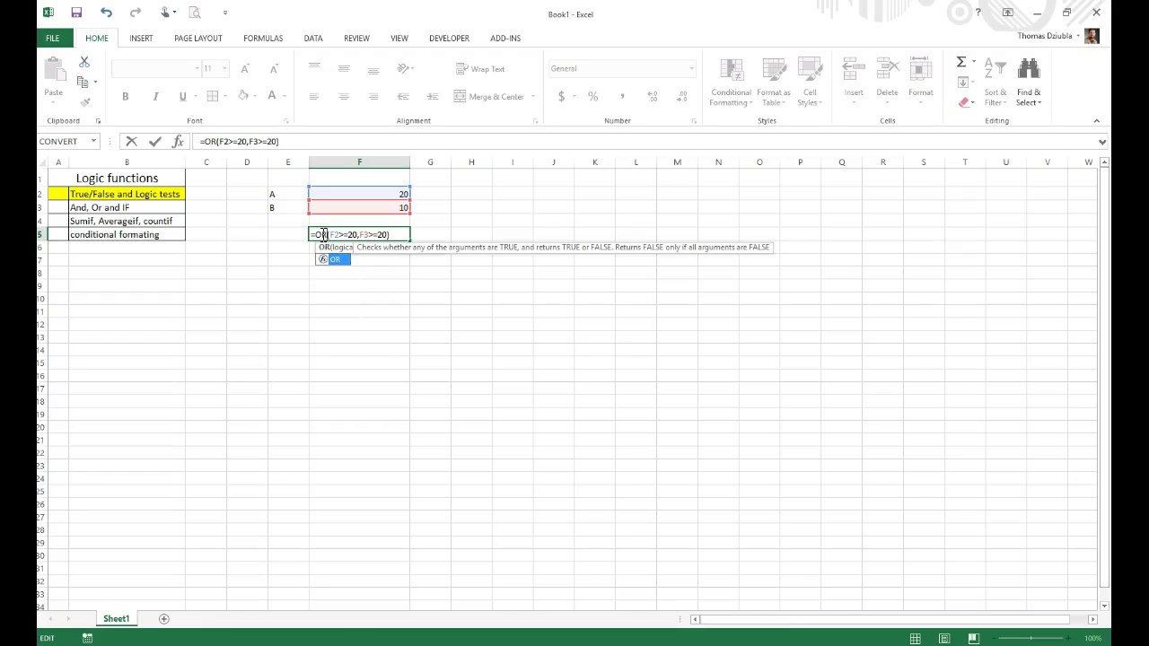
key(Return)
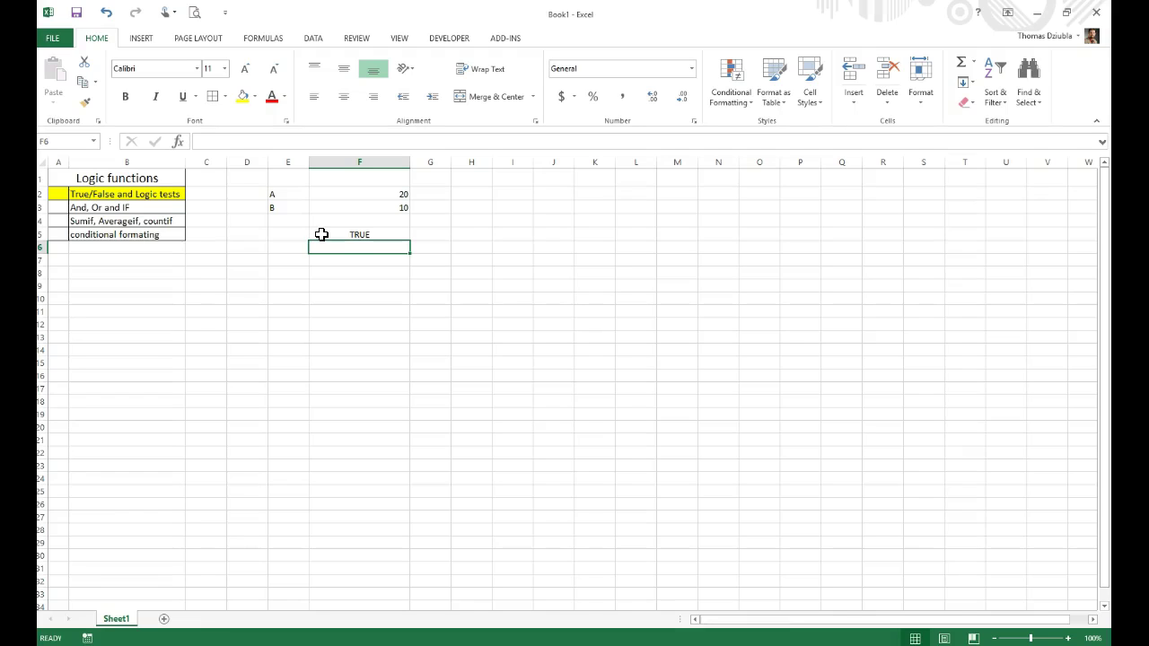
- Replace the two conditions in F5 with a reference to A's value, giving =OR(F2)
click(321, 235)
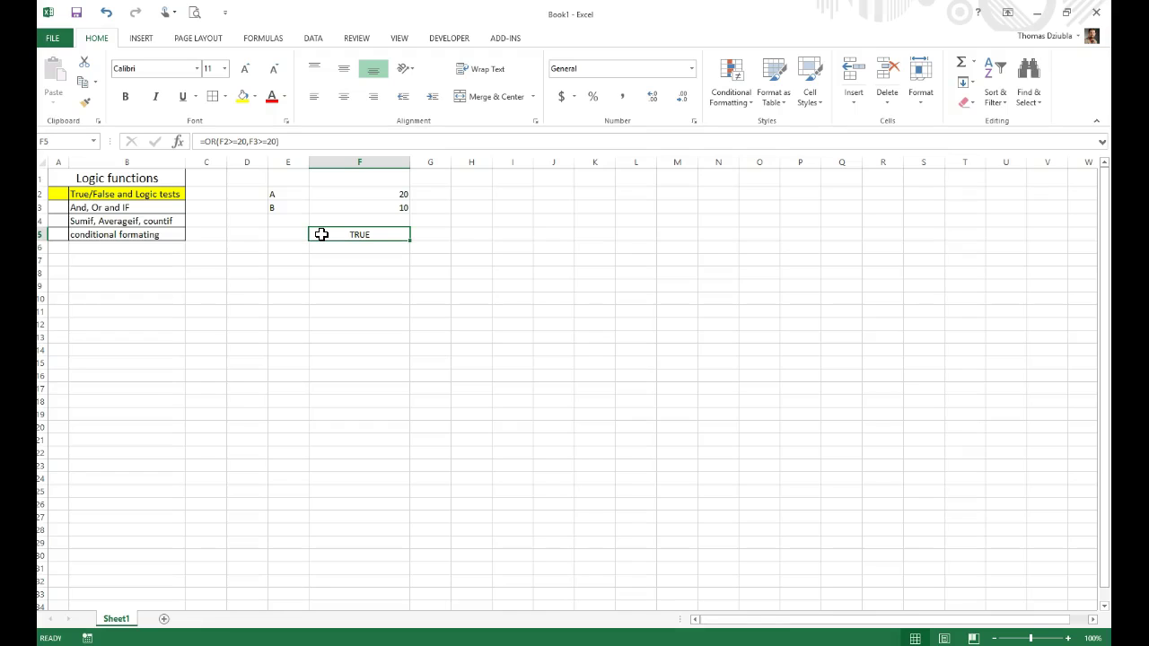
click(333, 141)
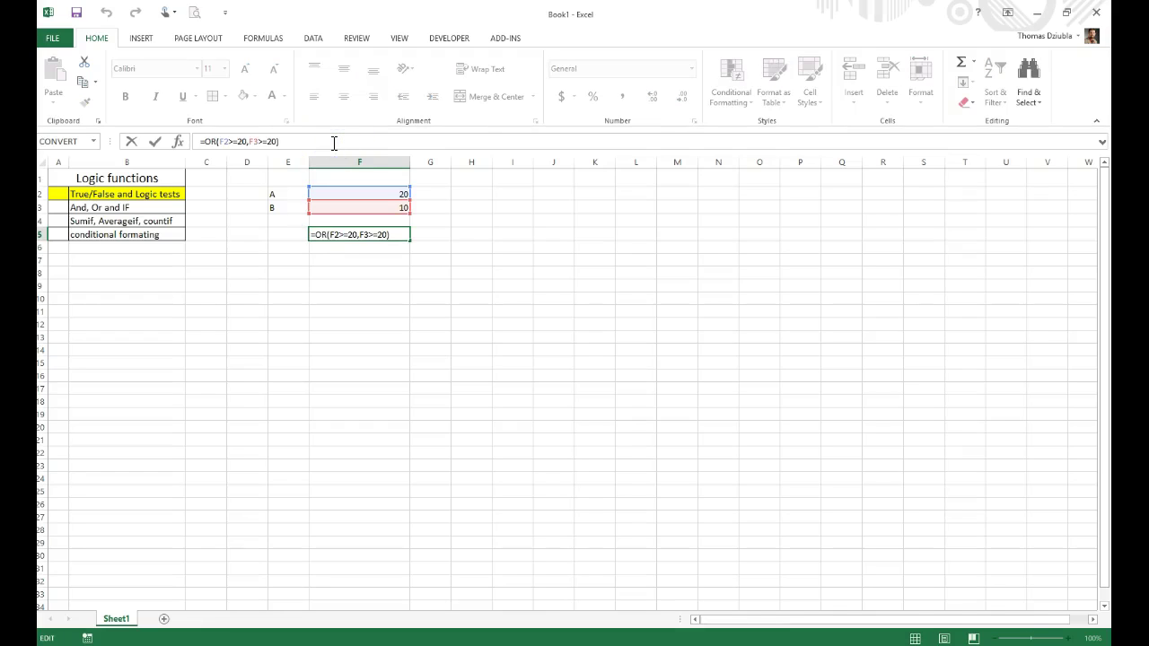
click(346, 235)
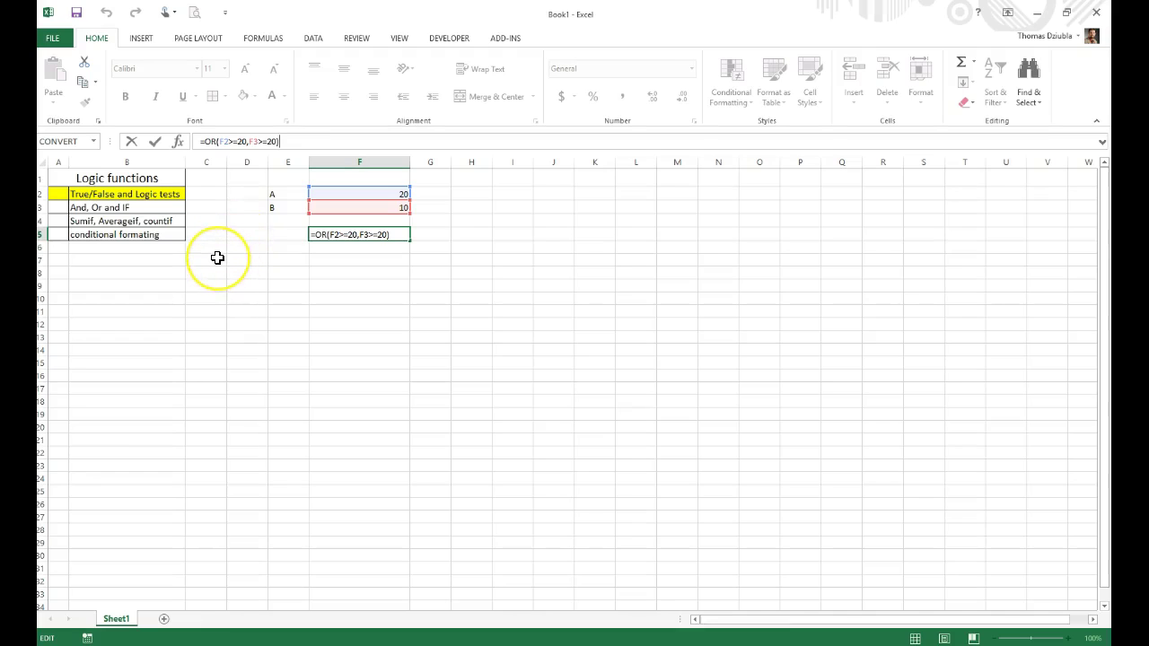
double_click(369, 236)
drag(369, 235, 333, 236)
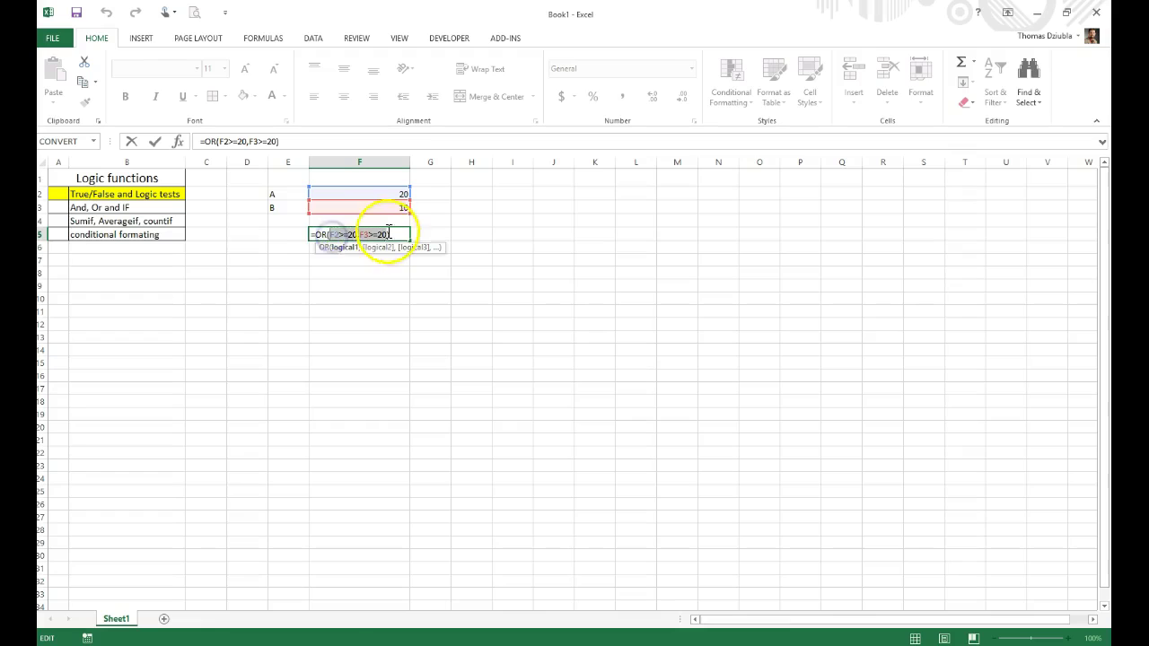
click(396, 193)
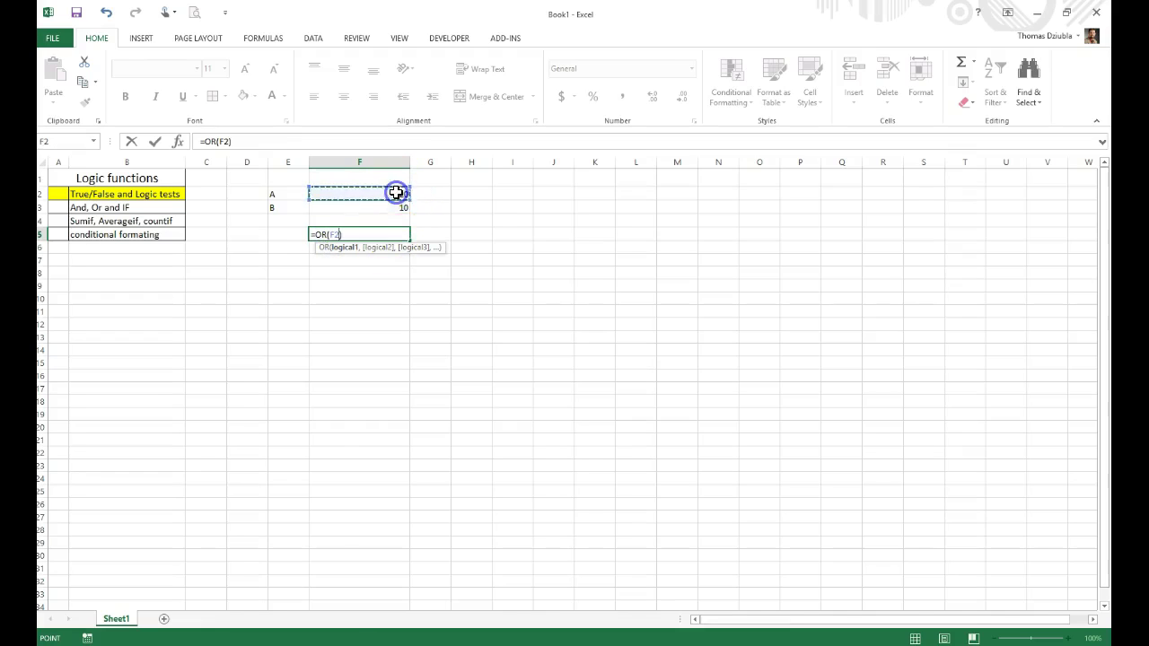
key(Return)
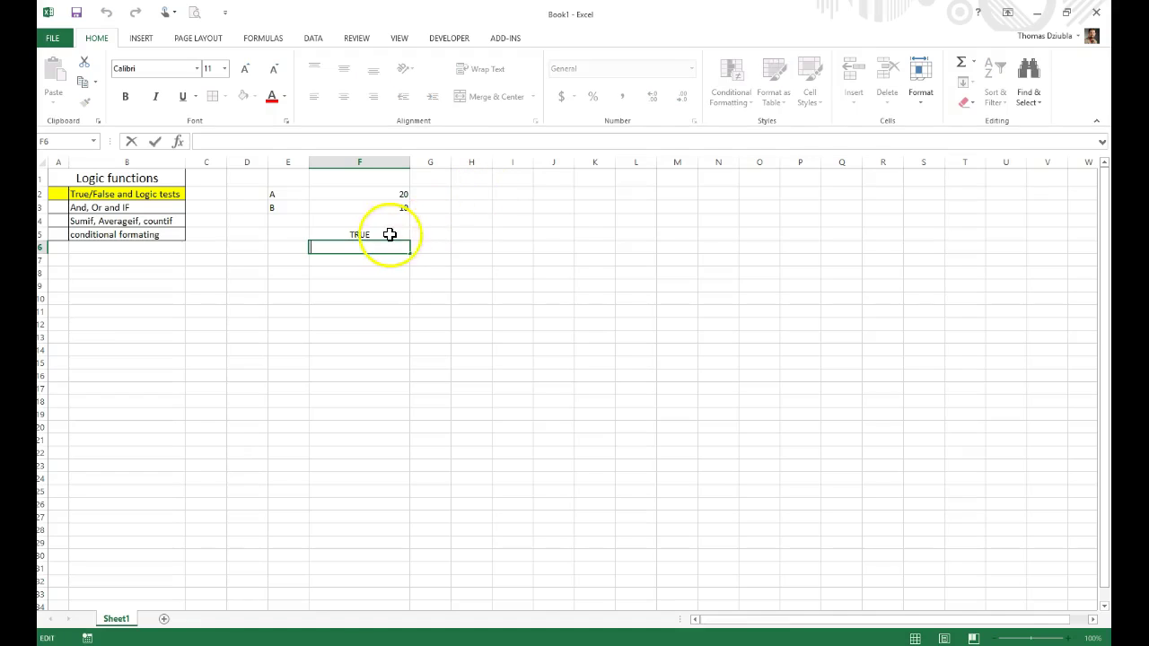
- Change the argument of the OR formula in F5 to B's value, giving =OR(F3)
click(384, 233)
click(246, 148)
drag(231, 141, 219, 141)
click(364, 195)
click(368, 210)
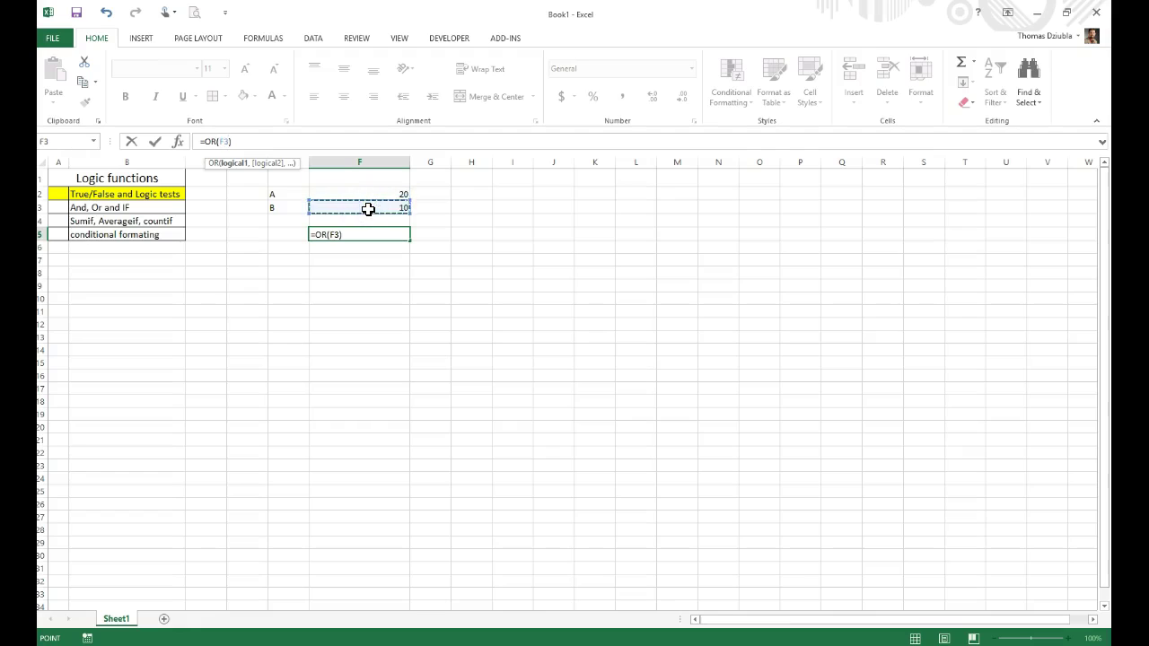
key(Return)
click(370, 234)
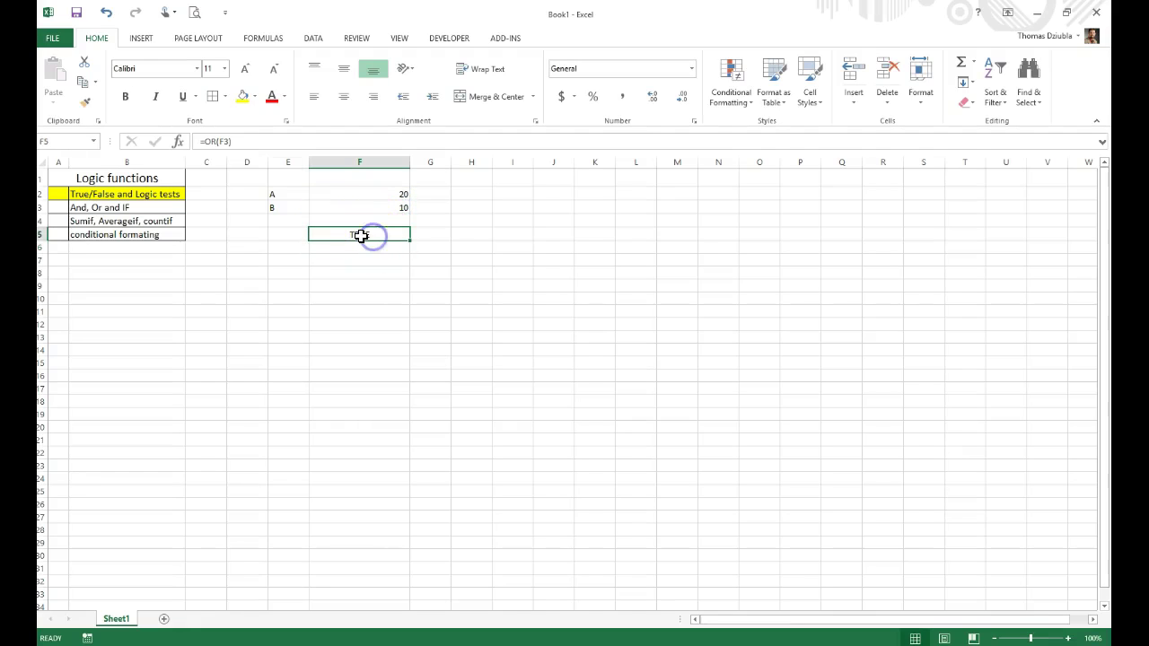
click(385, 207)
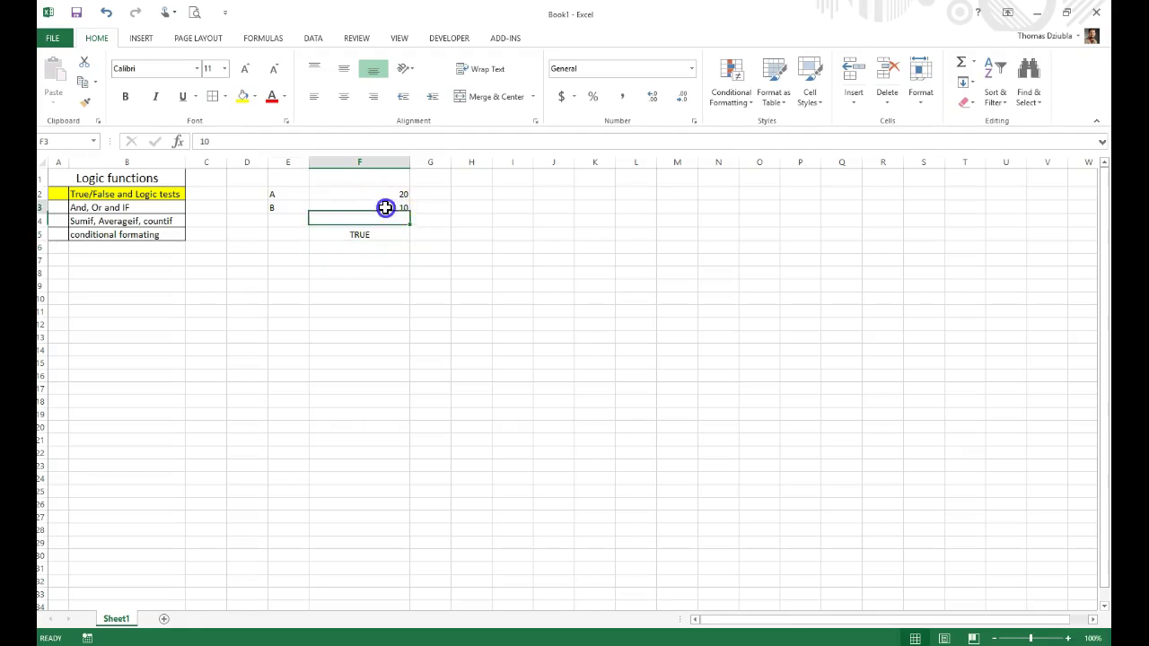
click(380, 232)
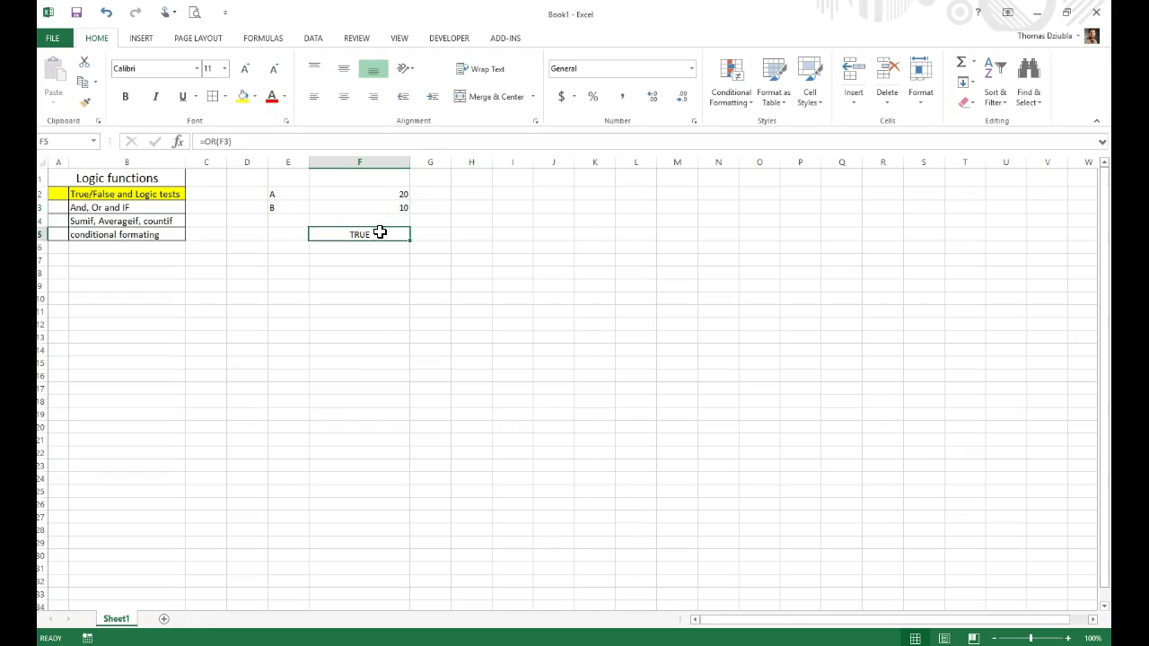
click(372, 203)
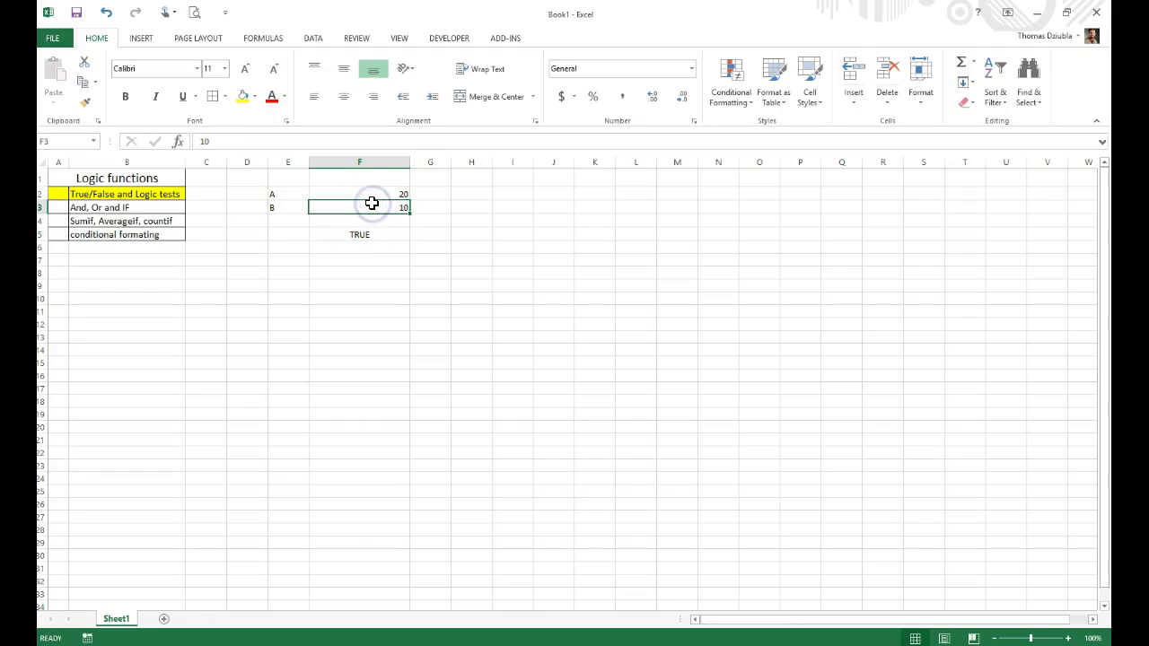
- Try B's value in F3 as 0, then as 20, to test the OR formula
text(0)
key(Return)
click(372, 203)
text(20)
key(Return)
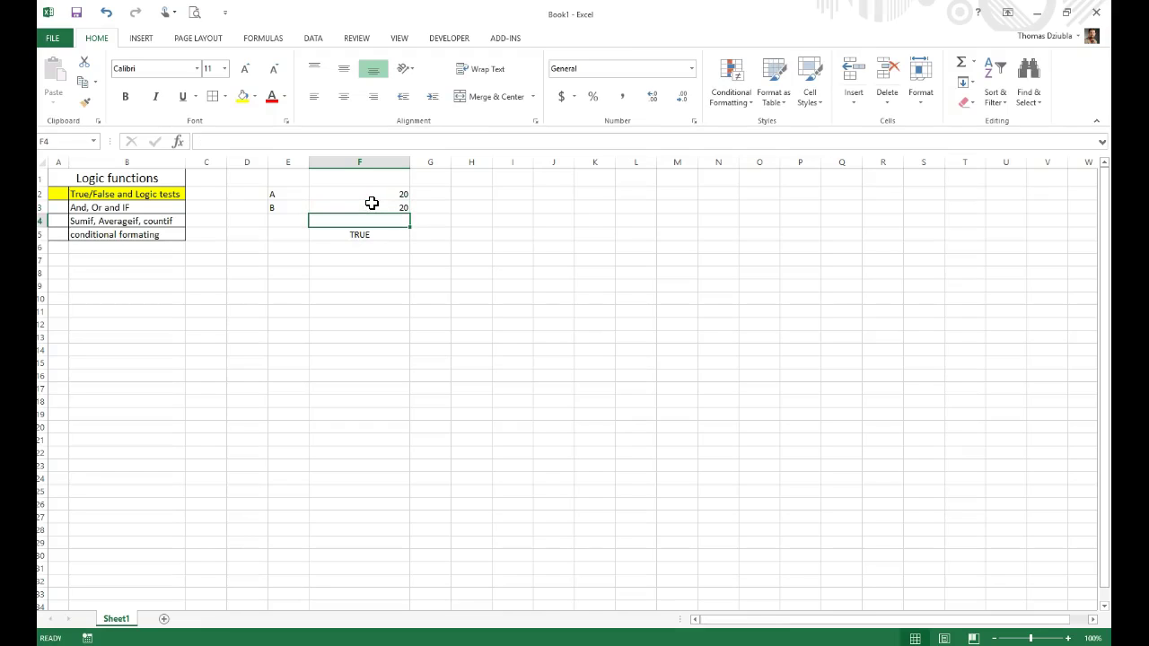
- Test the OR formula with B's value in F3 set to 0, then cleared, then set to 0 again
click(372, 203)
text(0)
key(Return)
click(372, 203)
key(Delete)
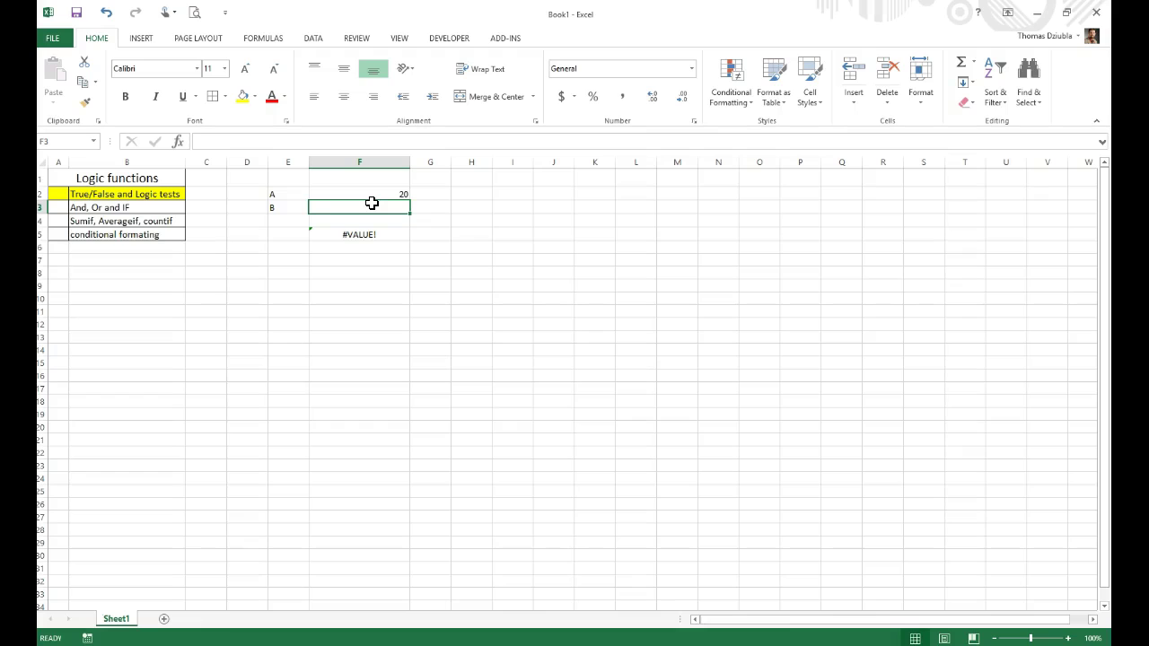
text(0)
key(Return)
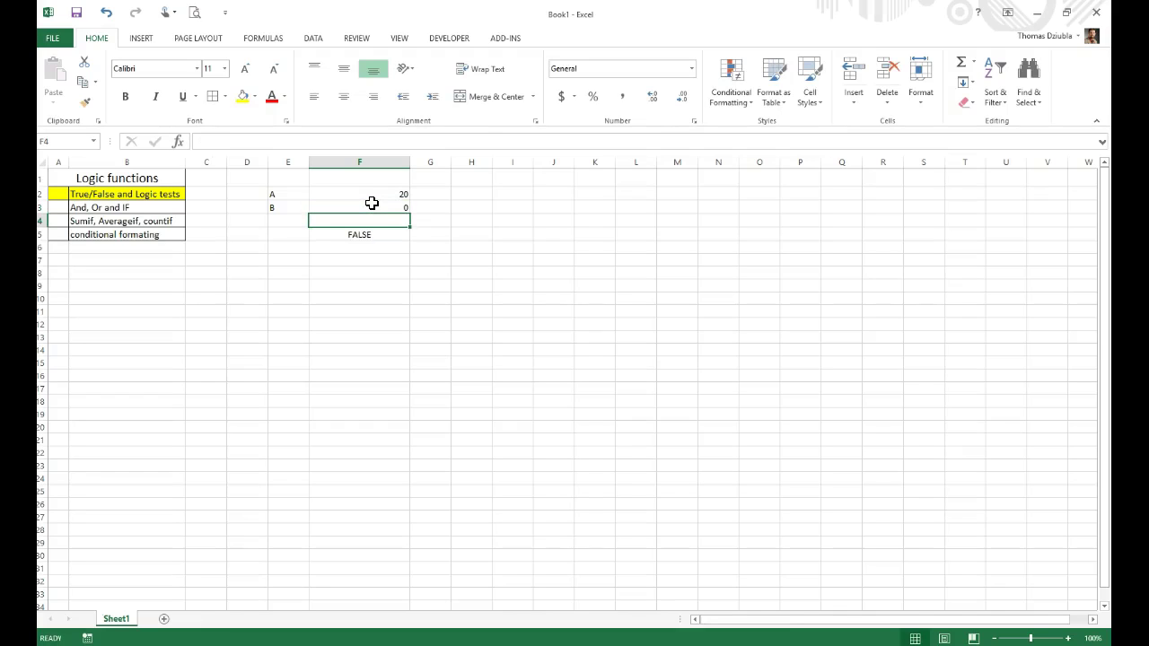
- Set B's value in F3 to 10 and check the result of the OR formula in F5
click(383, 235)
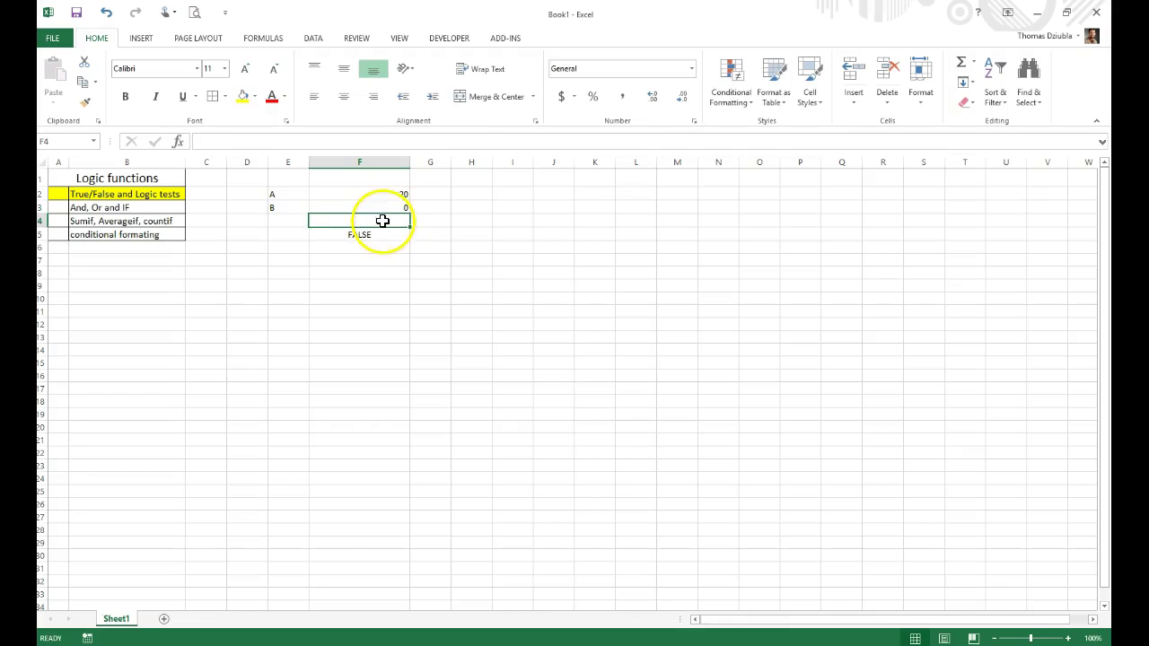
click(385, 209)
text(0)
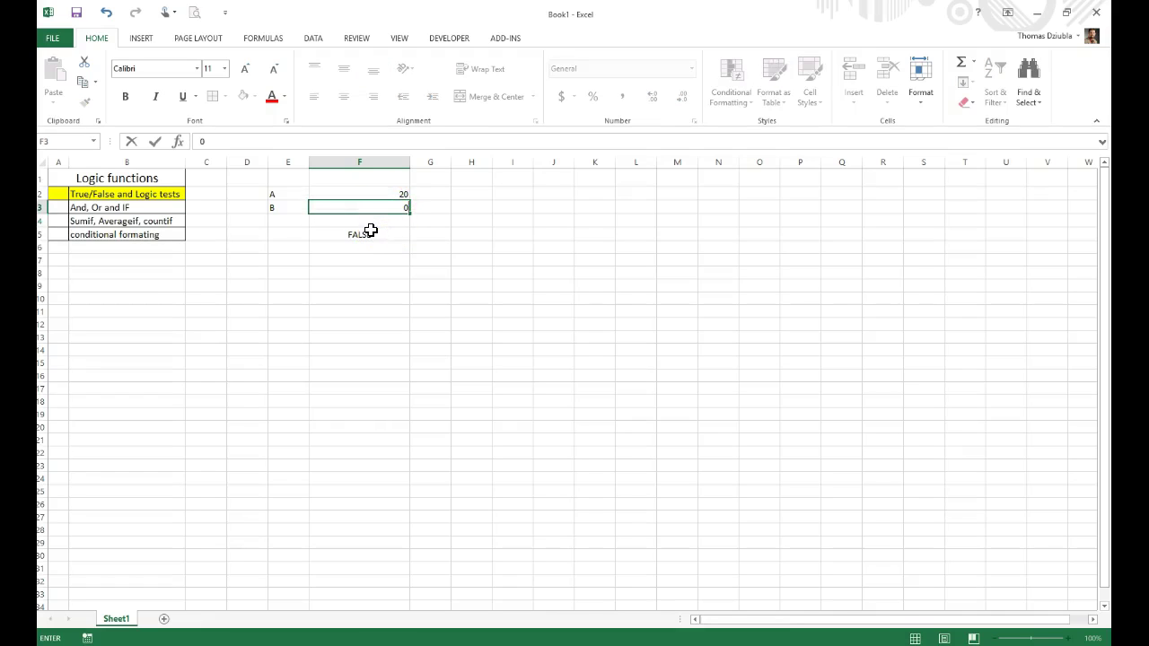
key(Return)
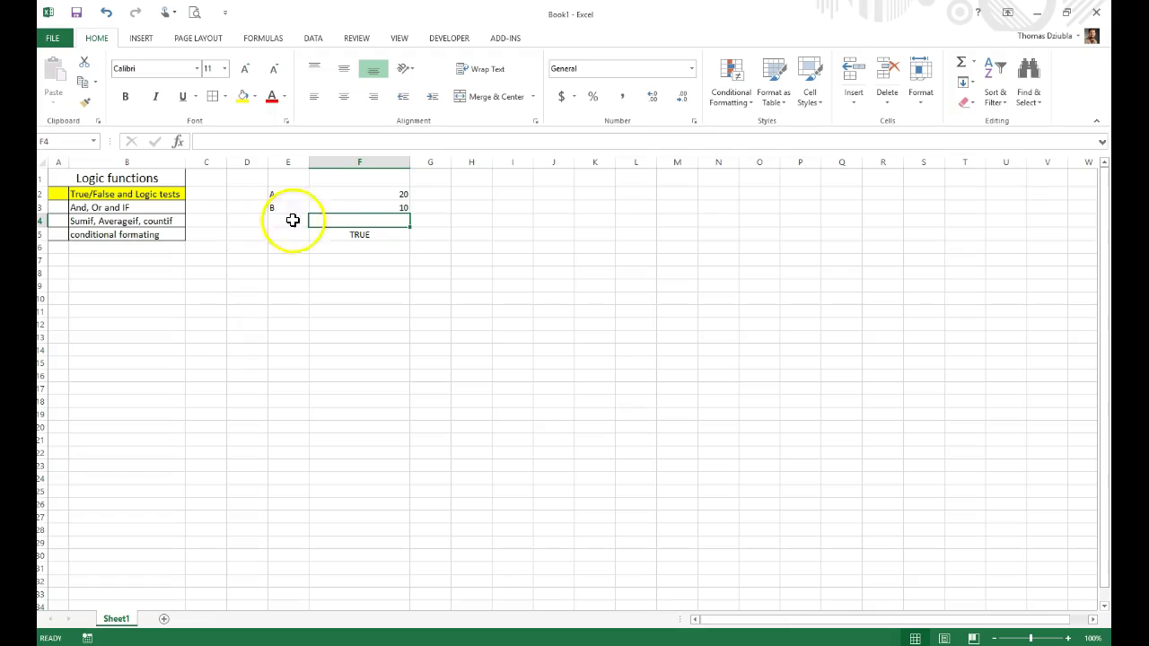
click(378, 232)
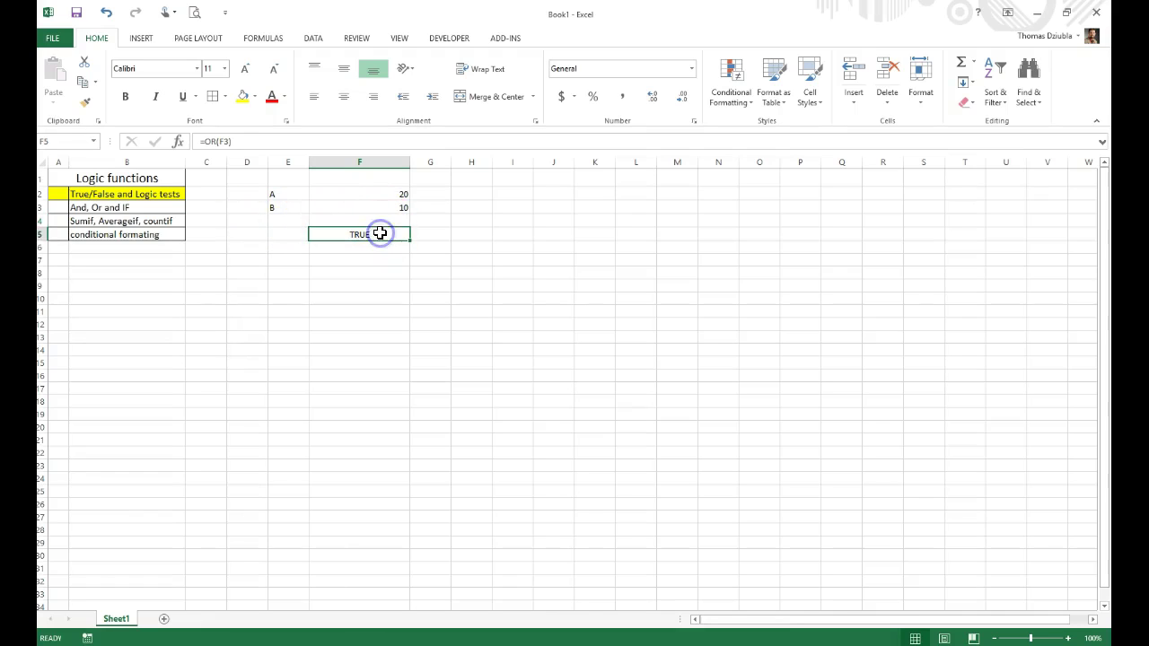
- Fill the And, Or and IF topic row, cells A3 and B3, with yellow
click(160, 206)
click(249, 97)
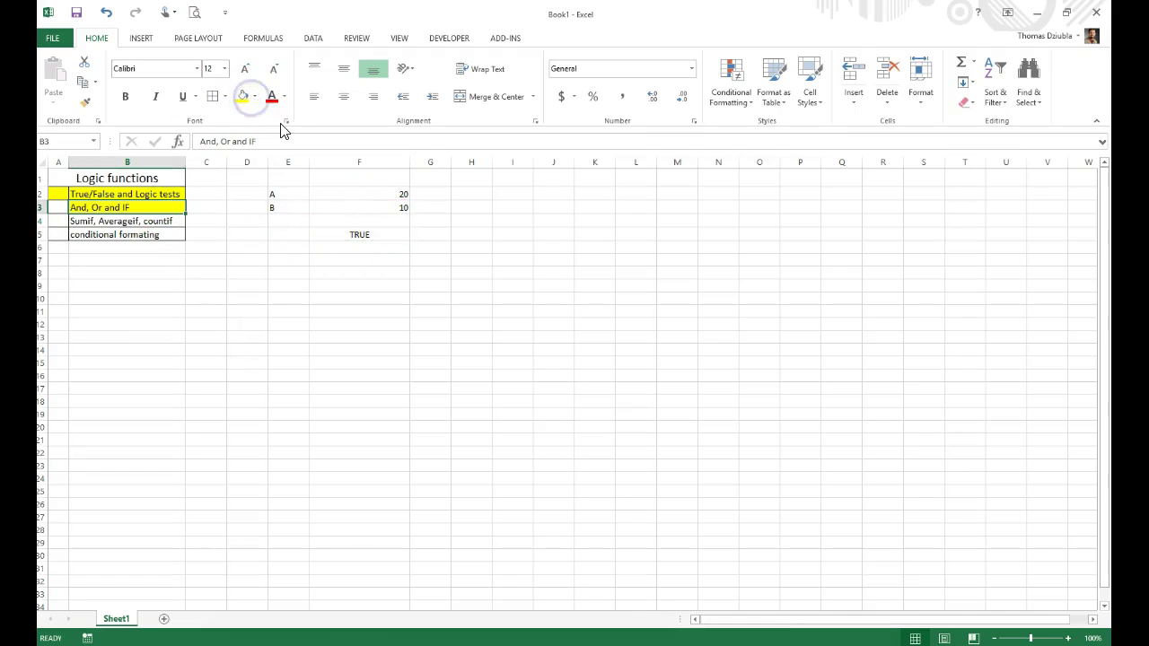
click(57, 208)
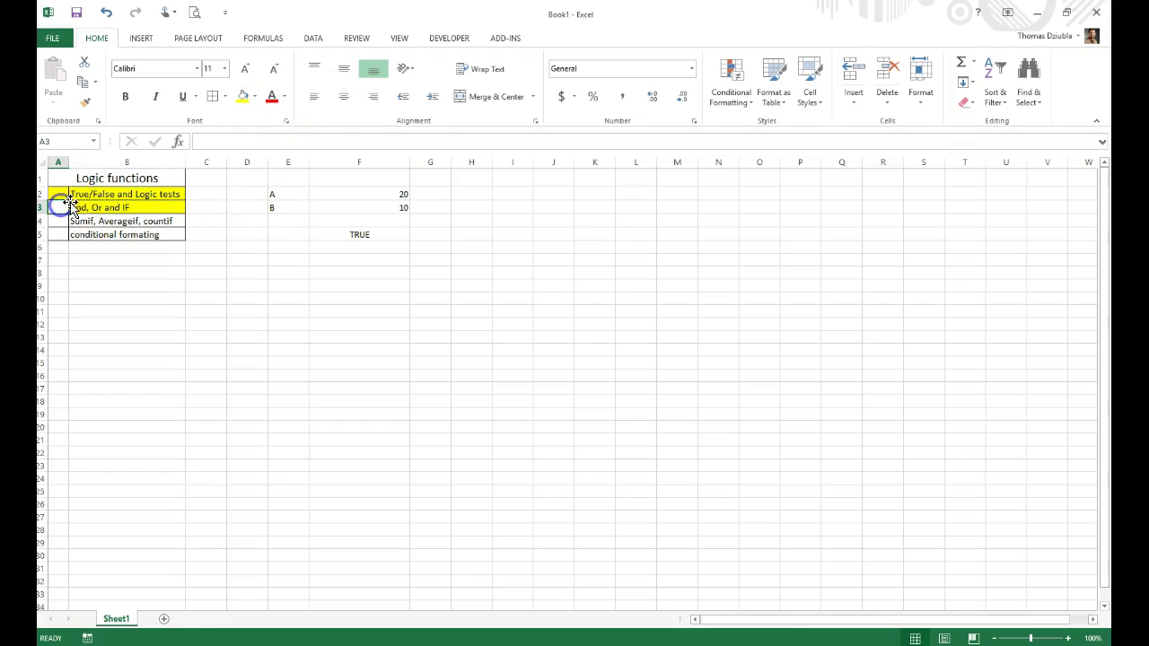
right_click(246, 97)
key(Escape)
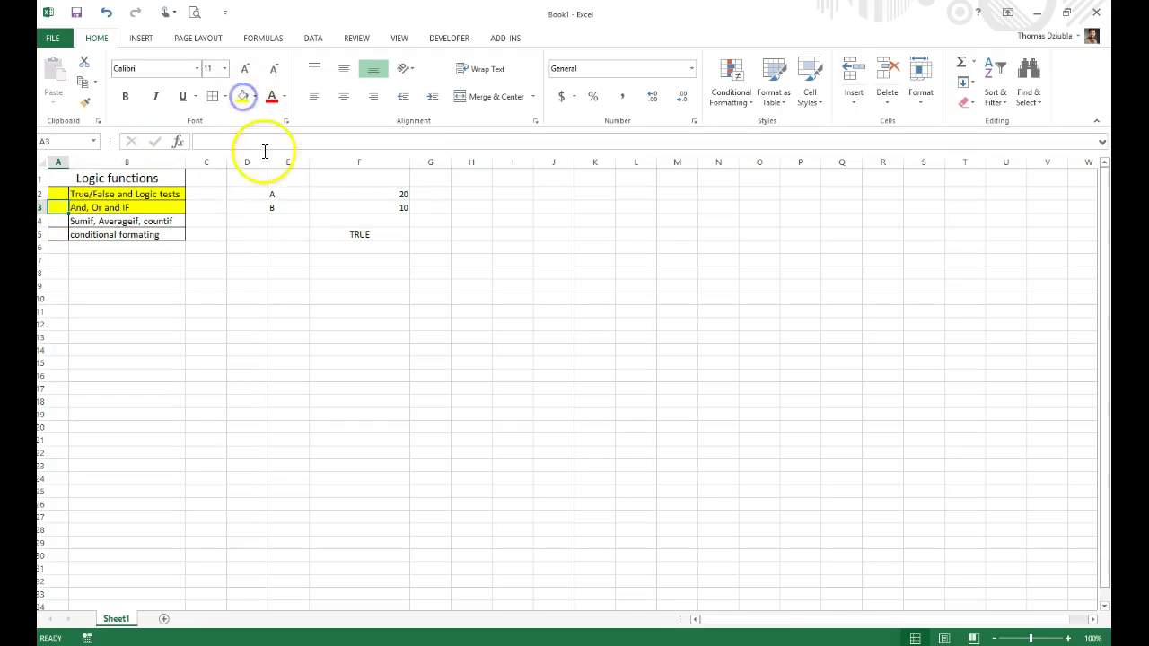
- Clear the A and B example and its OR formula from E2:F5
click(379, 224)
drag(386, 235, 289, 198)
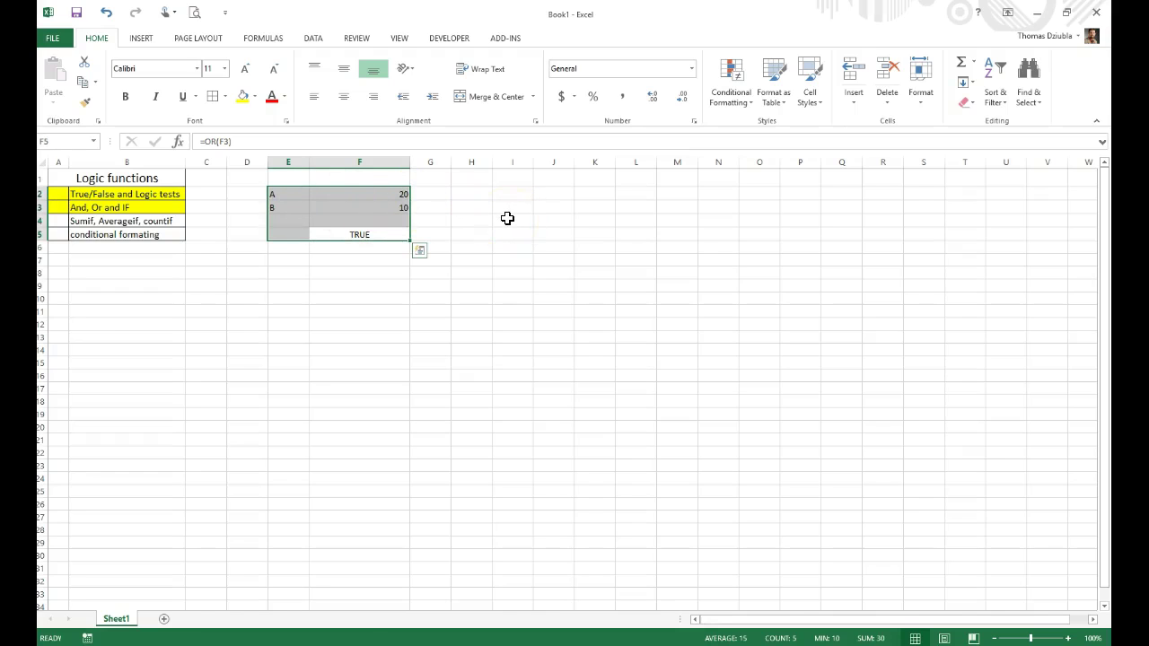
key(Delete)
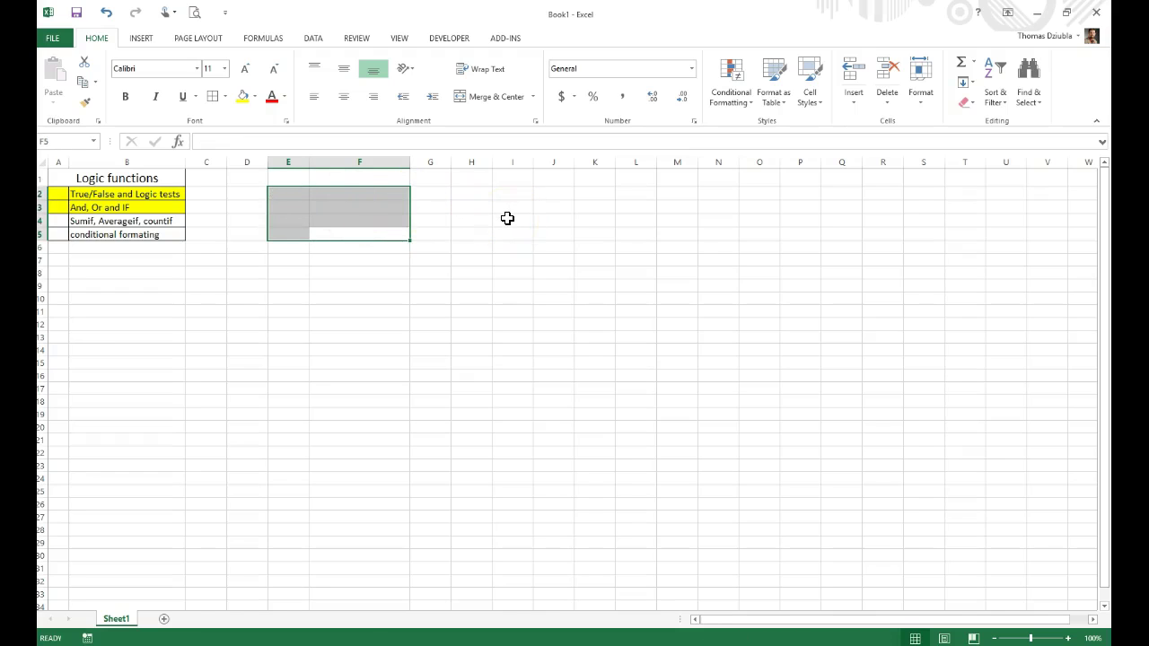
click(116, 220)
click(77, 231)
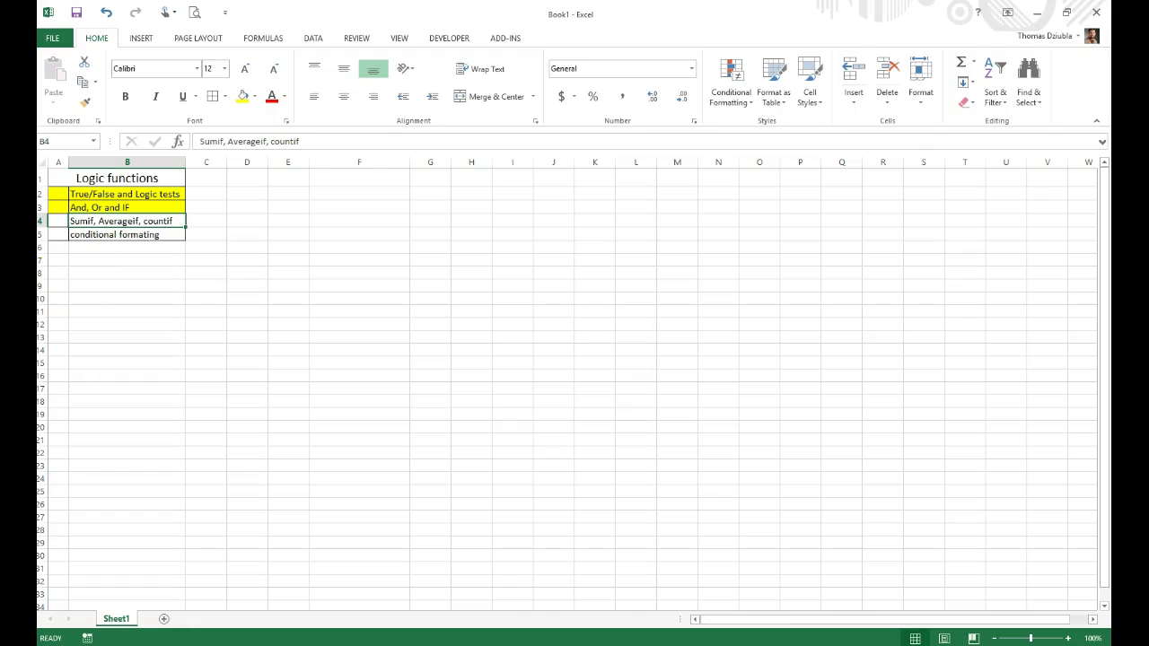
- Enter the header Name in F3 and list the first four student names below it in F4:F7
click(330, 209)
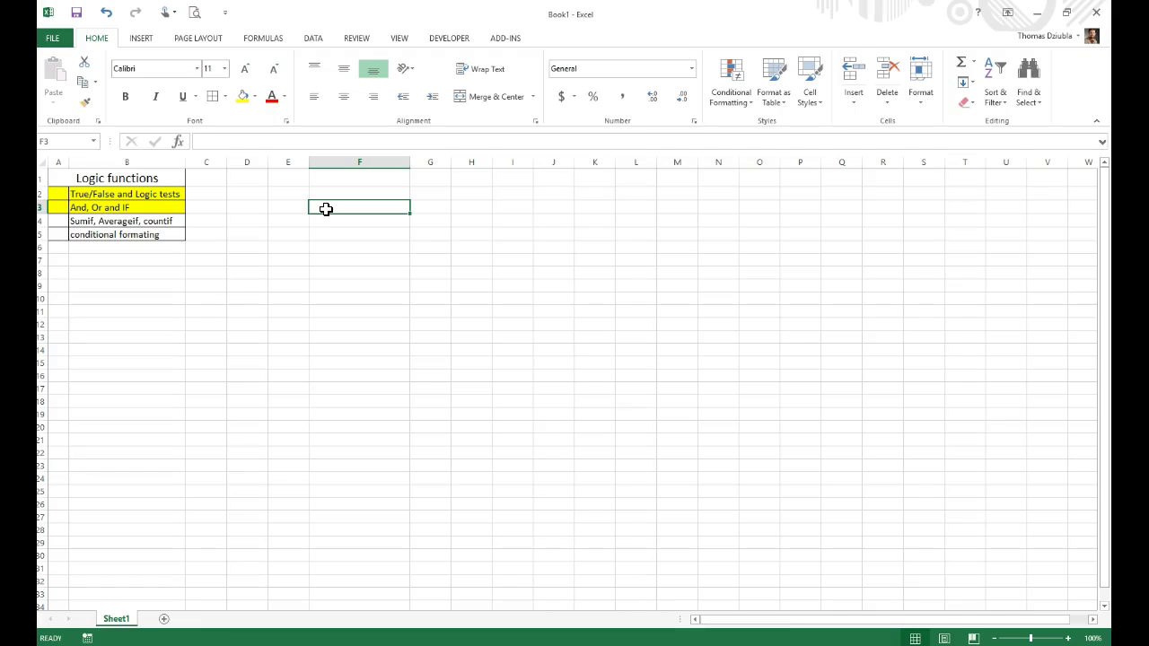
text(Name)
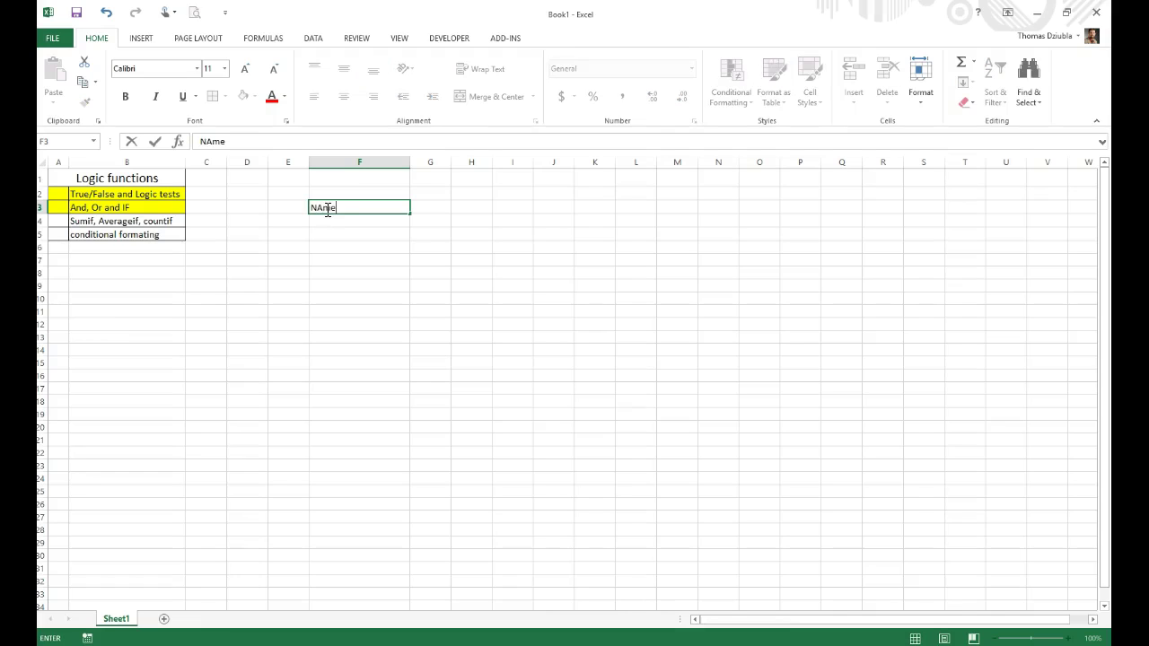
key(Tab)
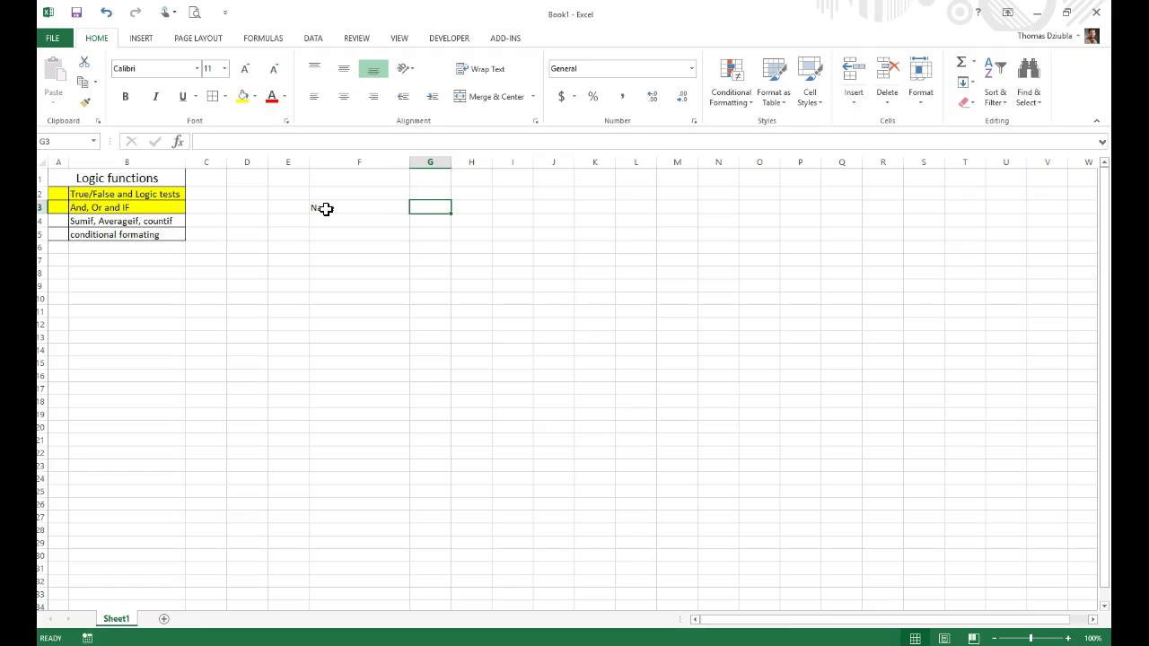
key(Return)
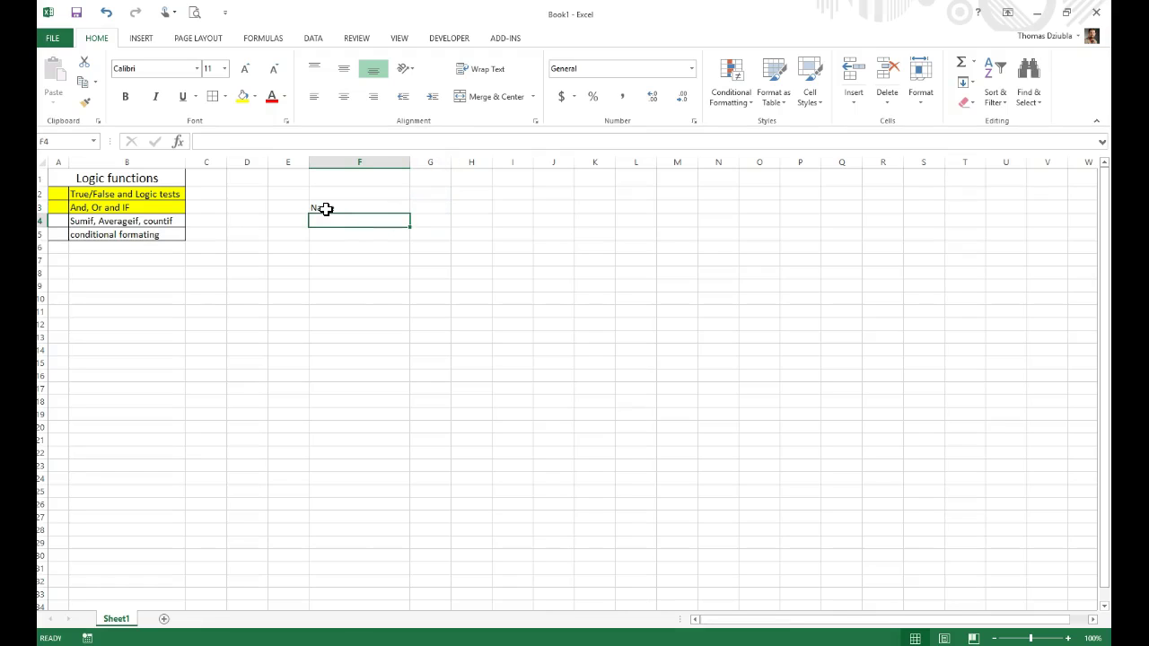
text(Sid)
key(Return)
text(Nancy)
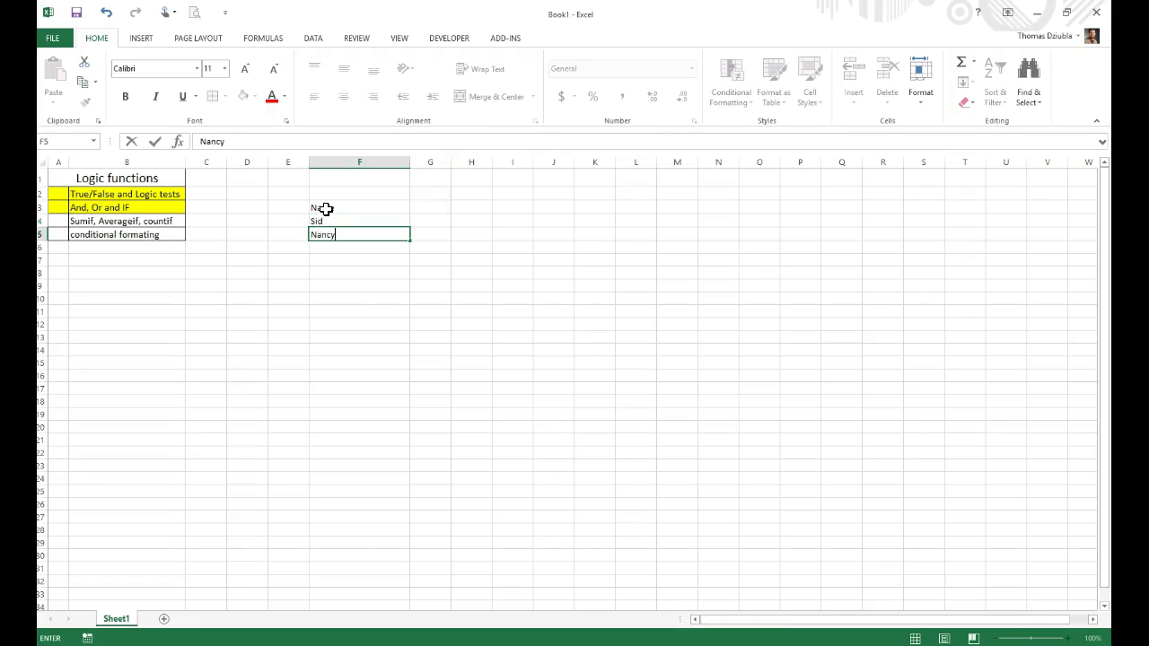
key(Return)
text(MArivn)
key(Return)
text(Marti)
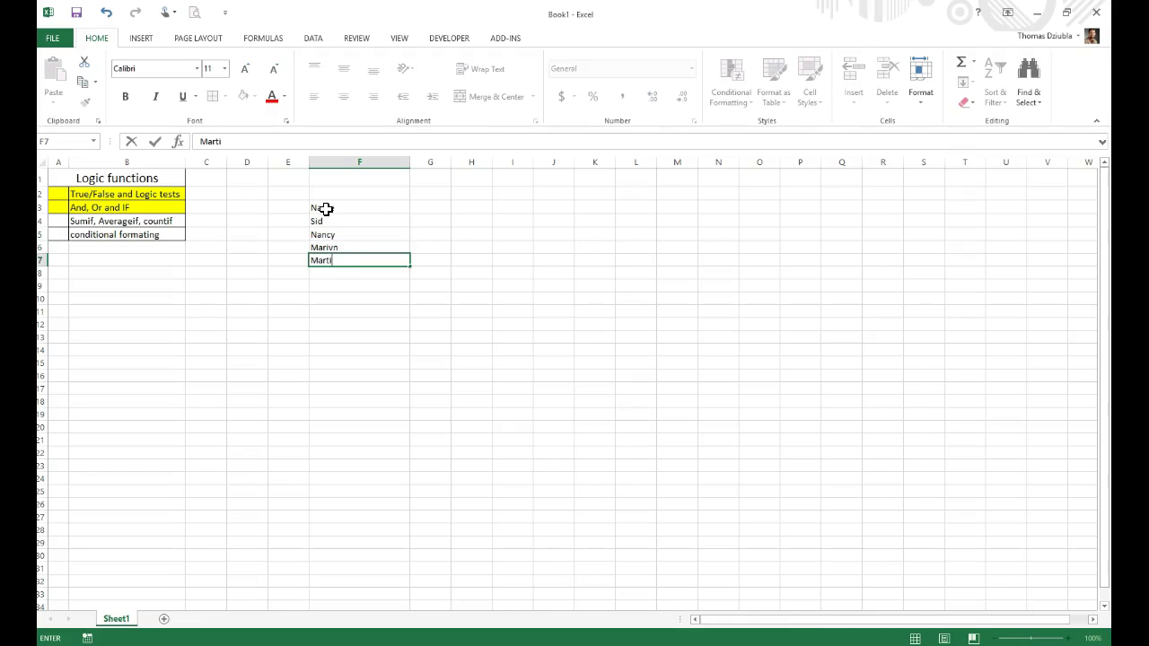
text(an)
key(Return)
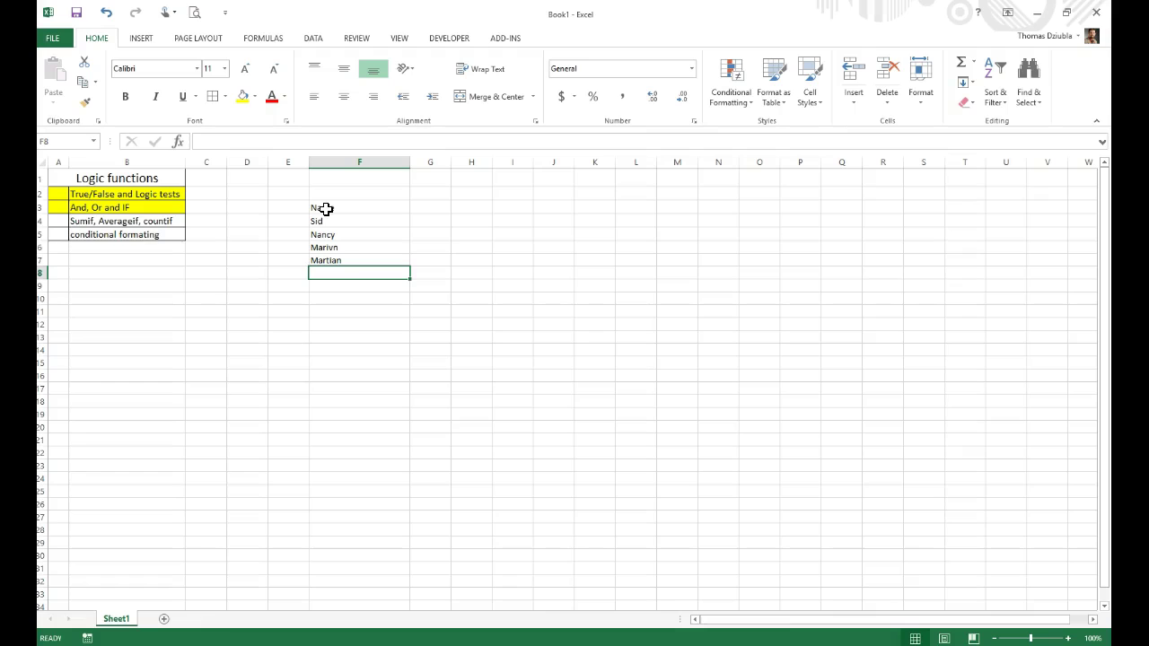
- Continue the name list with five more student names in F8:F12
text(Steve)
key(Return)
text(Luke)
key(Return)
text(Mikey)
key(Return)
text(Bingo)
key(Return)
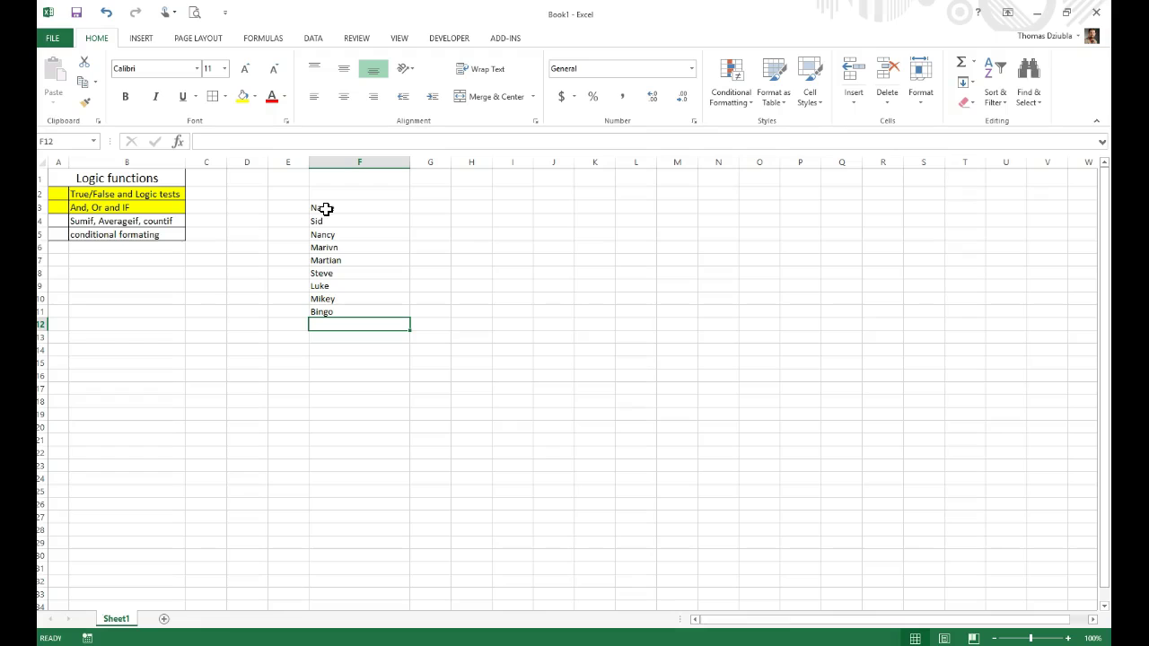
text(Hilbert)
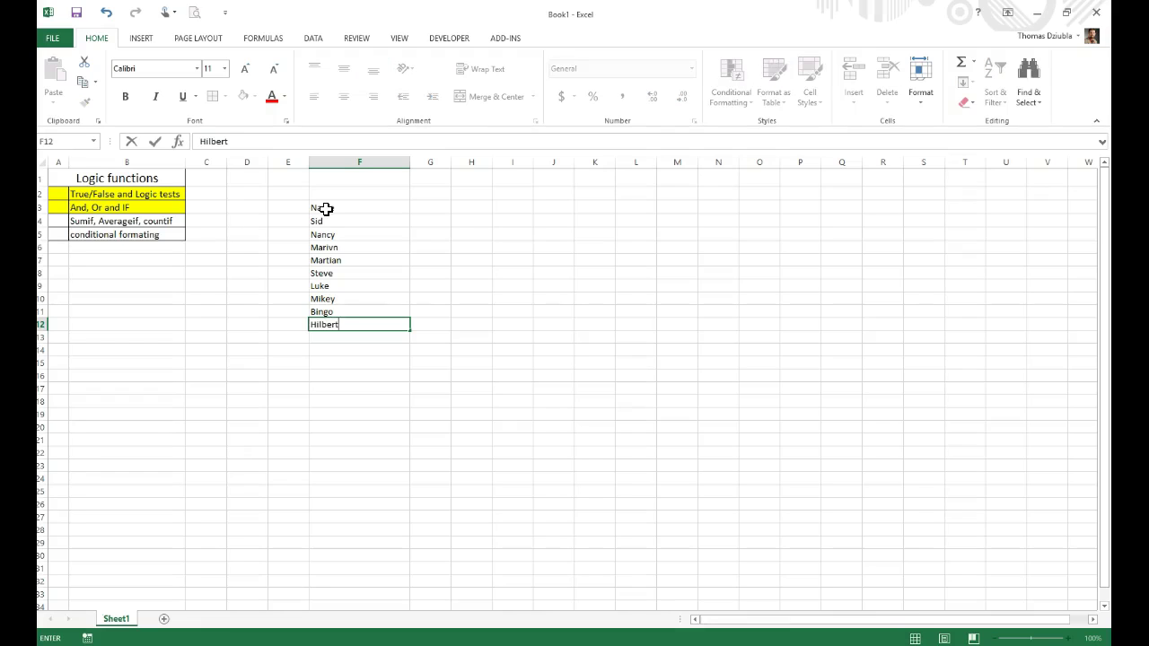
key(Return)
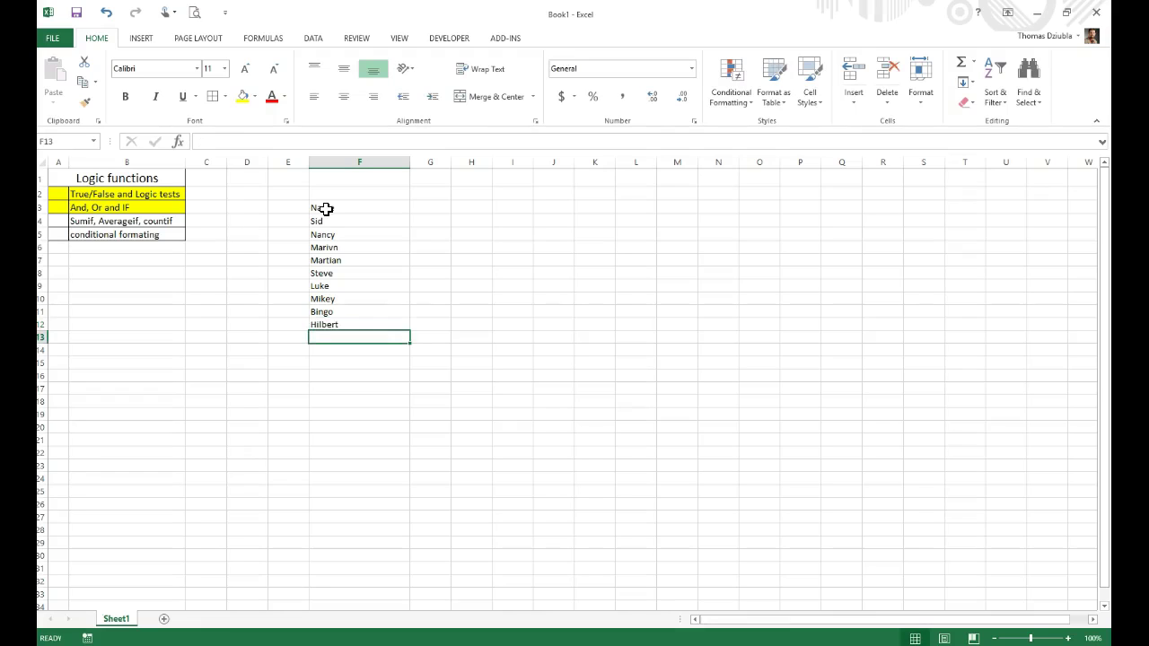
- Complete the name list with two more student names in F13:F14
key(Right)
key(Up)
key(Up)
key(Left)
key(Left)
key(Down)
key(Right)
text(Rick)
key(Return)
text(Morty)
key(Return)
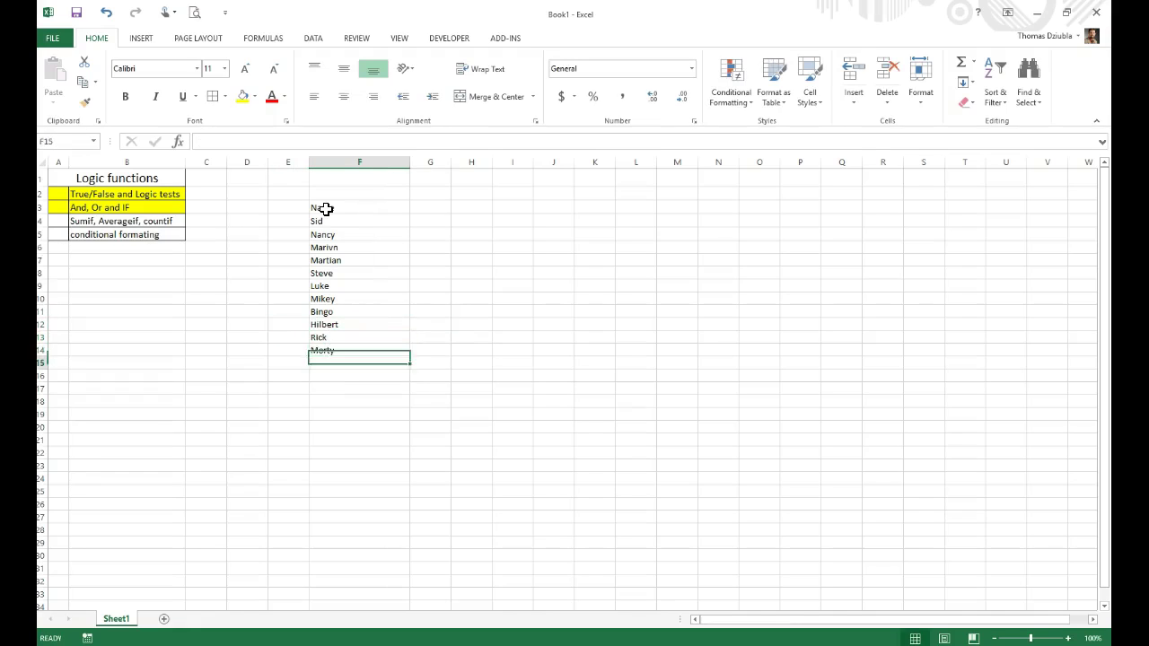
- Make the Name header in F3 bold
key(Right)
key(Up)
key(Up)
key(Up)
key(Up)
key(Up)
key(Up)
key(Up)
key(Up)
key(Up)
key(Up)
key(Up)
key(Up)
key(Left)
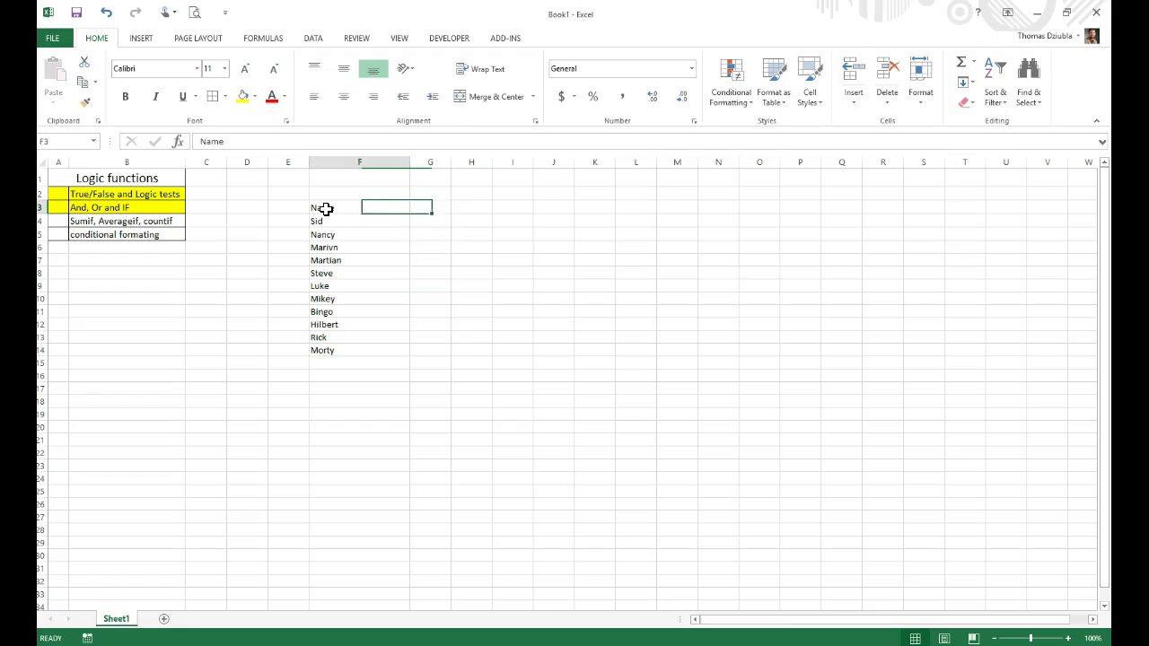
key(ctrl+b)
- Enter the header section in G3, next to the Name header
key(Right)
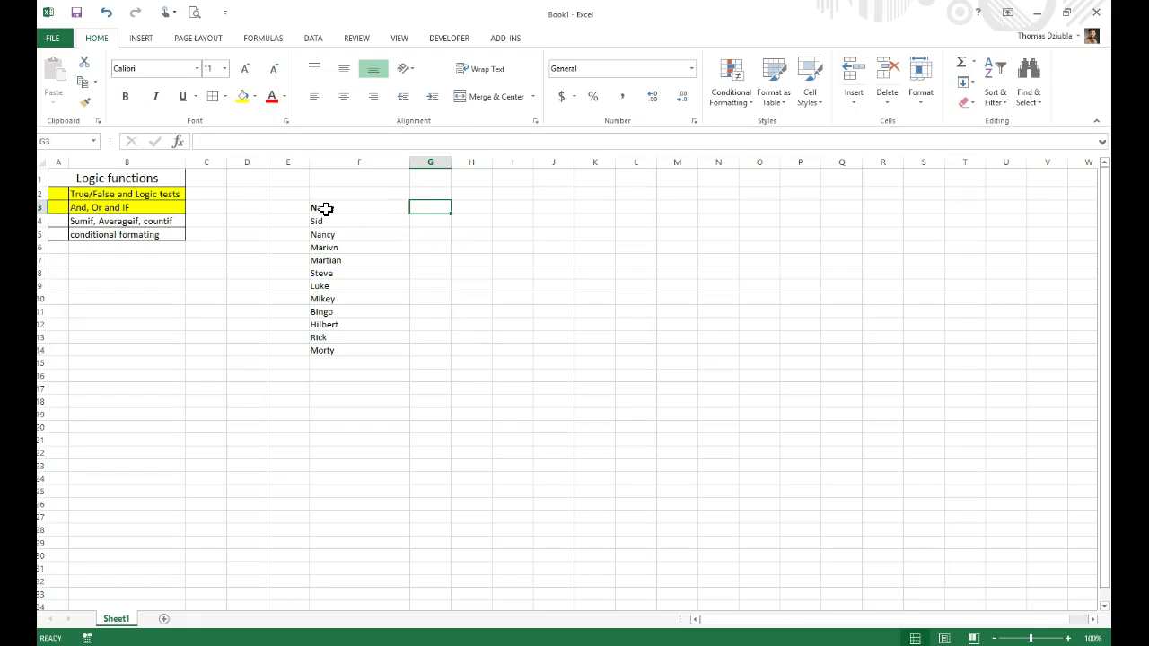
text(section1)
key(Return)
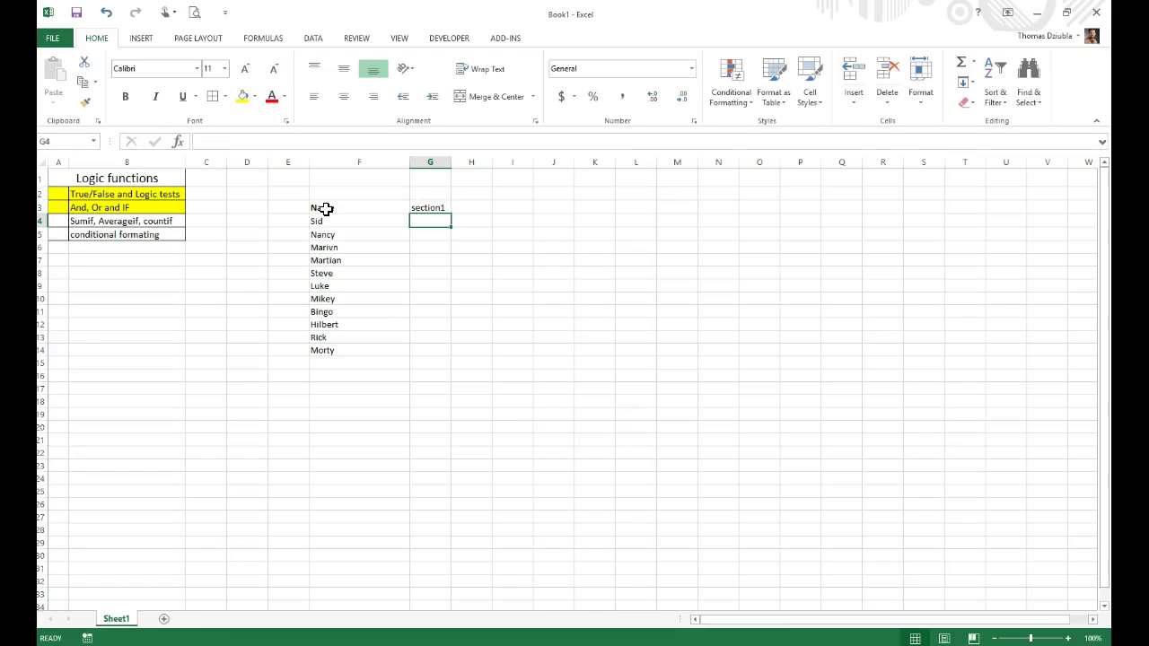
key(Up)
text(section)
key(Return)
- Enter the section numbers 1, 2, 1, 1, 2, 2, 1, 1, 2, 1, 2 in G4:G14
text(1)
key(Return)
text(2)
key(Return)
text(1)
key(Return)
text(1)
key(Return)
text(2)
key(Return)
text(2)
key(Return)
text(1)
key(Return)
text(1)
key(Return)
text(2)
key(Return)
text(1)
key(Return)
text(2)
key(Return)
- Correct the misspelled student name in F6
click(329, 248)
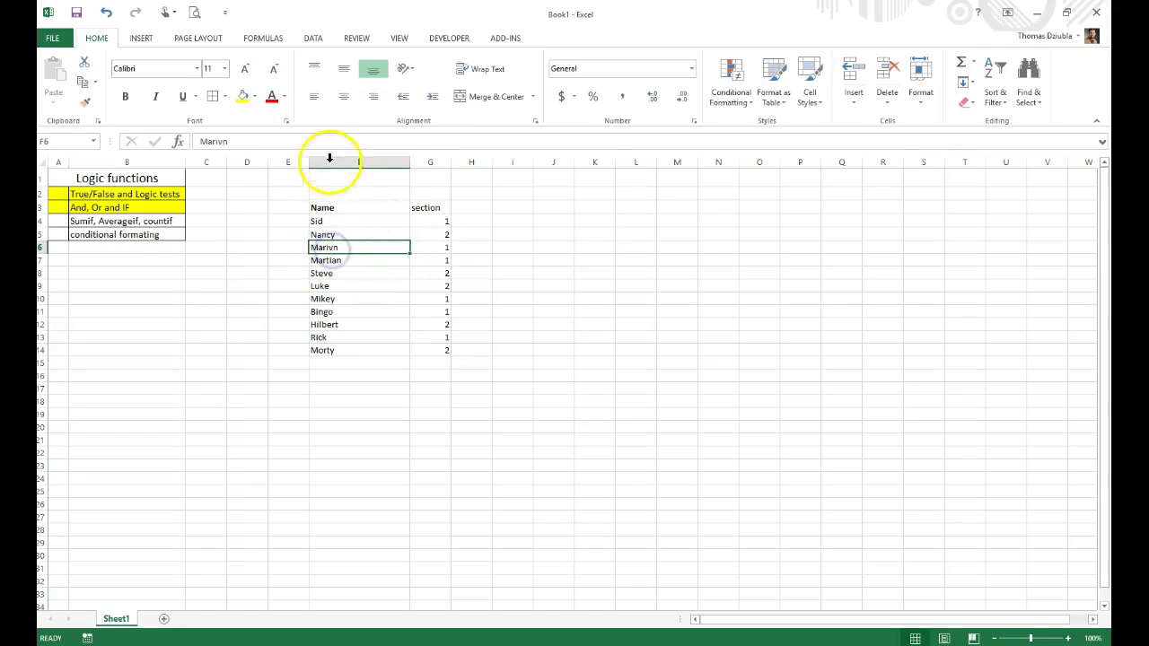
click(213, 140)
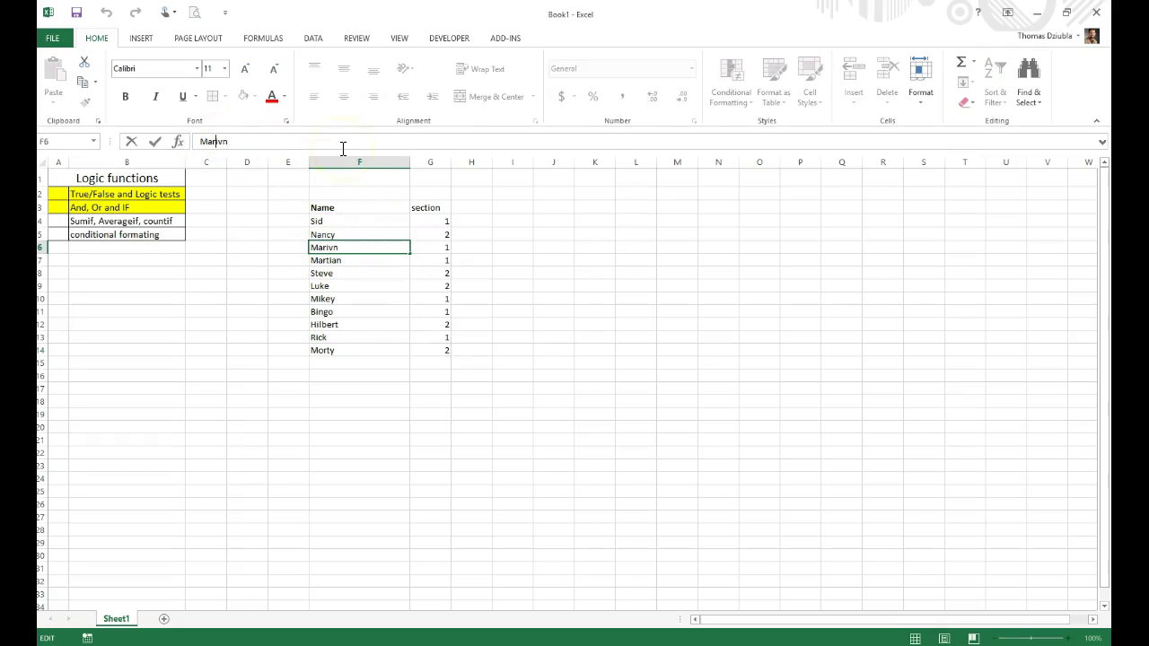
key(Delete)
text(vi)
key(Delete)
key(Return)
- Enter the header Grade Exam 1 in H3, next to the section header
key(Right)
key(Right)
key(Up)
key(Up)
key(Up)
key(Up)
text(Gra)
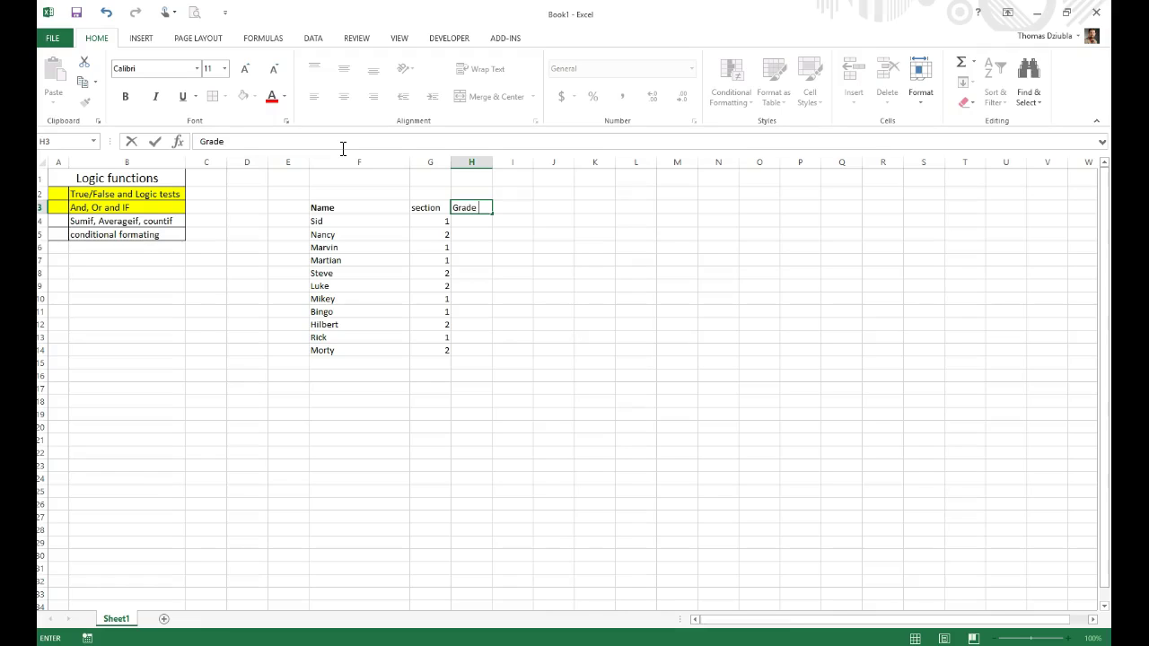
text(de Exam 1)
key(Return)
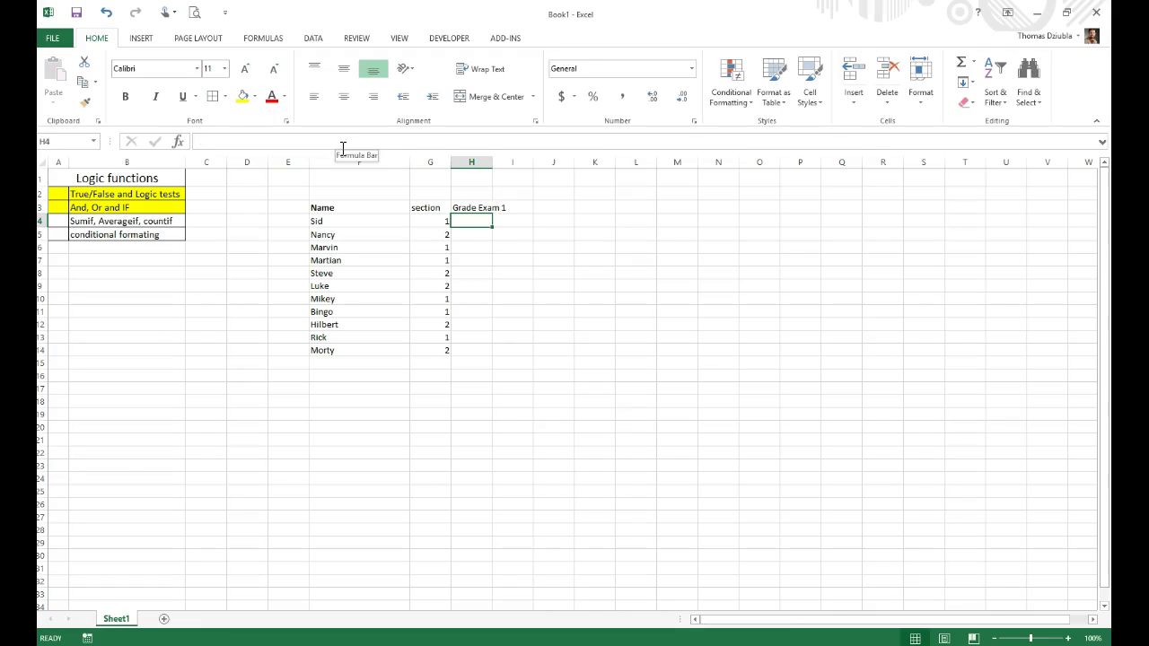
- Enter the exam grades 42, 78, 12, 88, 67, 99, 98, 100, 12 in H4:H12
text(42)
key(Return)
text(57)
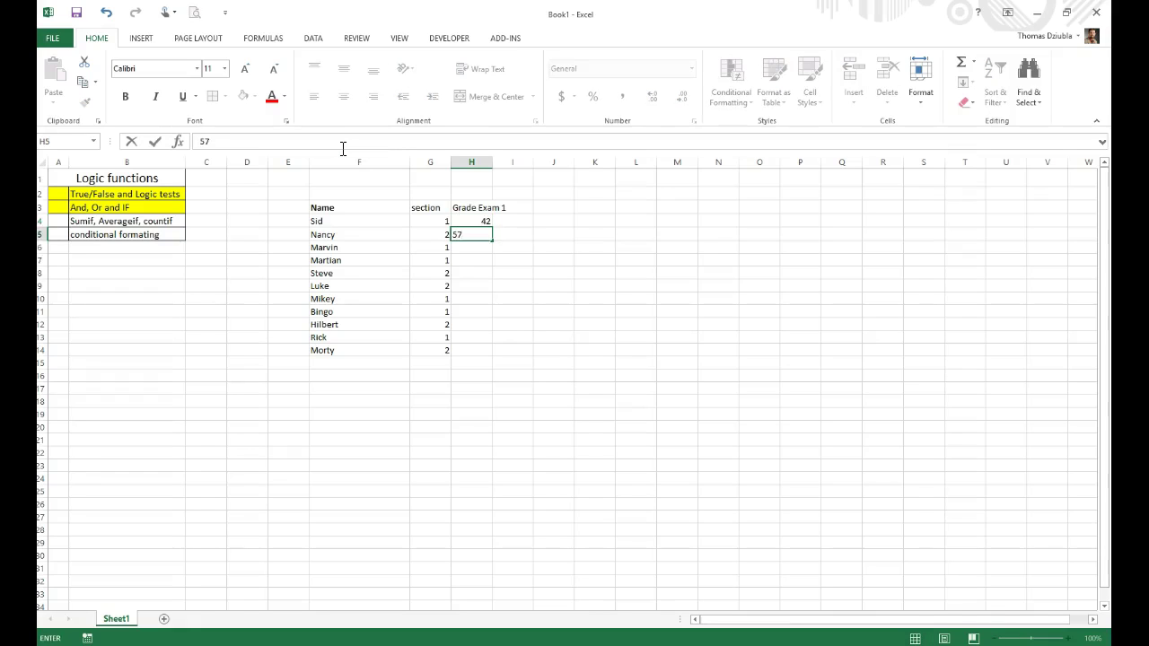
key(Return)
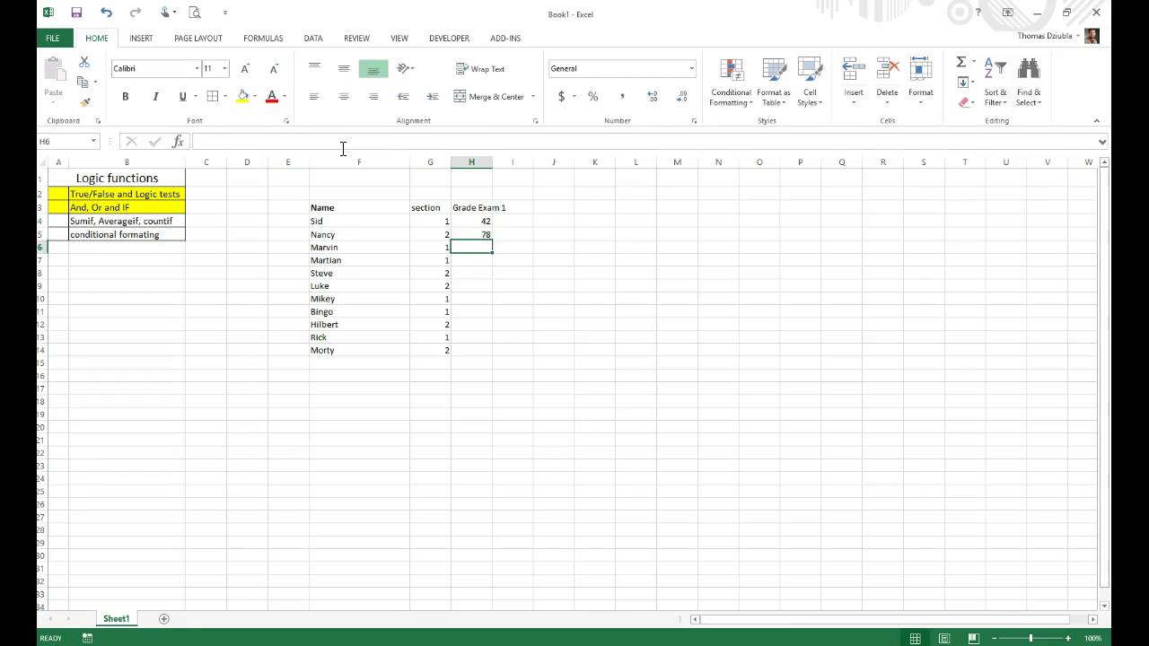
text(12)
key(Return)
text(88)
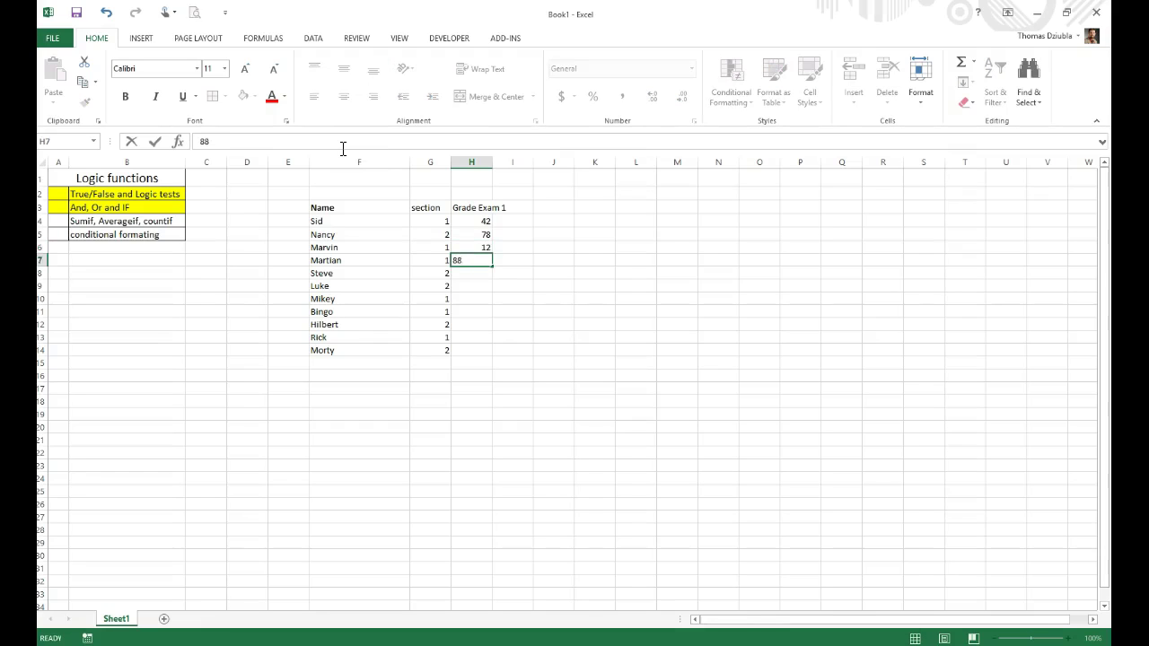
key(Return)
text(67)
key(Return)
text(99)
key(Return)
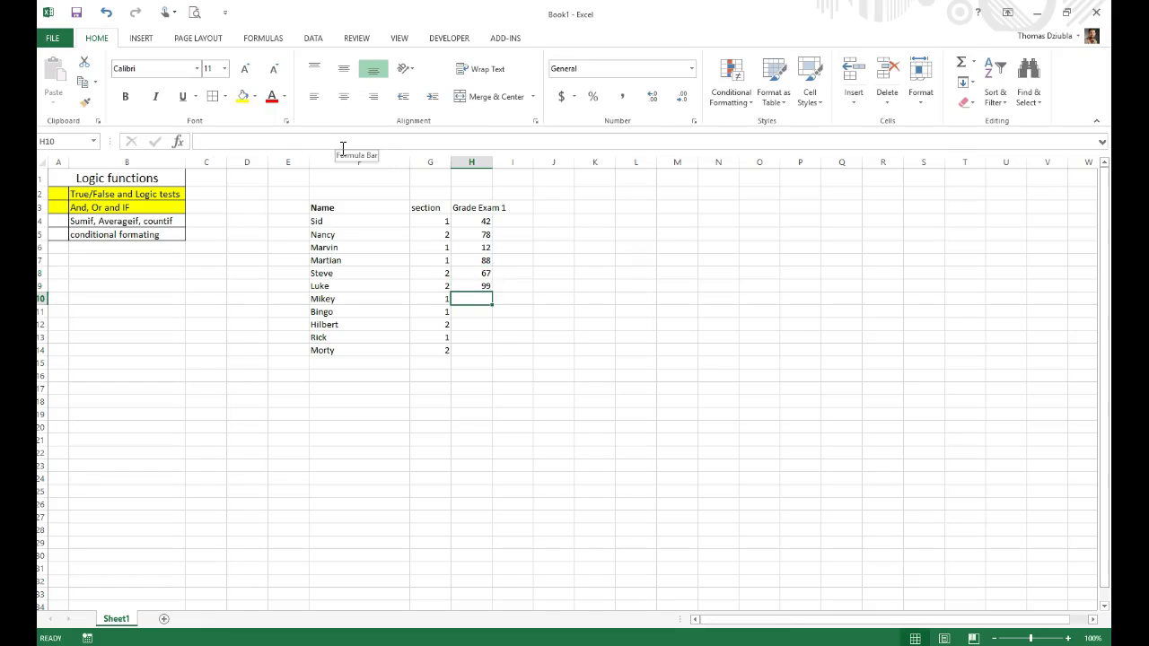
text(98)
key(Return)
text(100)
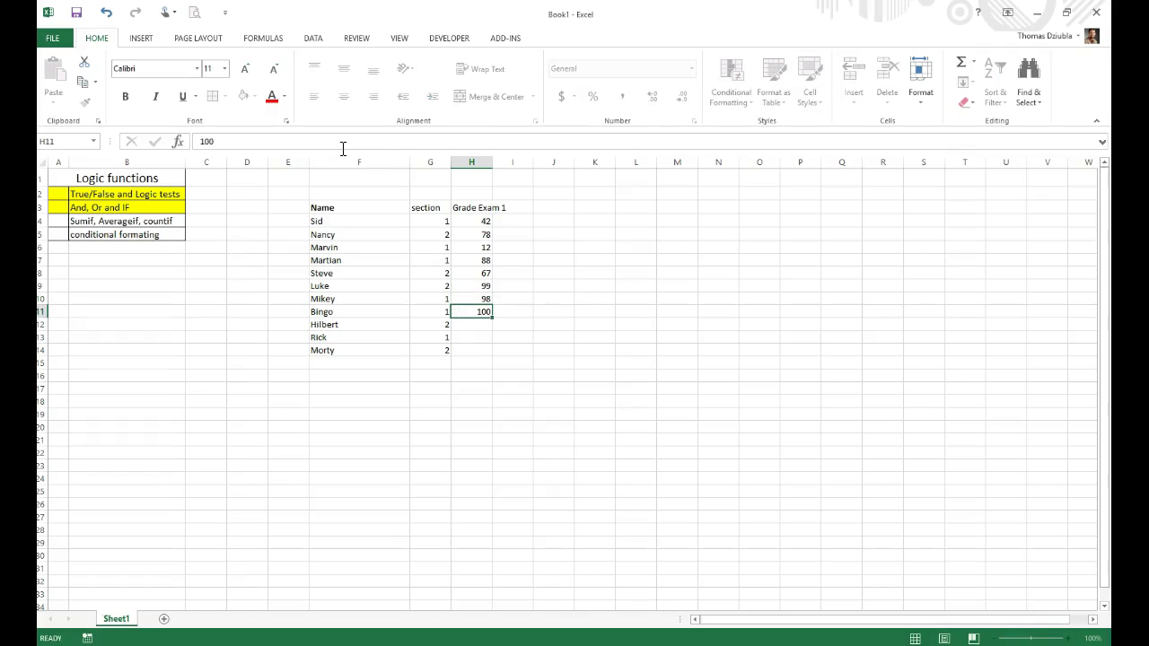
key(Return)
text(12)
key(Return)
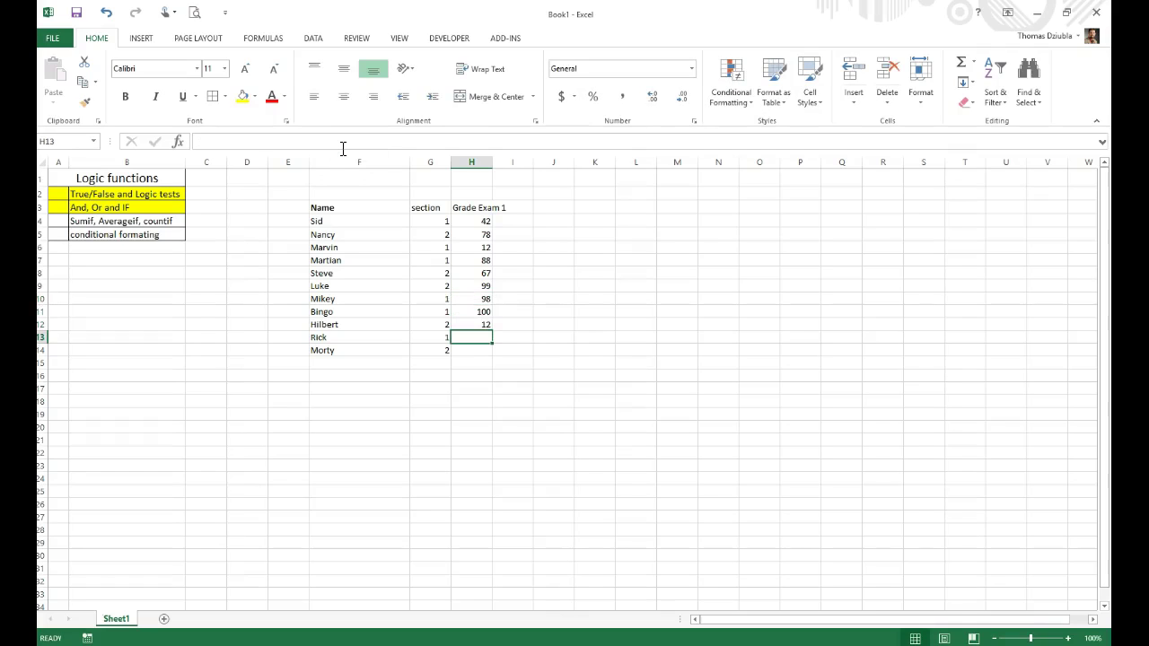
- Enter the last two grades, 0 in H13 and 45 in H14, and fit column H to its contents
text(55)
key(Return)
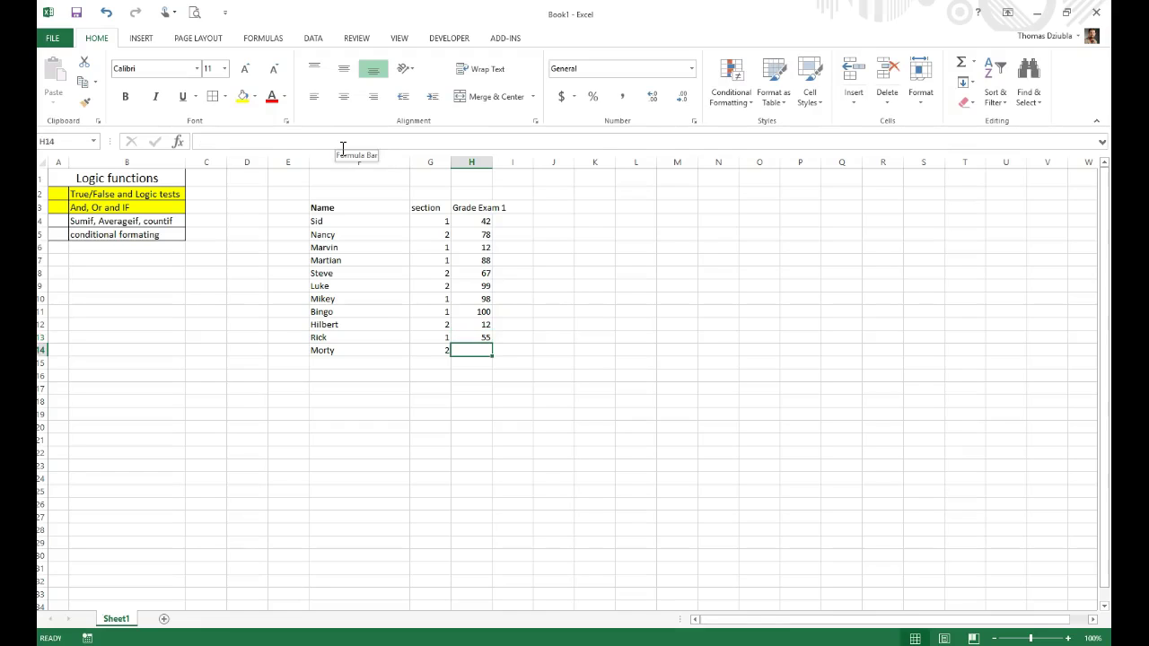
text(1)
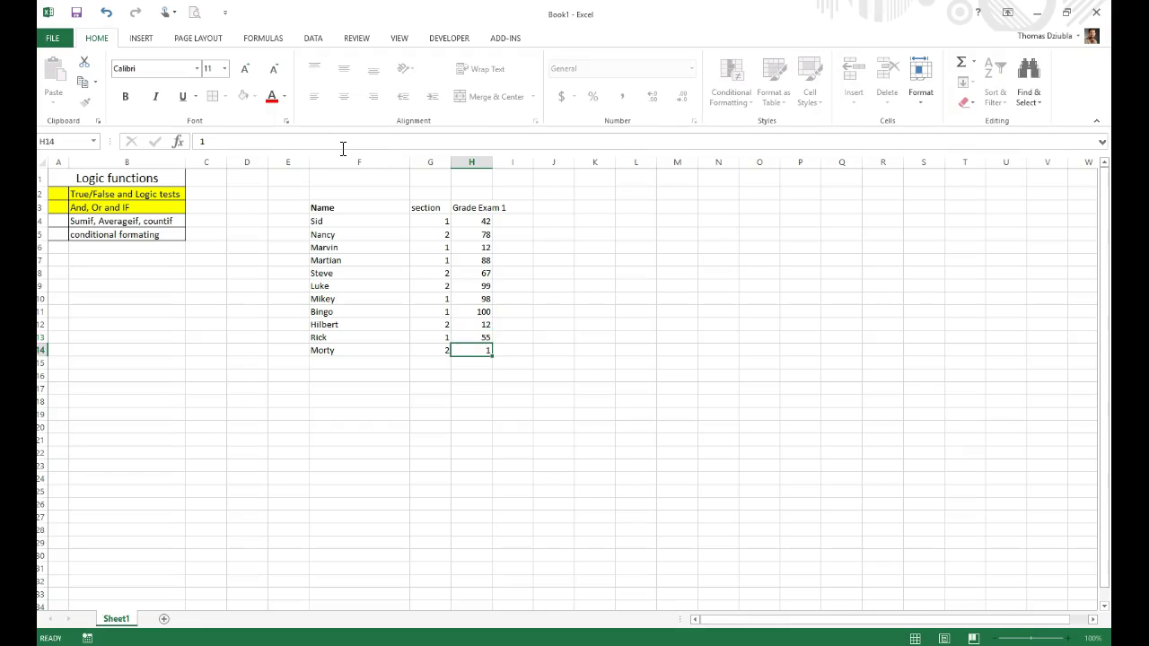
key(Up)
text(1)
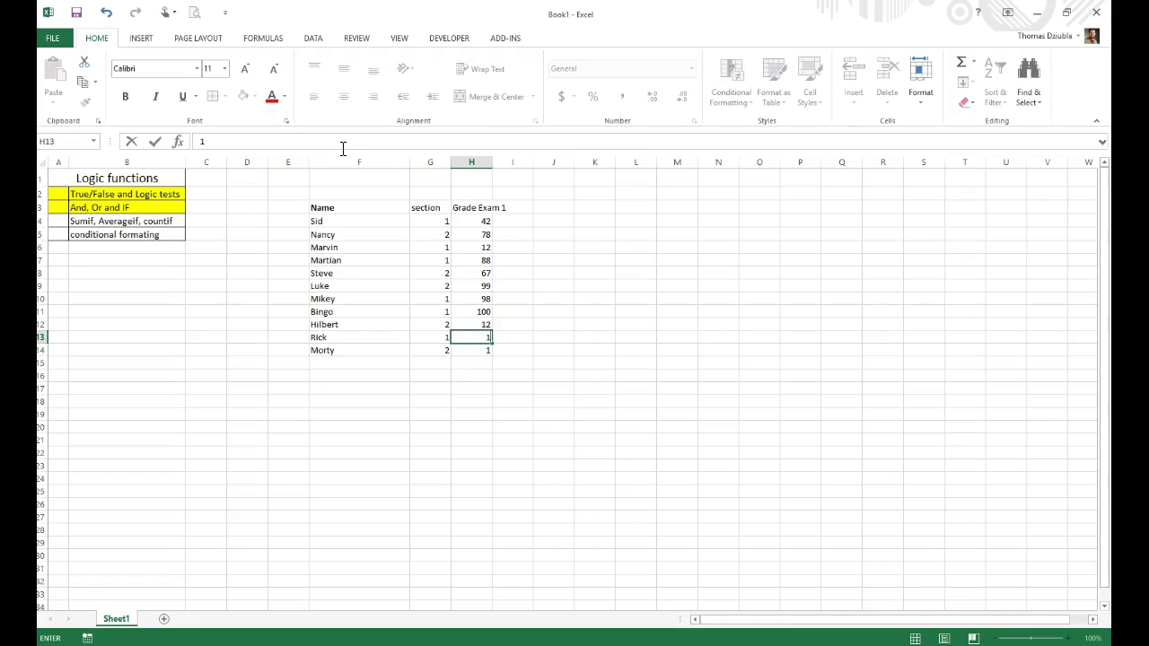
text(000)
key(Return)
text(.)
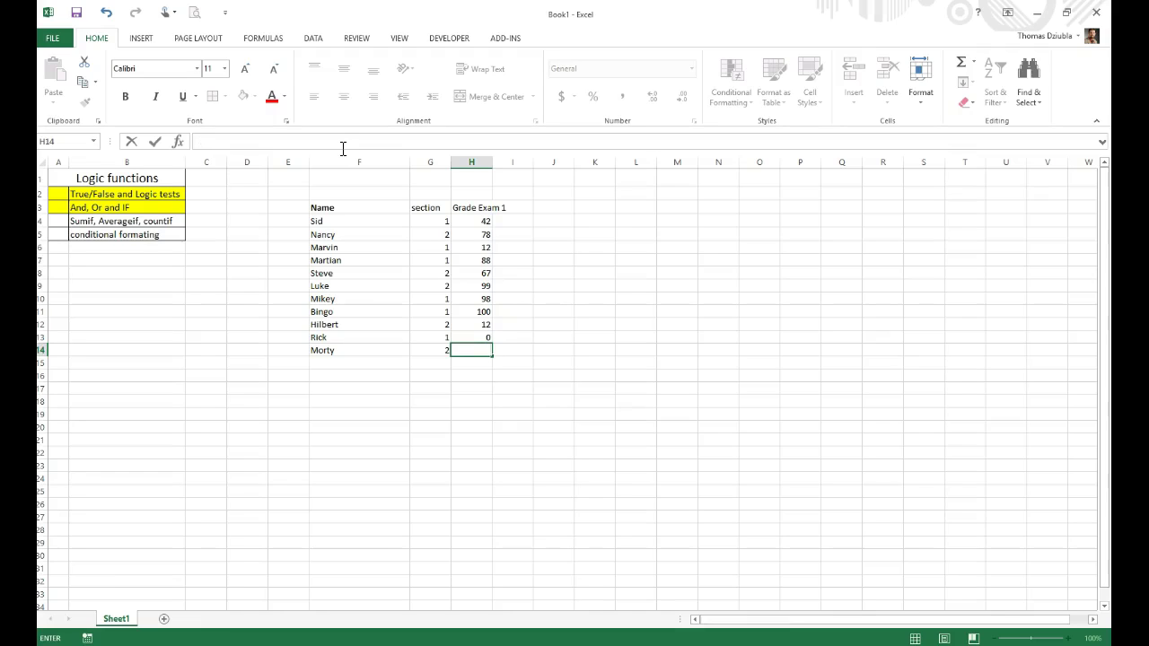
text(5)
key(Return)
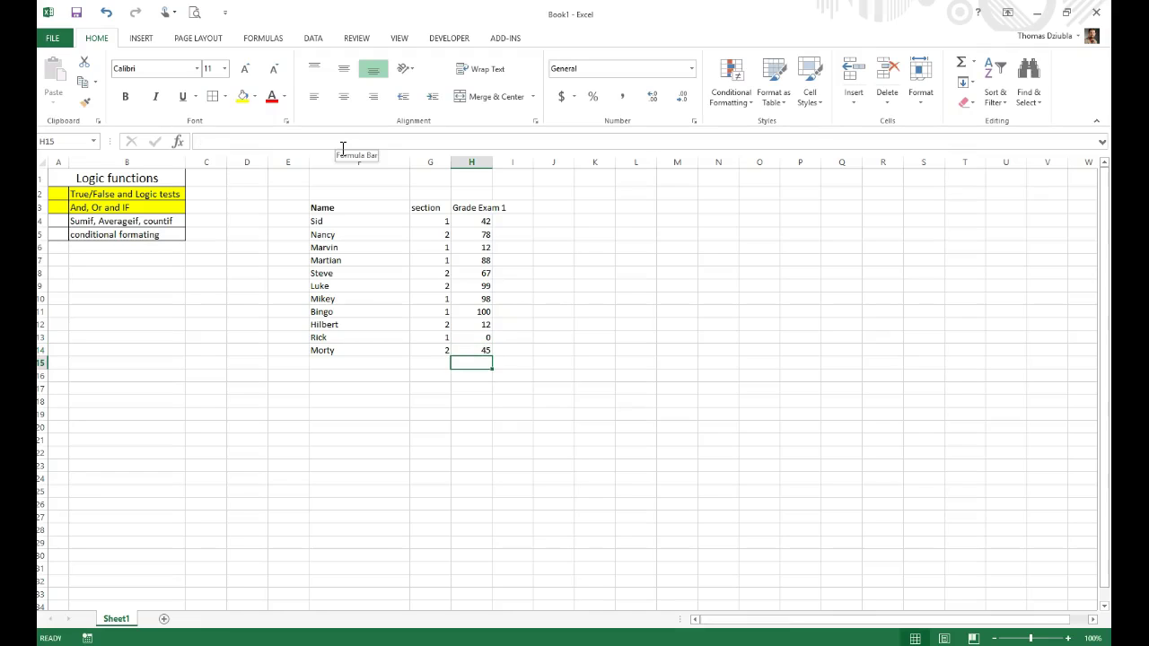
double_click(493, 163)
- Enter the label Average in F16 and the section number 1 in G16, below the grade table
click(418, 377)
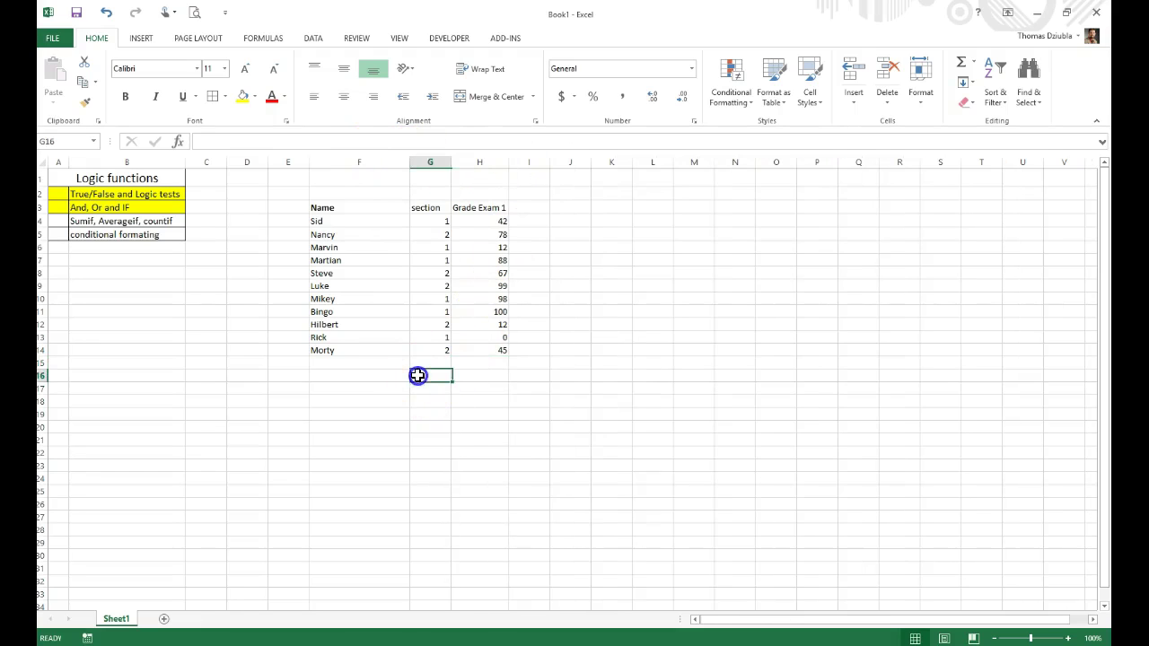
click(361, 375)
text(Averag)
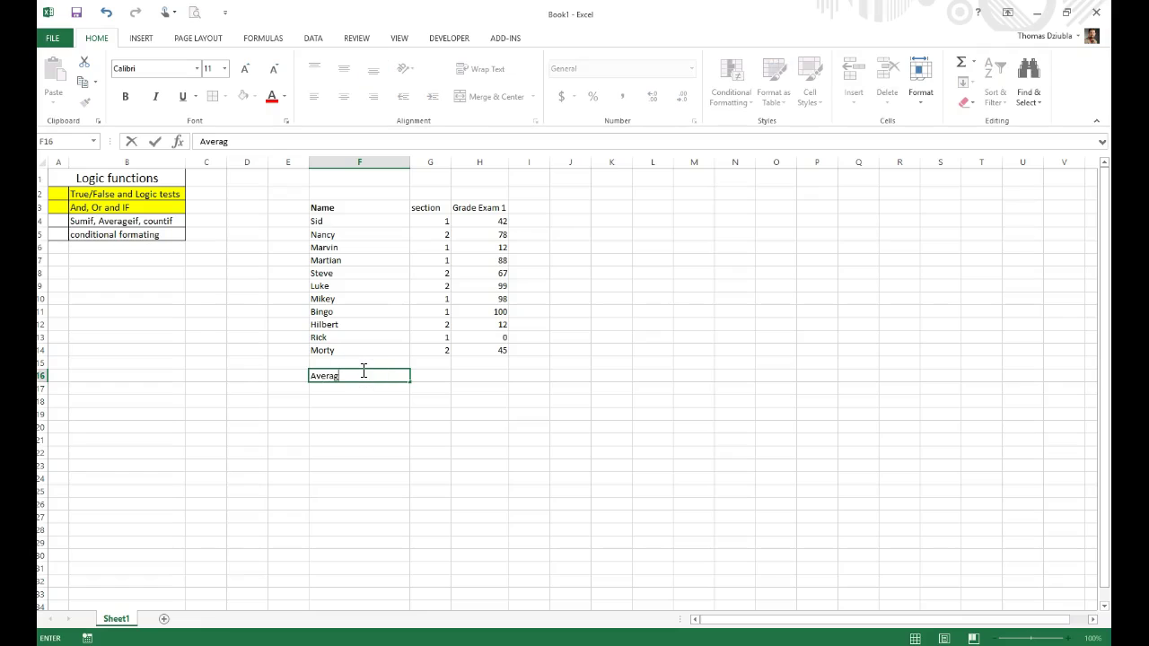
text(e)
key(Tab)
text(1)
key(Down)
- Replace the label in F16 with Course avarages
key(Left)
text(Aver)
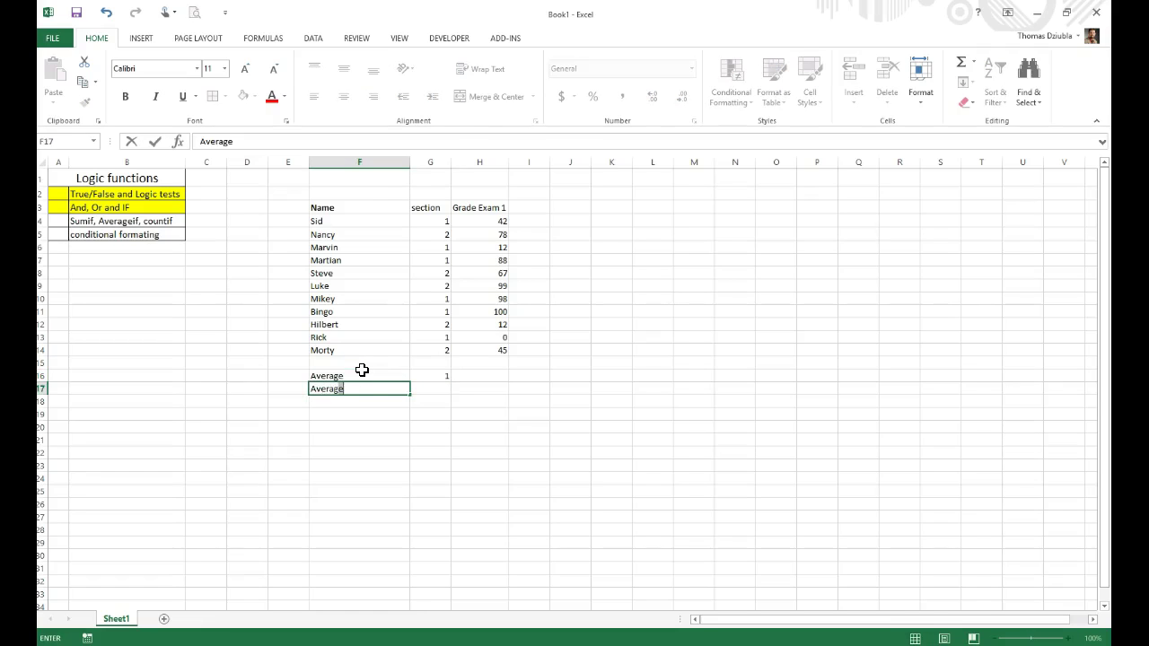
click(362, 370)
text(Cours)
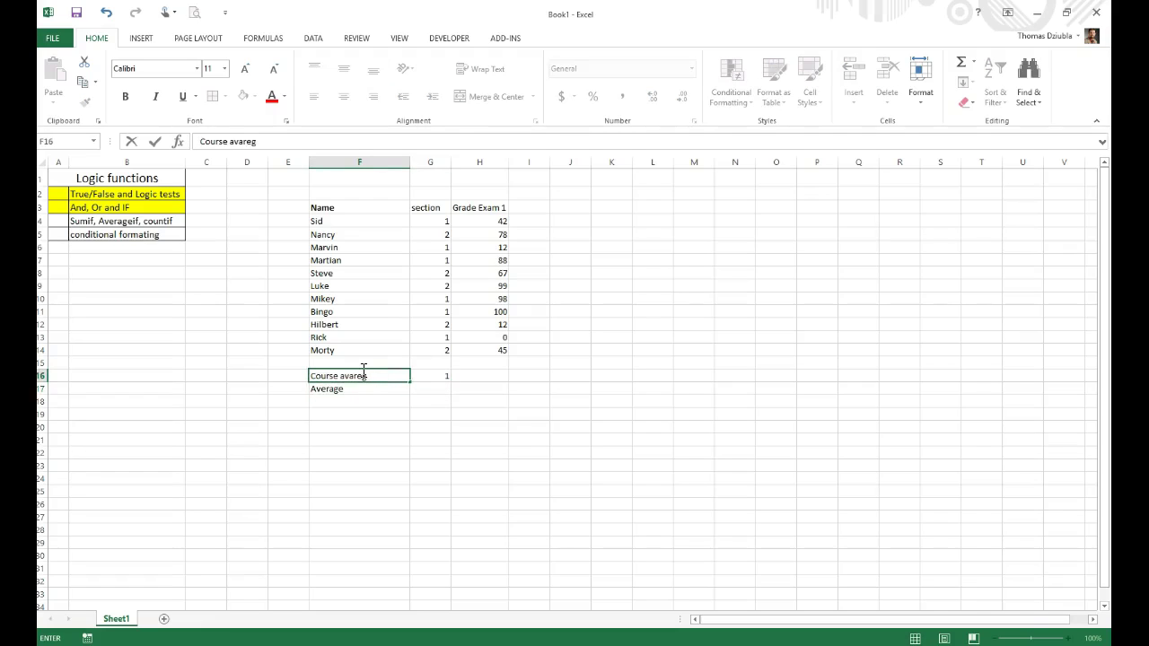
text(e avarages)
key(Return)
- Enter the header sections in G15 and the section number 2 in G17
key(Right)
key(Up)
key(Up)
text(sections)
key(Return)
key(Down)
text(2)
key(ctrl+Return)
- Enter the header Average in H15, next to the sections header
key(Up)
key(Up)
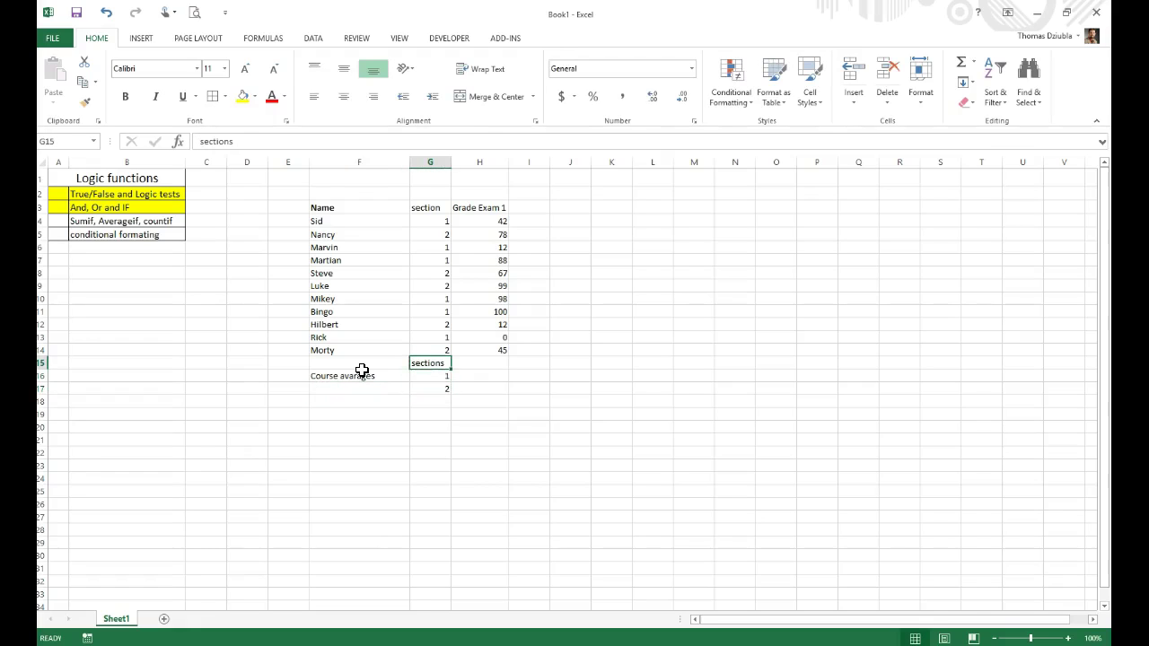
key(Right)
text(Average)
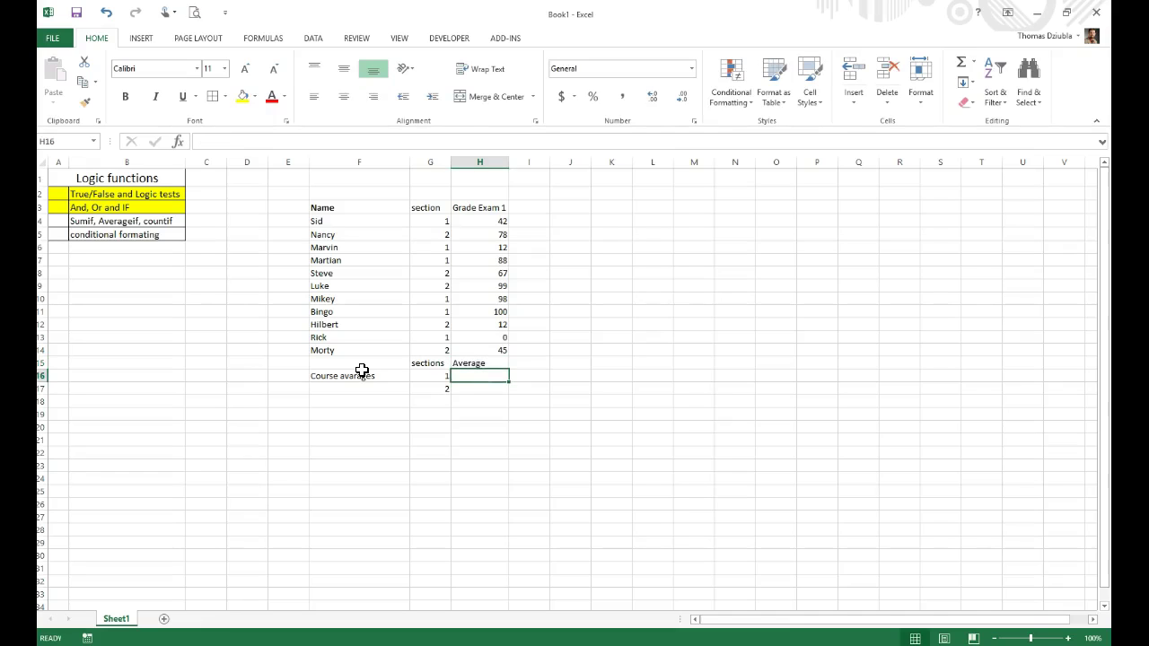
key(Return)
key(Left)
key(Left)
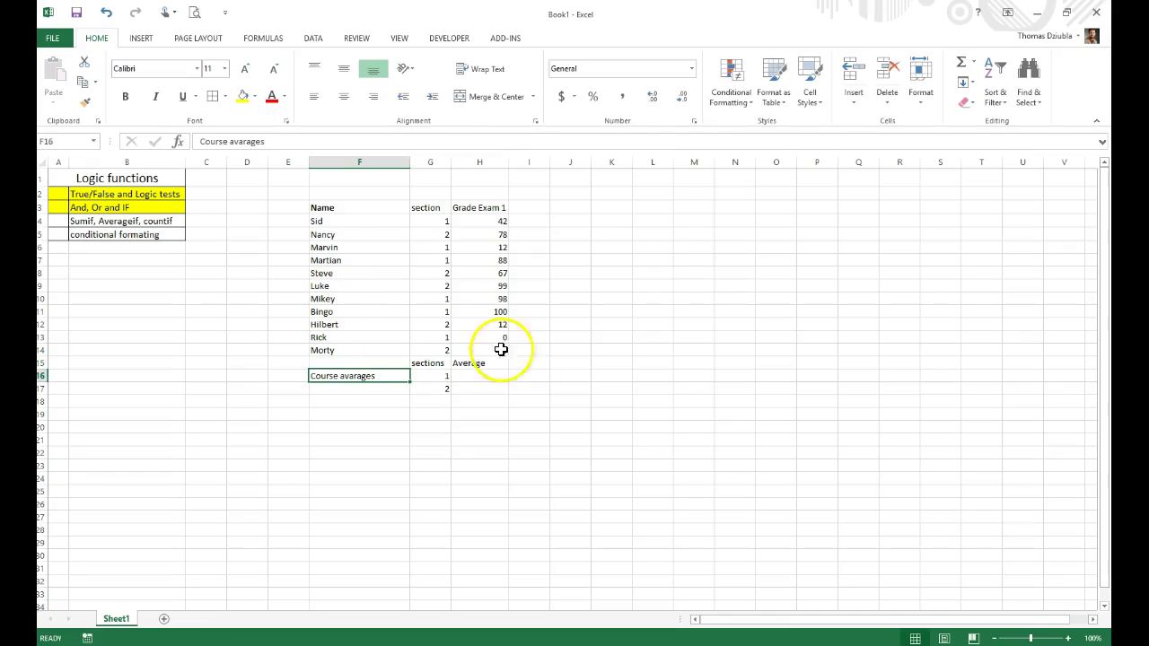
- Start an AVERAGEIF formula in H16 with the absolute section range $G$4:$G$14 as its range argument
click(470, 375)
text(=)
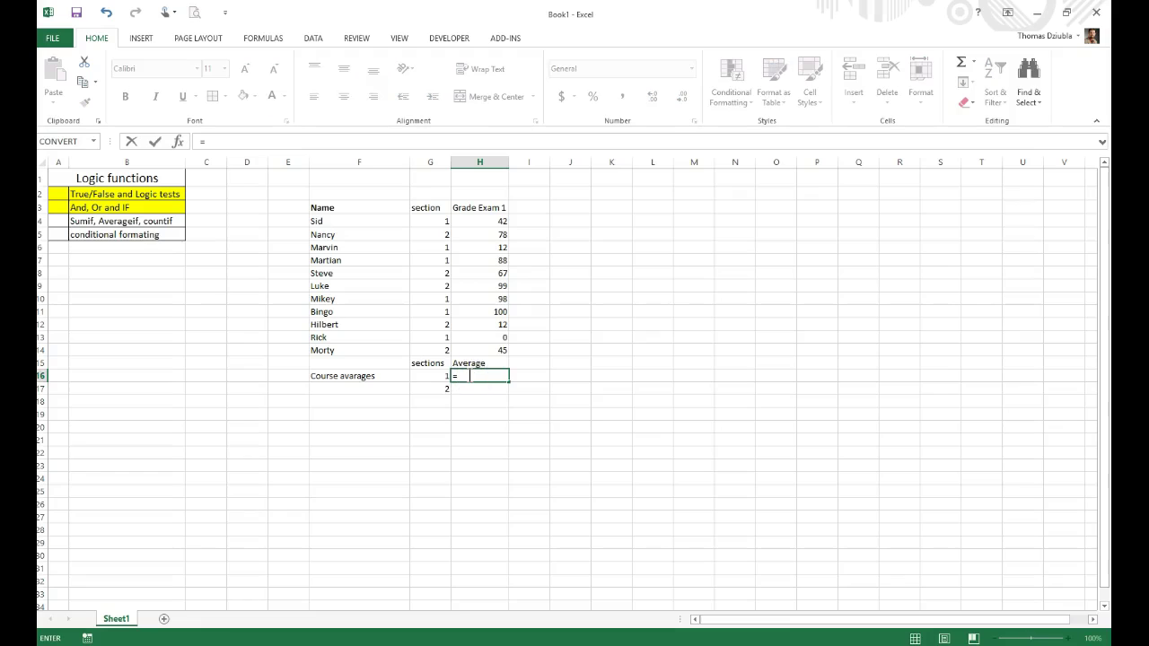
text(aver)
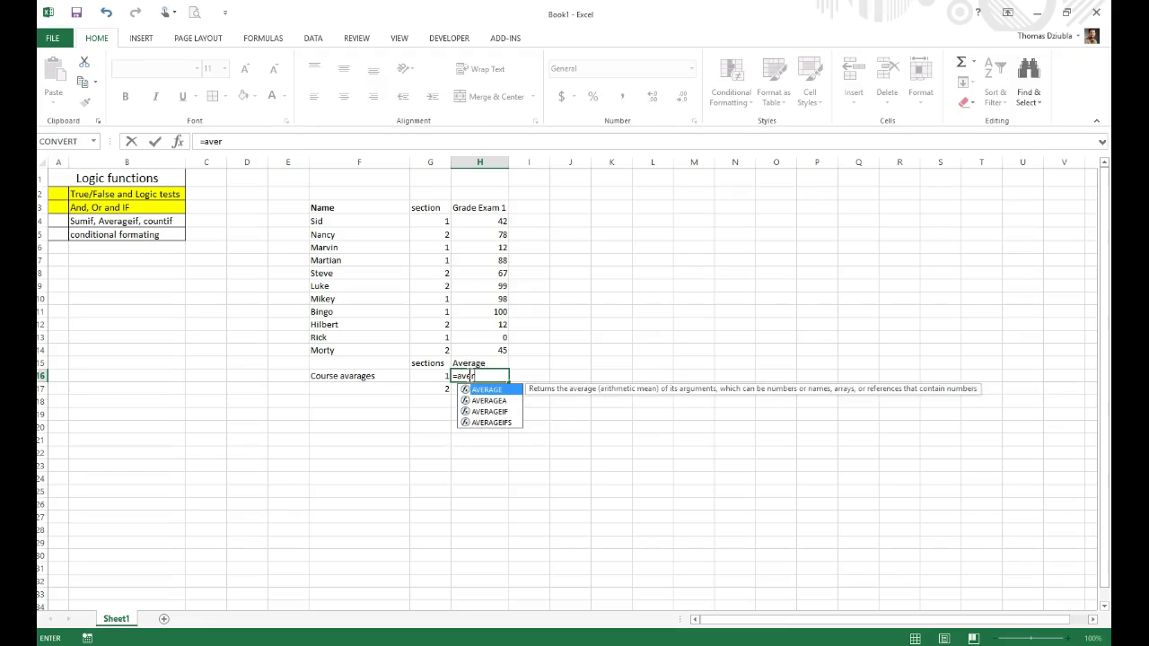
text(ageif)
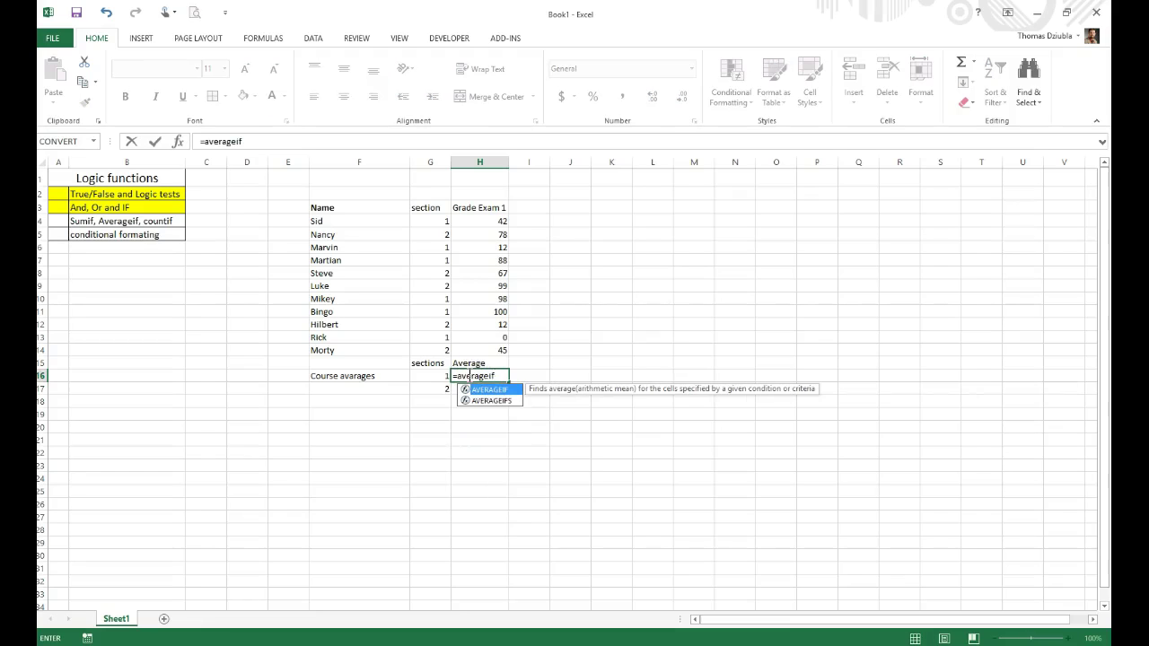
text(()
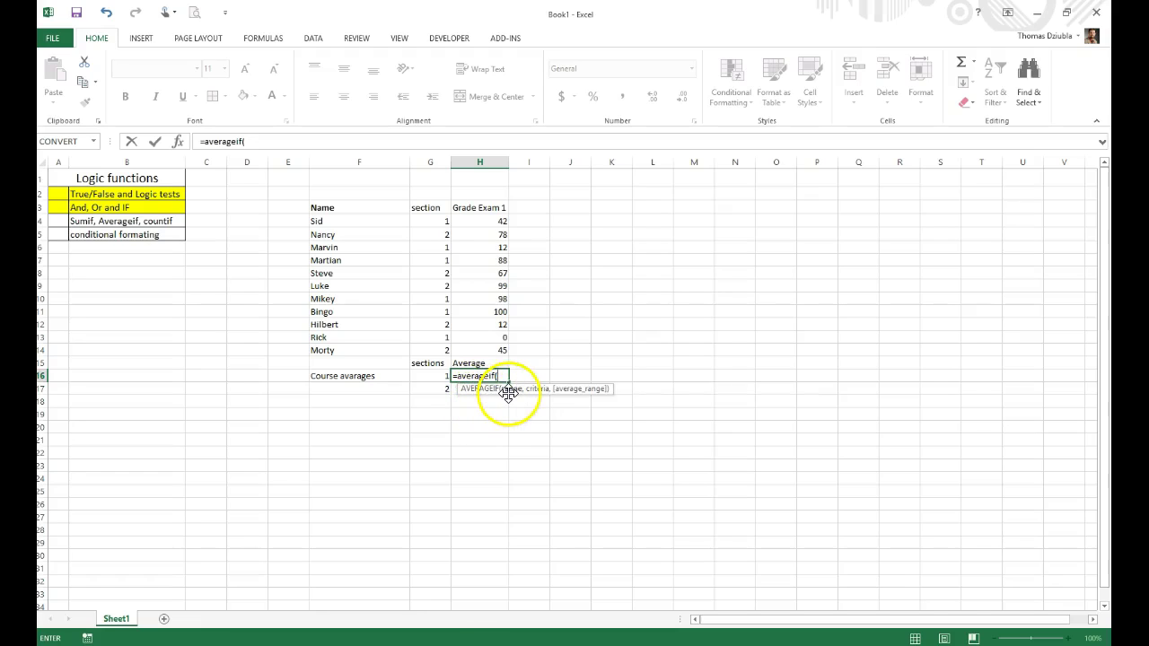
click(585, 388)
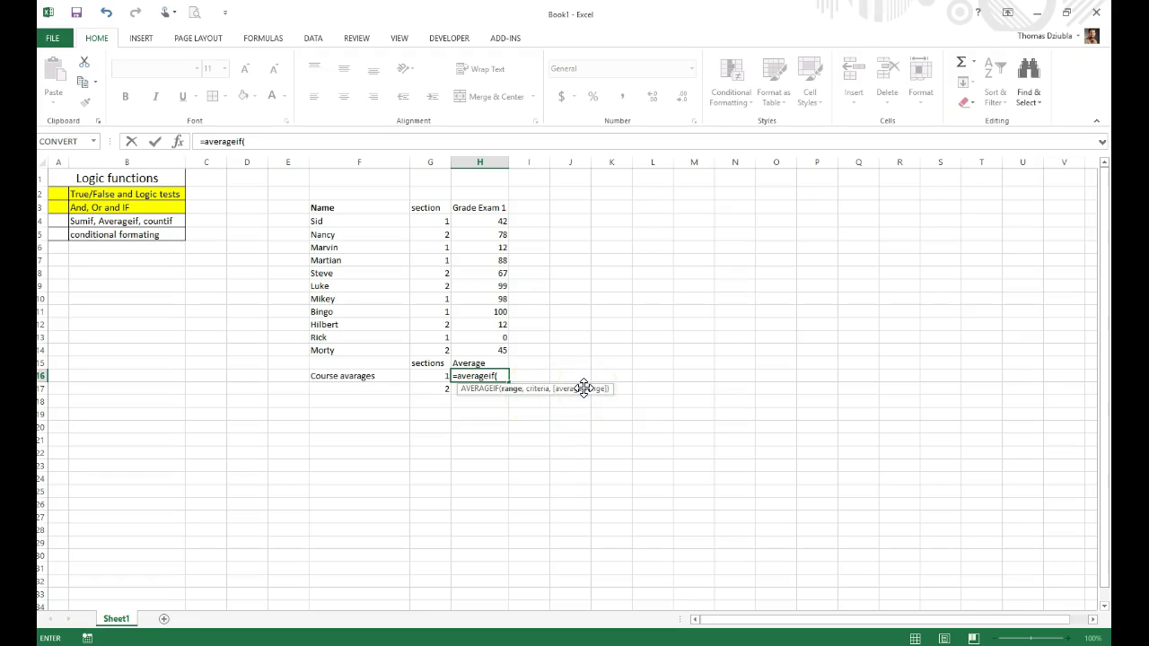
click(530, 387)
drag(444, 349, 437, 223)
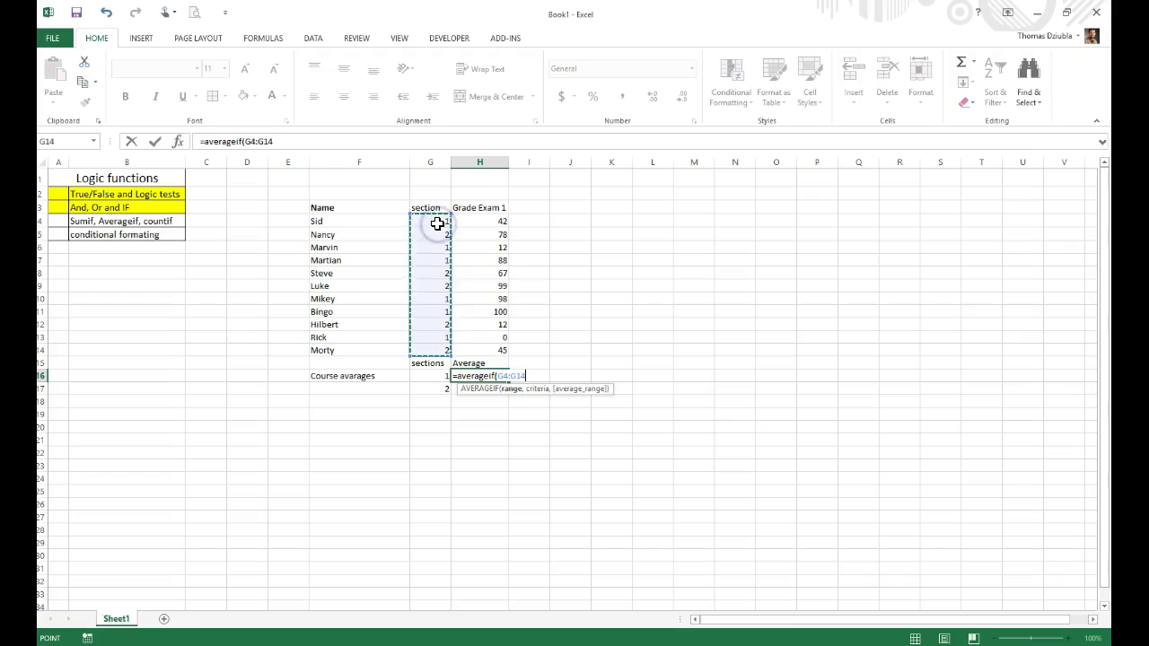
key(F4)
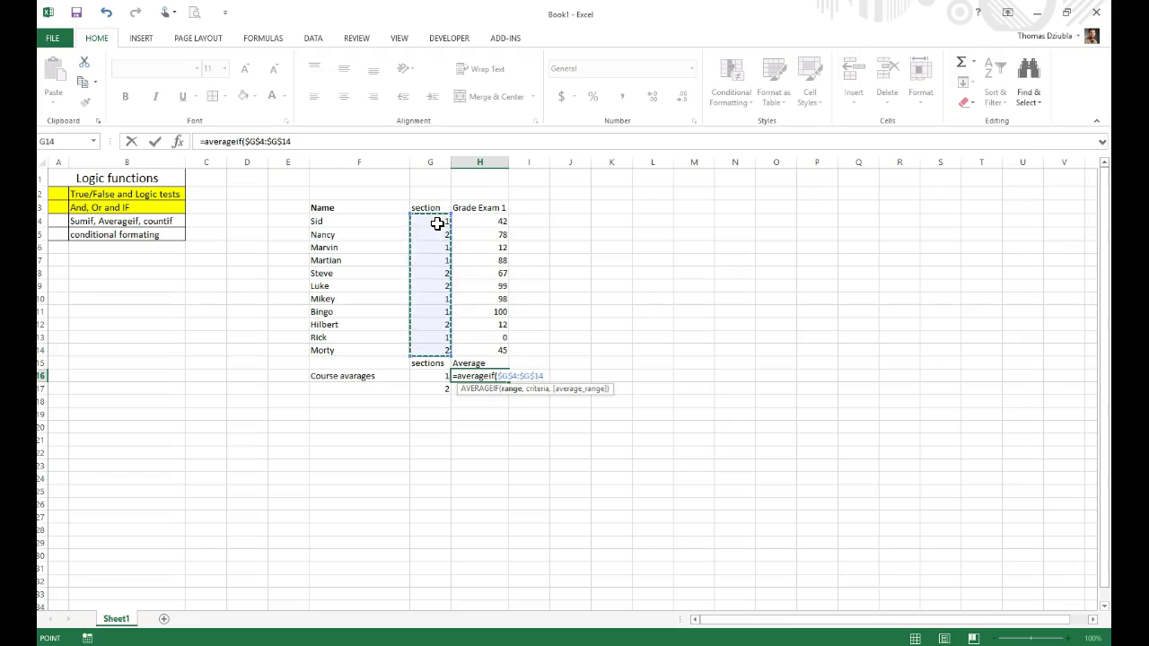
text(,)
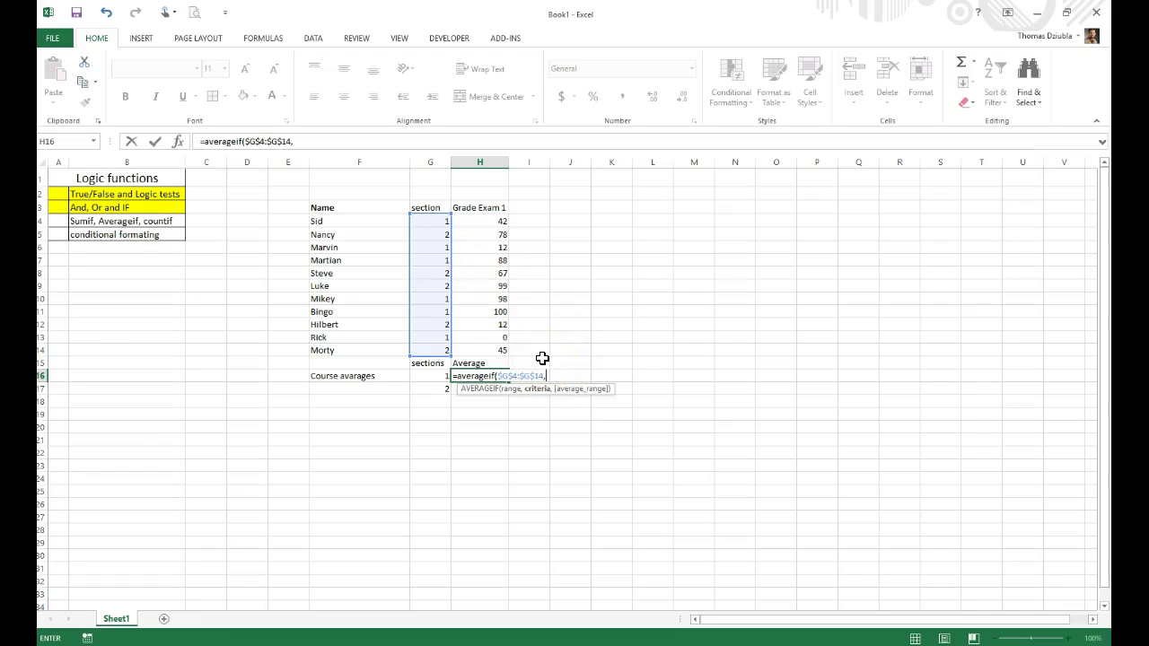
text(=)
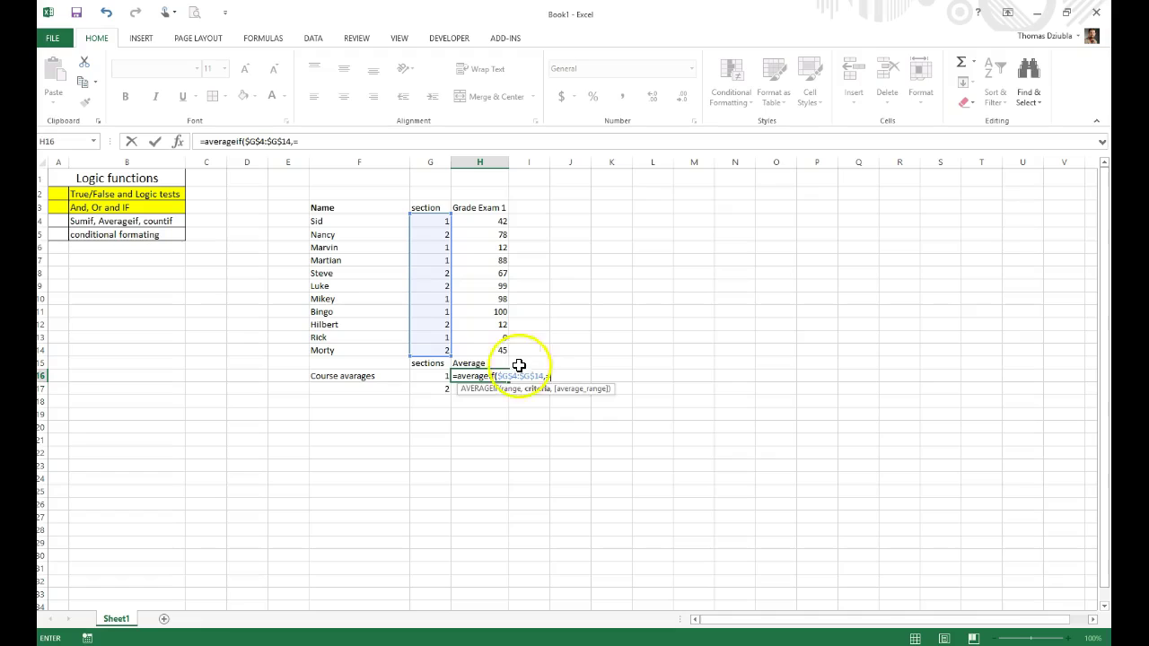
click(436, 375)
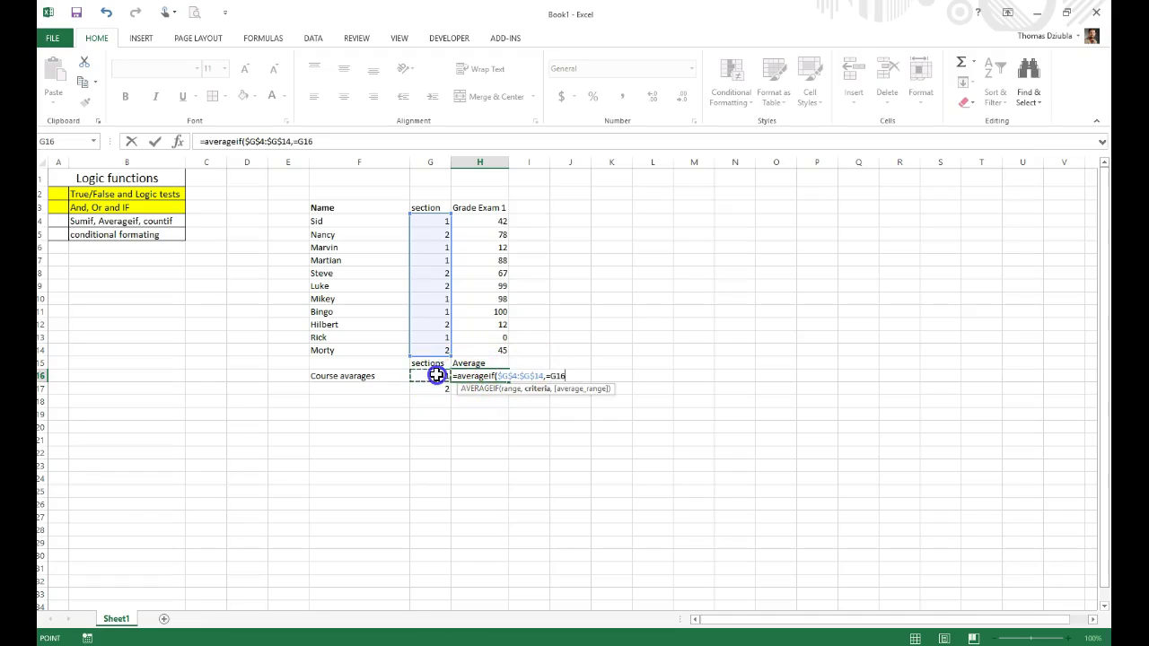
click(514, 378)
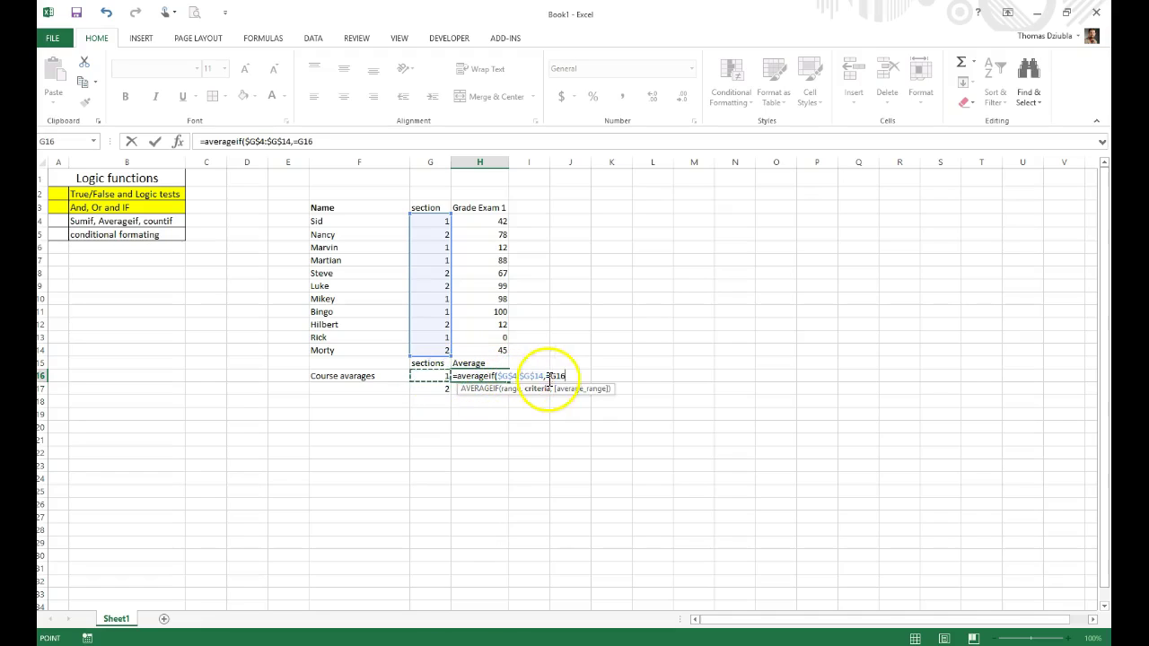
click(586, 378)
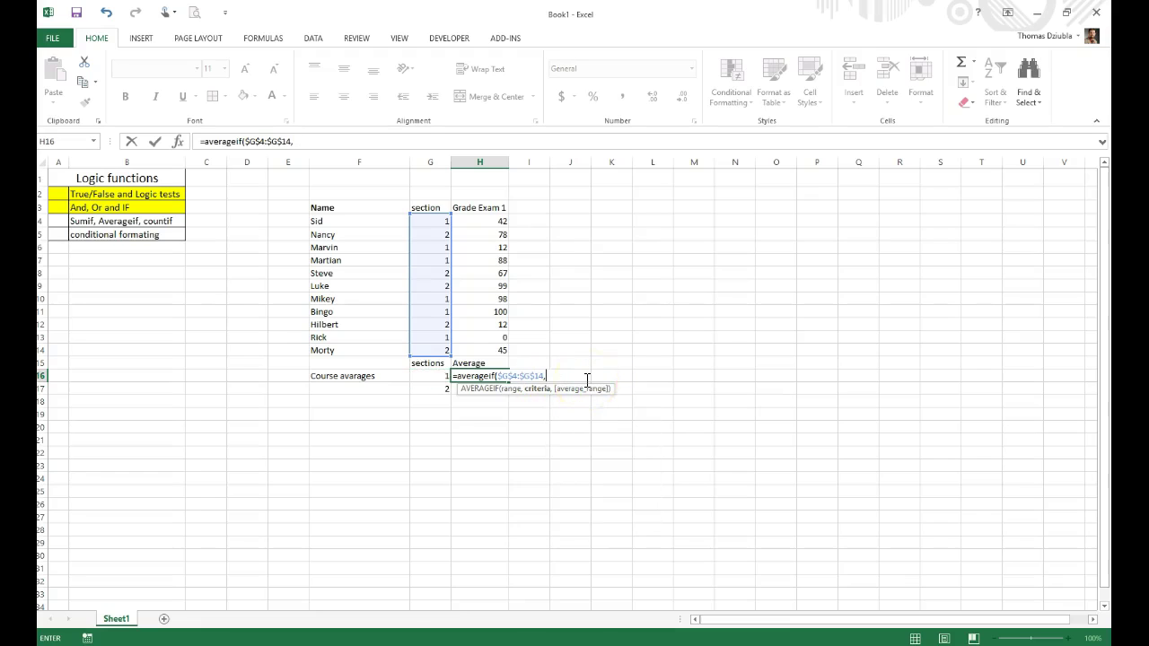
- Complete the AVERAGEIF formula in H16 with G16 as the criteria and $H$4:$H$14 as the absolute average range
click(443, 376)
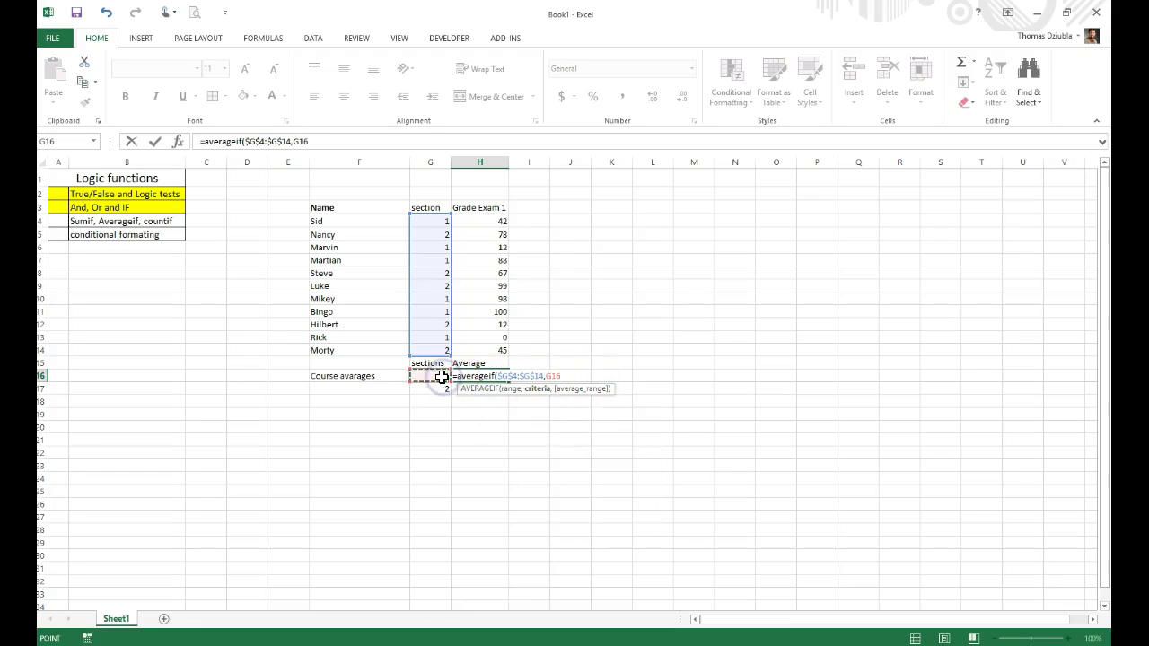
click(424, 377)
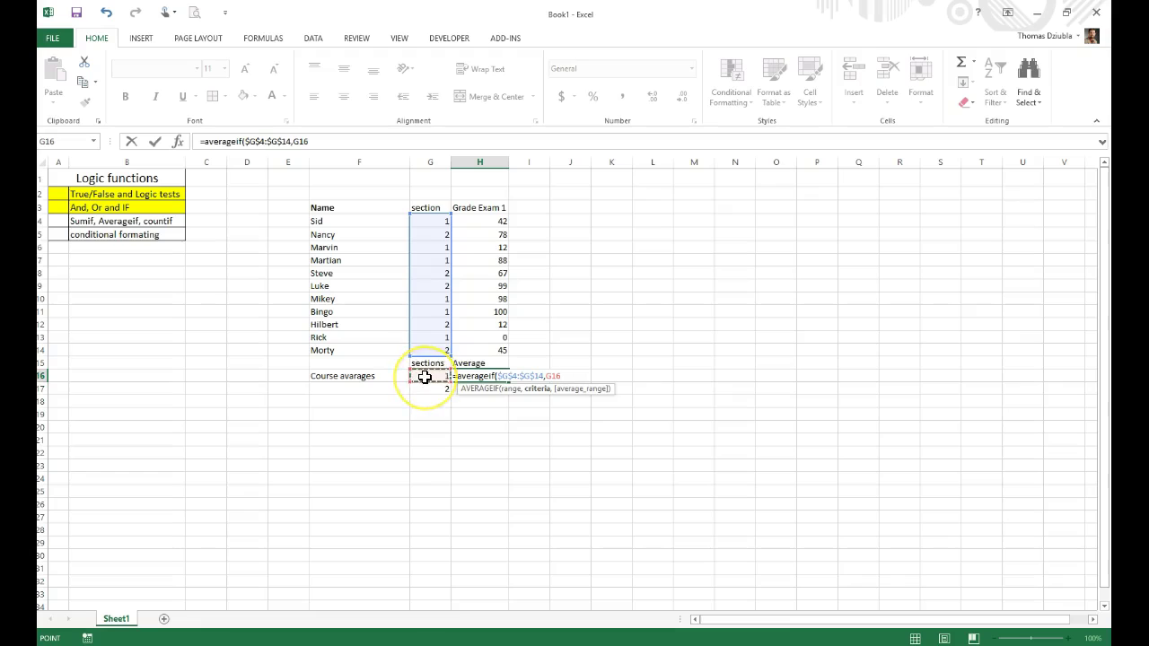
click(593, 377)
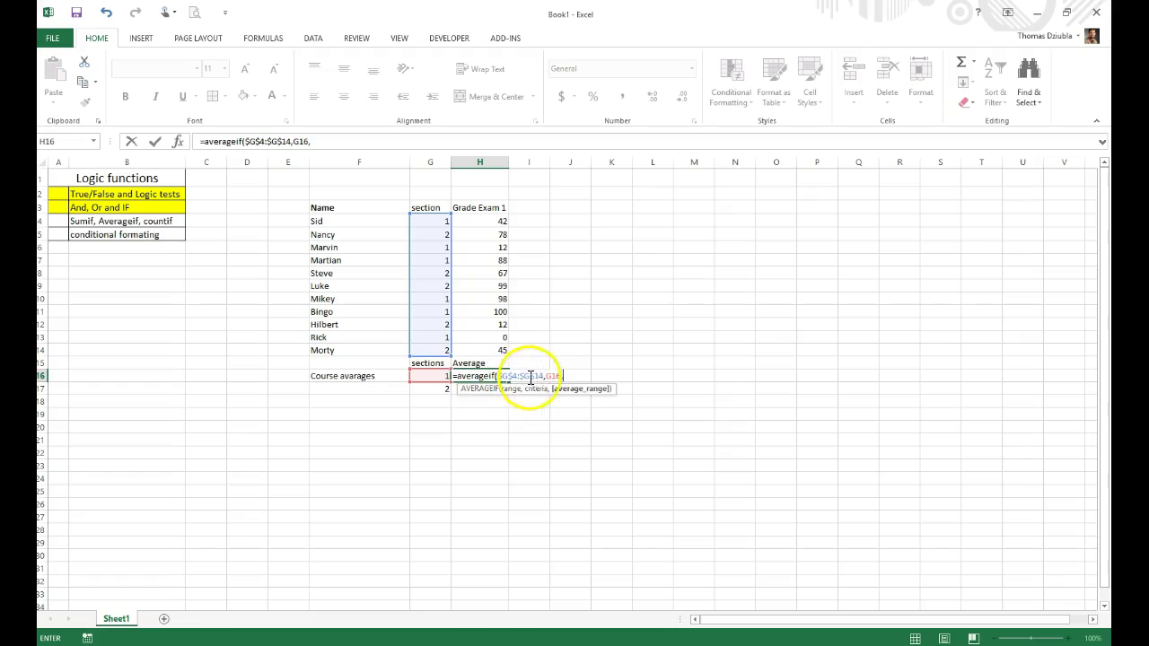
drag(476, 221, 477, 353)
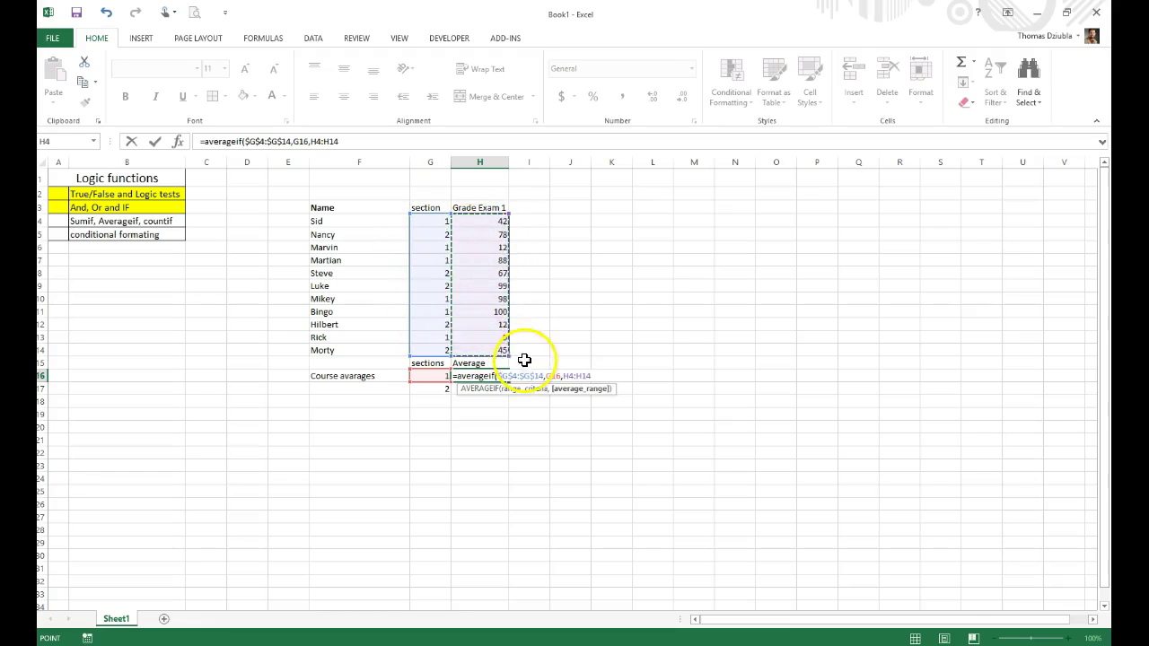
key(F4)
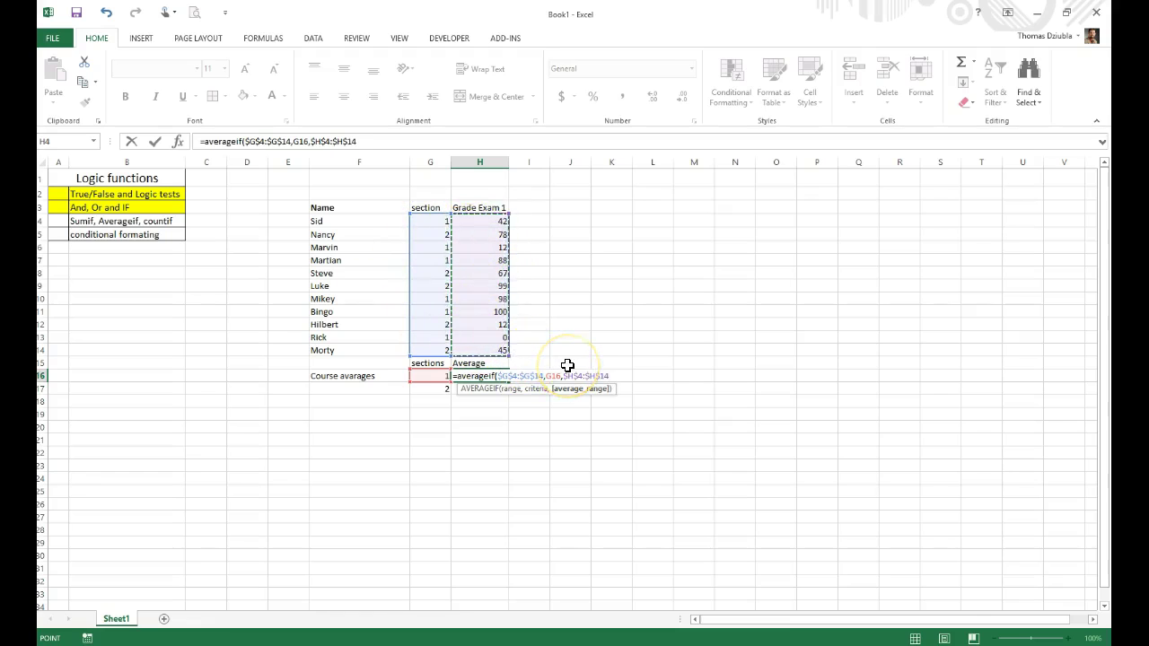
key(Return)
- Fill the AVERAGEIF formula from H16 down to H17 for section 2
click(500, 375)
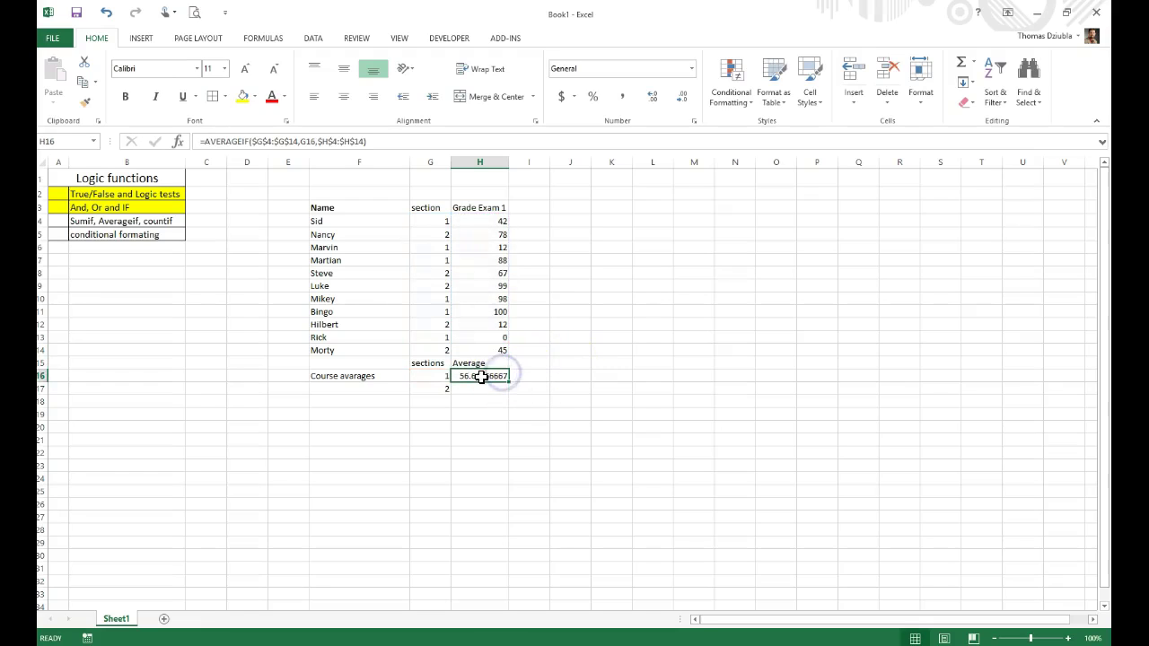
drag(509, 384, 509, 395)
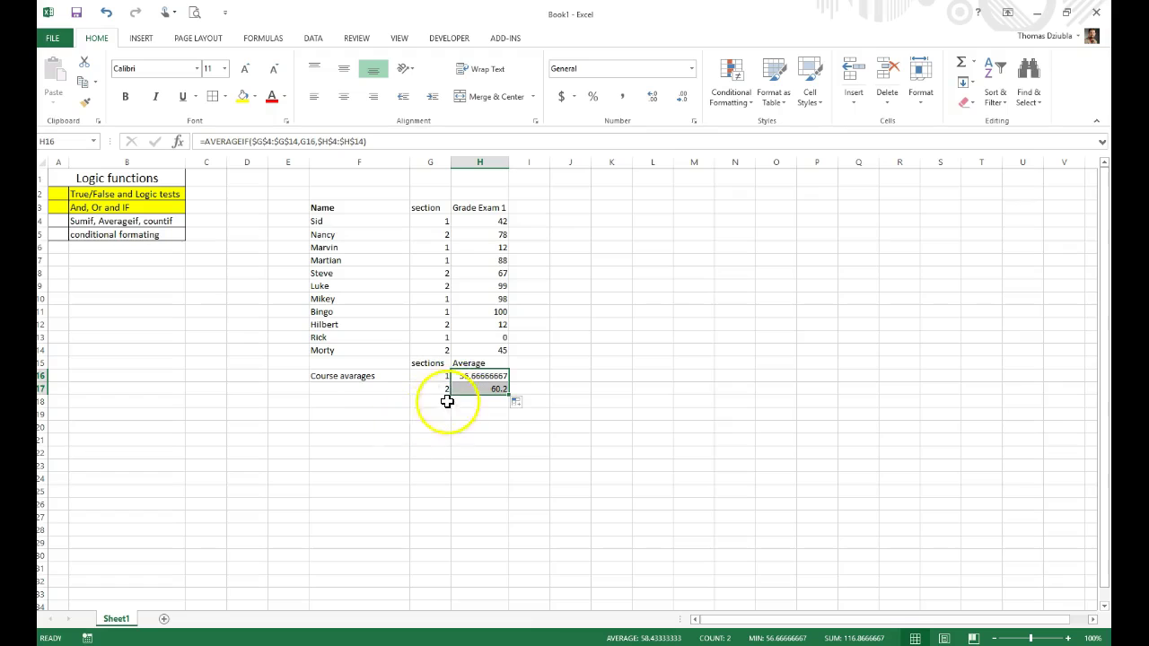
click(502, 387)
click(441, 390)
click(482, 390)
- Replace the G16 criteria in the H16 AVERAGEIF formula with the quoted condition "=1"
click(476, 376)
click(300, 142)
text(=)
key(Return)
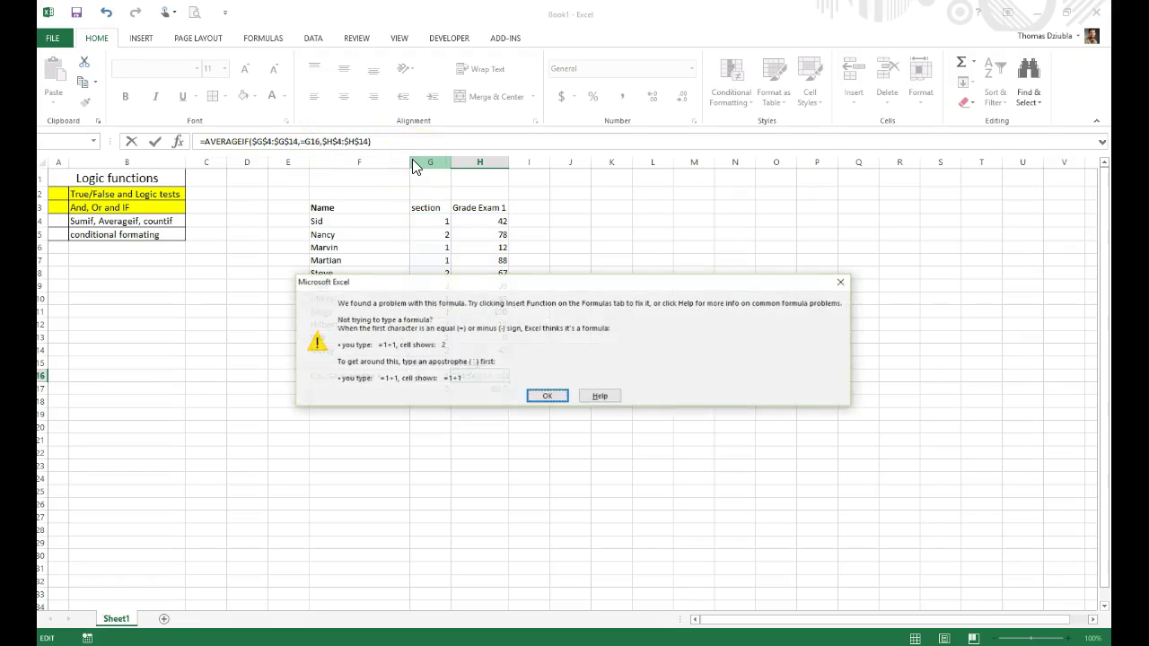
key(Return)
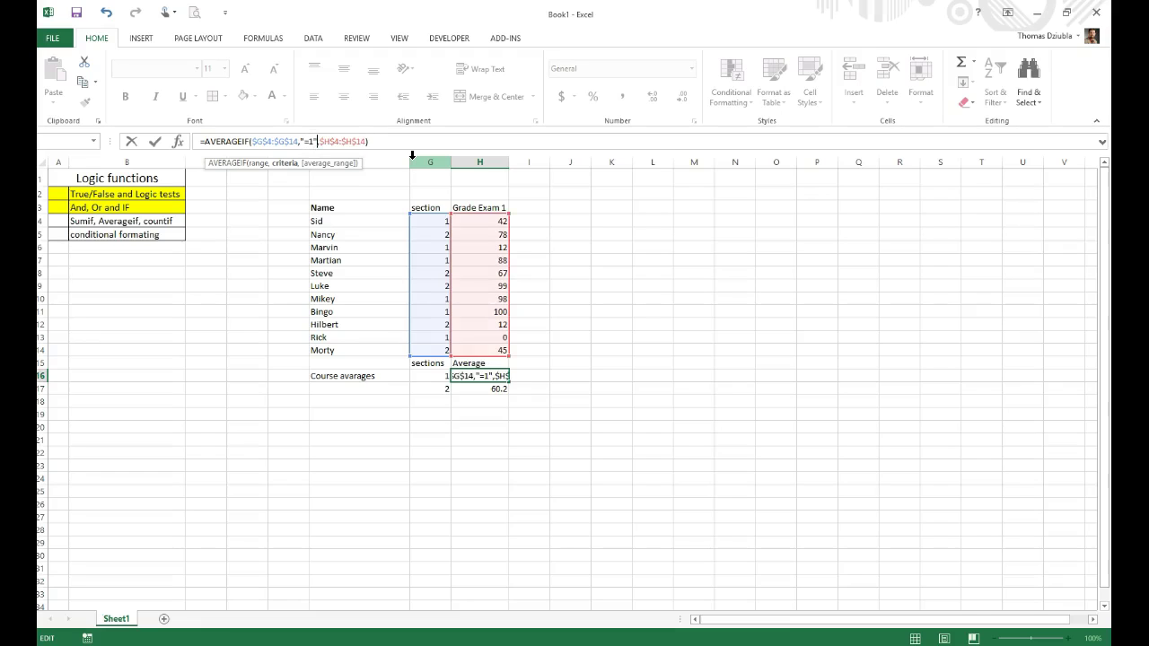
key(Return)
key(Up)
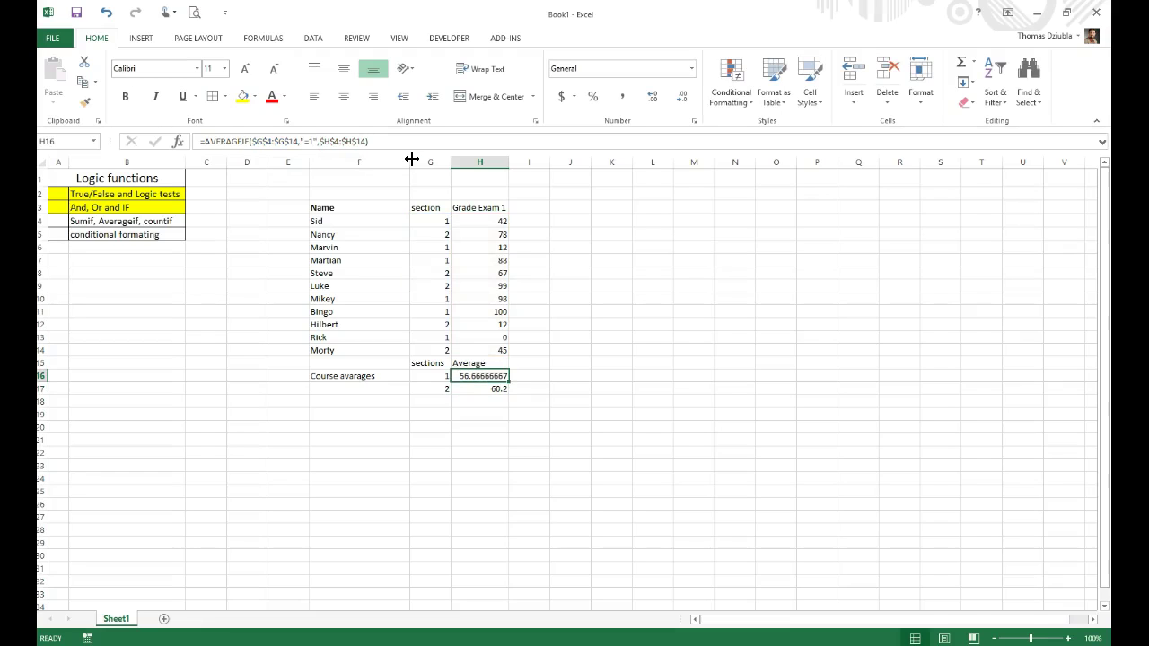
- Change the quoted condition in the H16 AVERAGEIF formula to "=3" to test a section that has no students
click(321, 140)
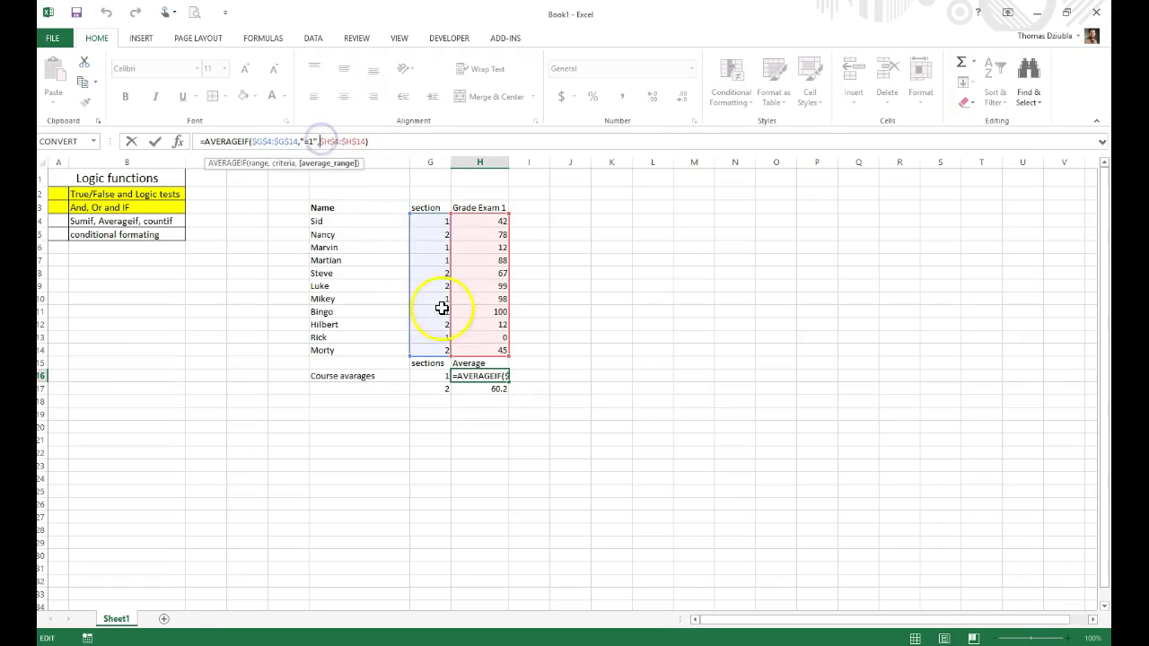
double_click(308, 141)
text(3)
key(Return)
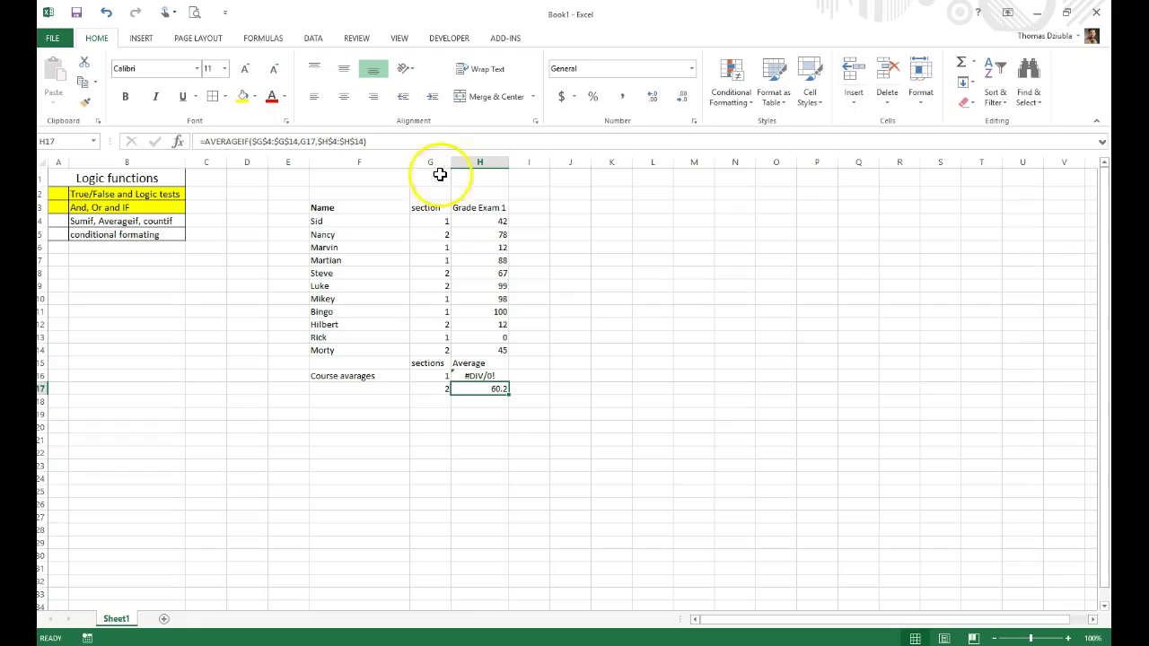
click(478, 376)
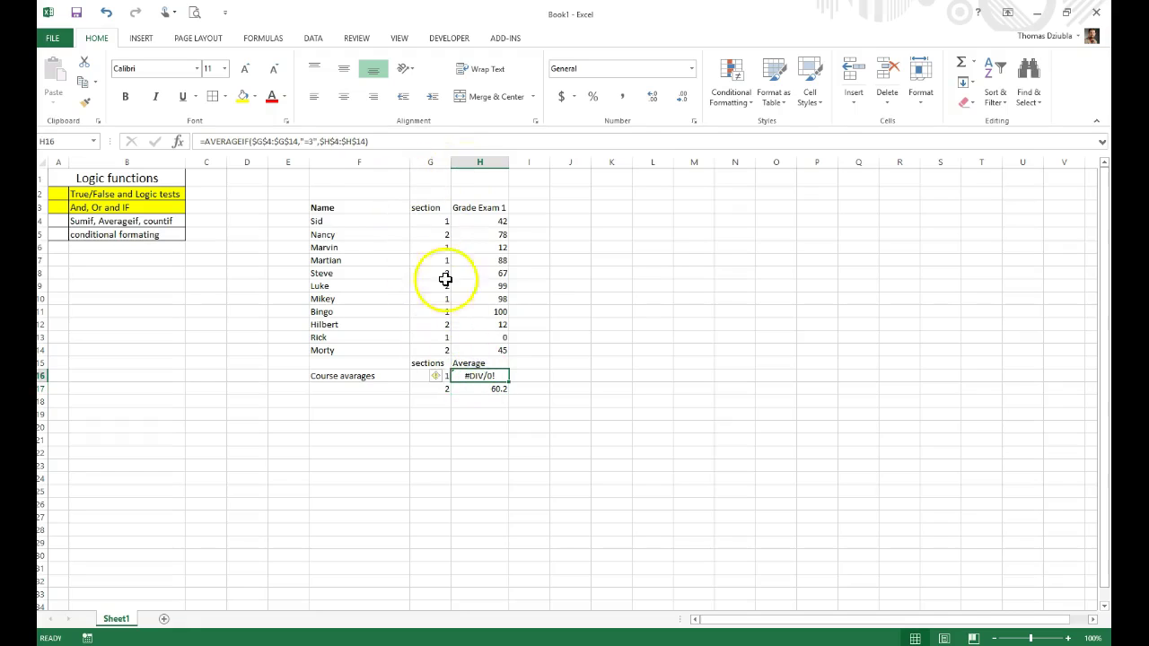
click(446, 368)
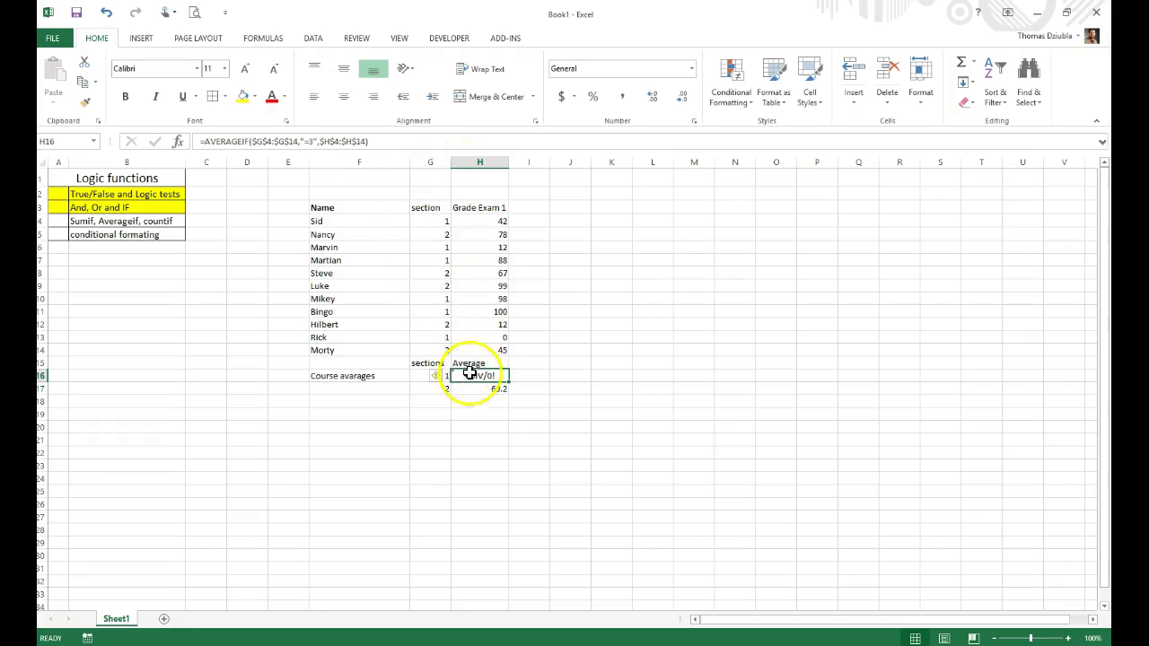
- Switch the condition in the H16 AVERAGEIF formula to "=2", and set it back to "=1" after checking the result
click(309, 143)
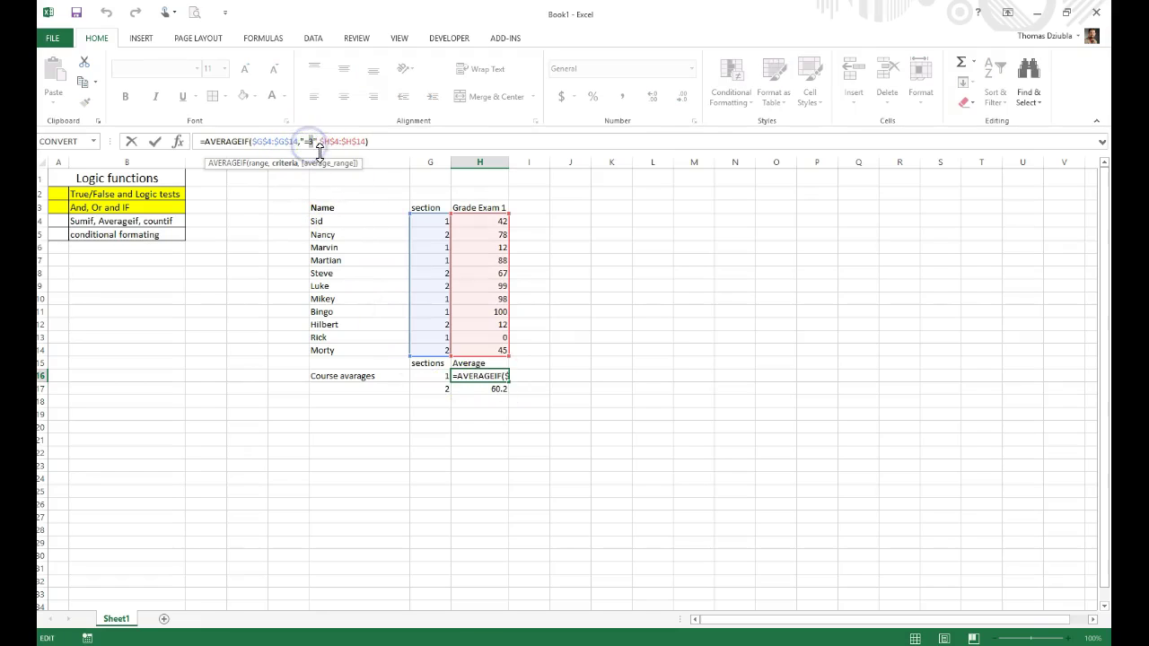
key(Return)
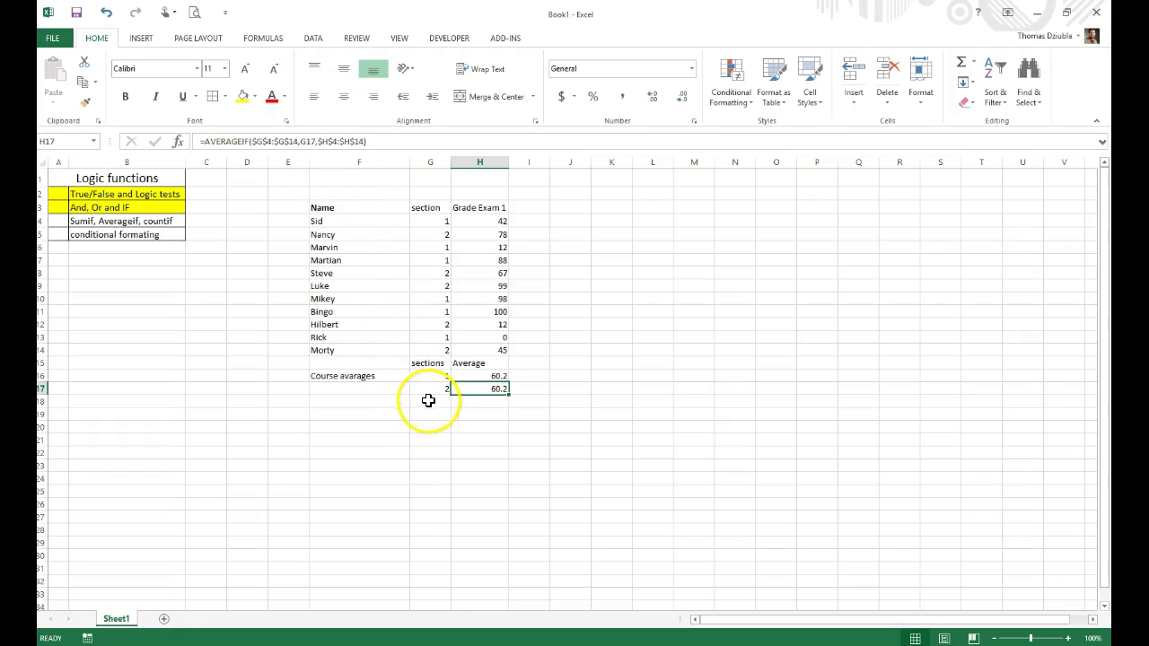
click(476, 377)
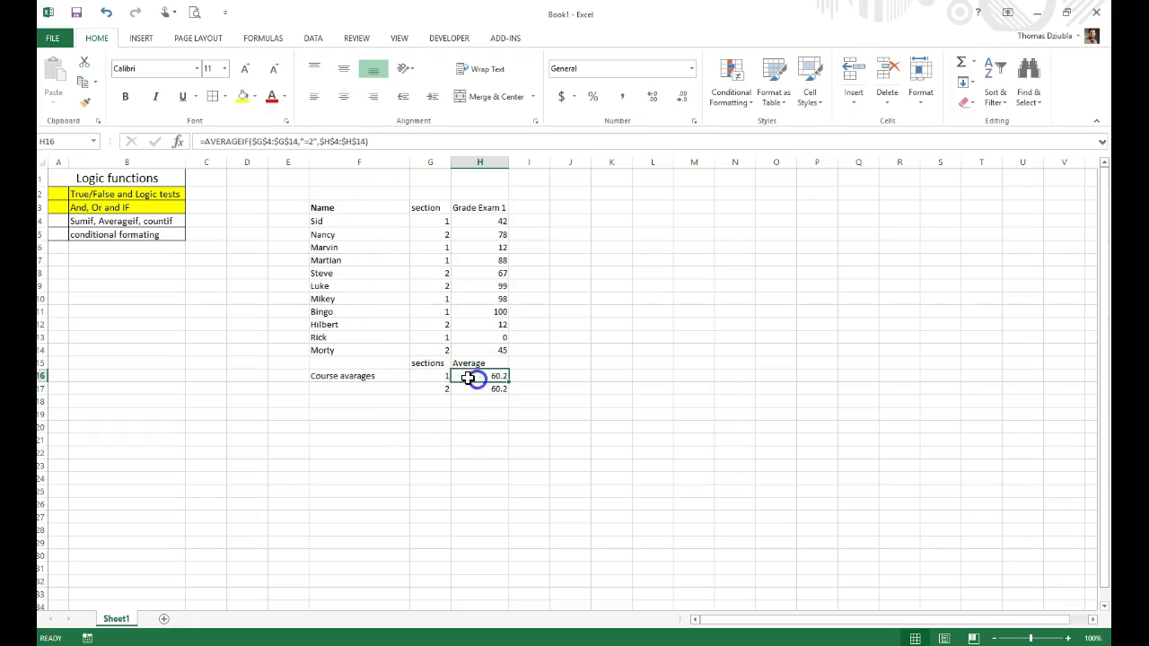
double_click(314, 140)
text(1)
key(Return)
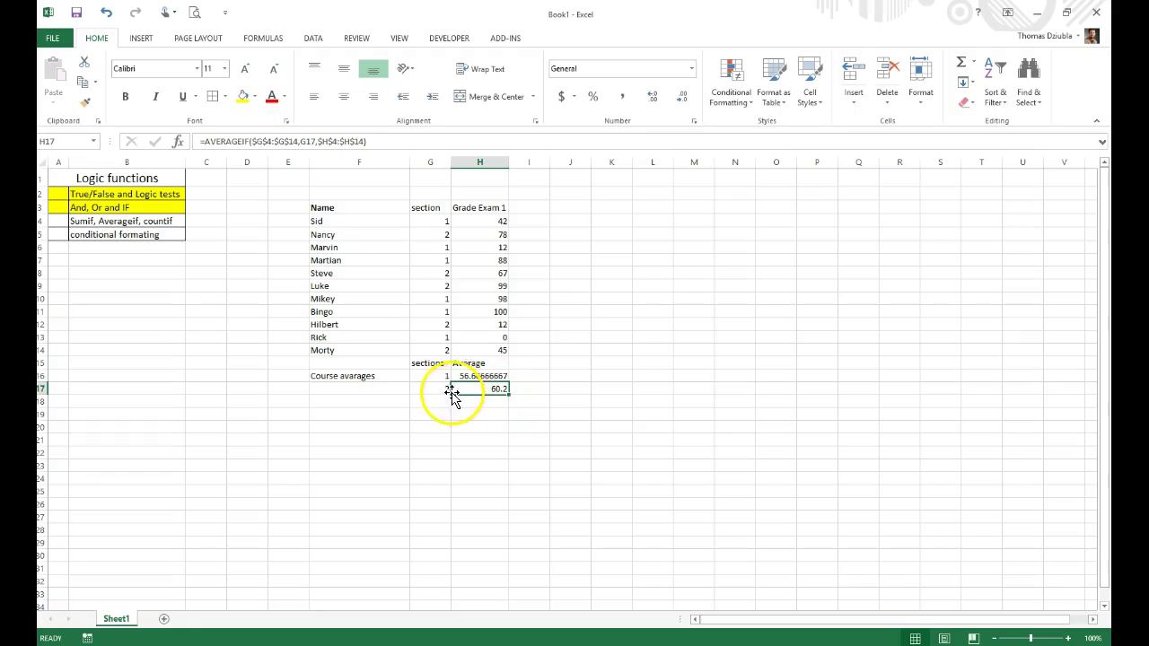
- Clear the course averages block in F15:H18 below the student table
click(351, 363)
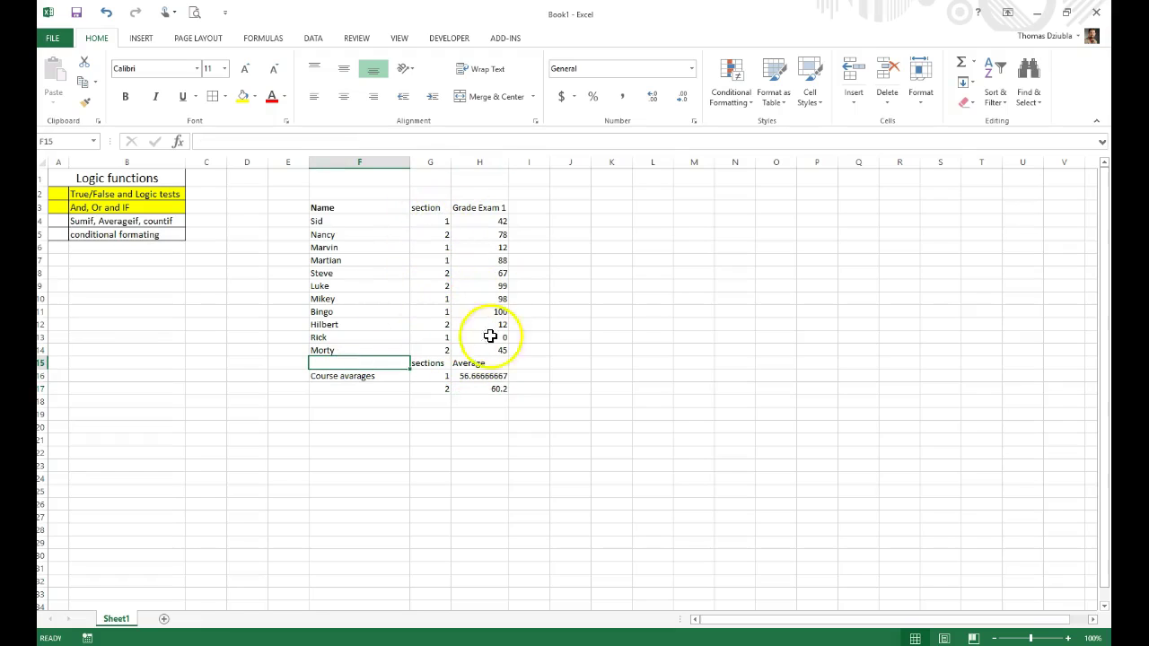
drag(495, 402, 384, 360)
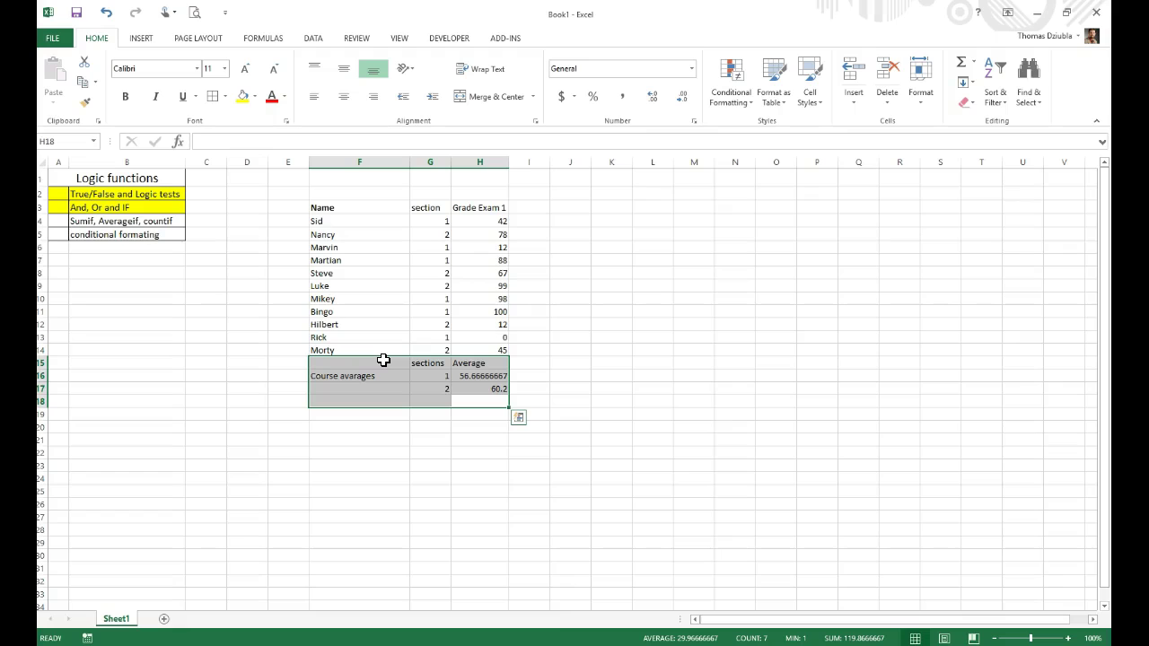
key(Delete)
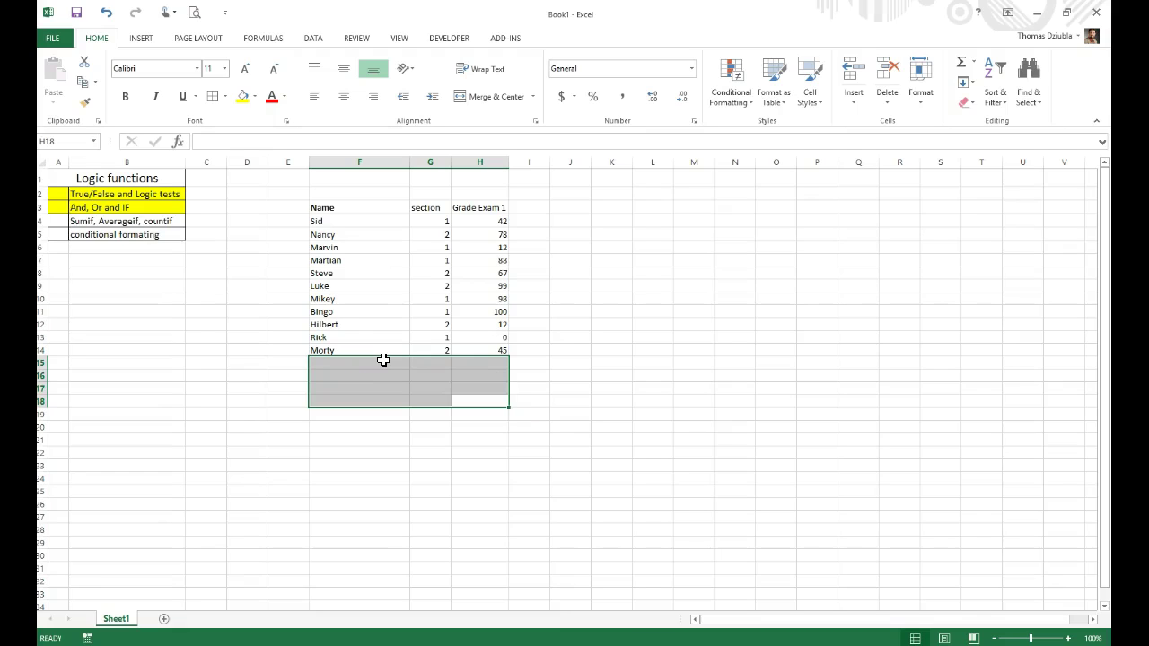
- Fill B4, the Sumif, Averageif, countif topic, and the adjacent cell A4 with yellow
click(124, 229)
click(129, 221)
click(241, 96)
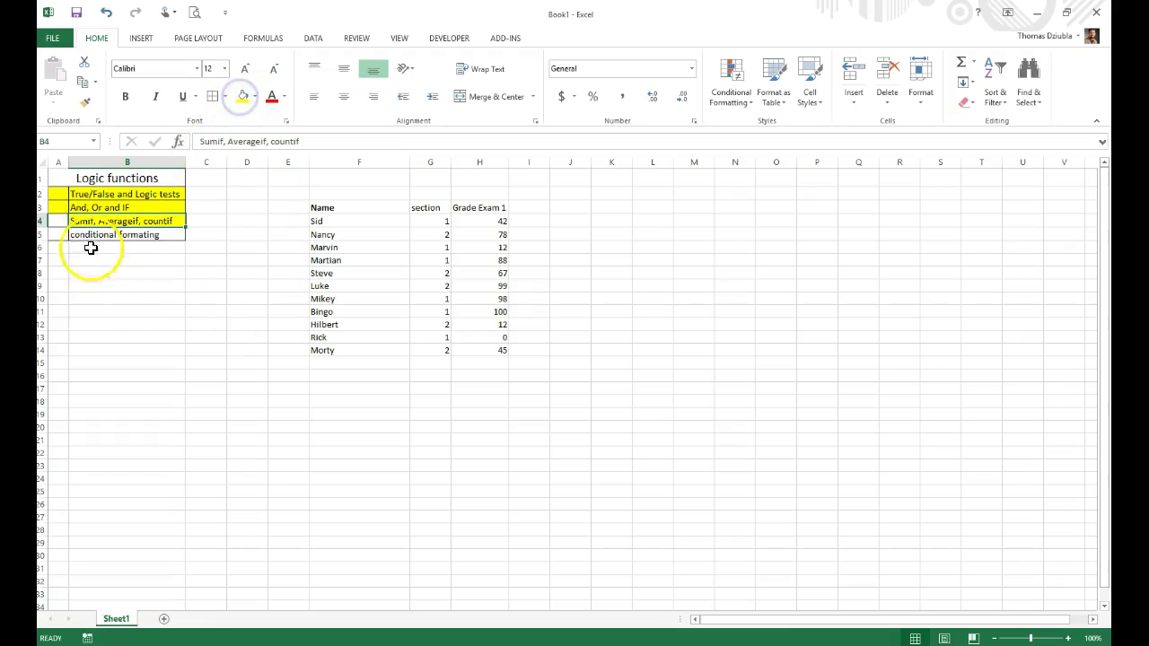
click(58, 220)
click(241, 96)
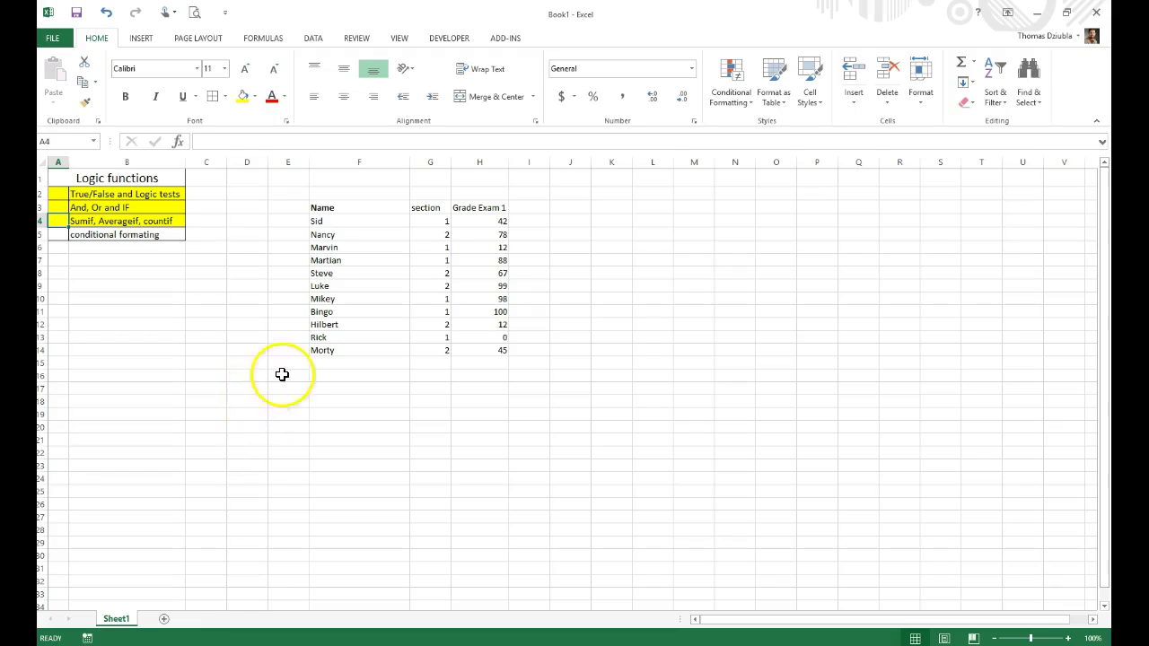
click(478, 389)
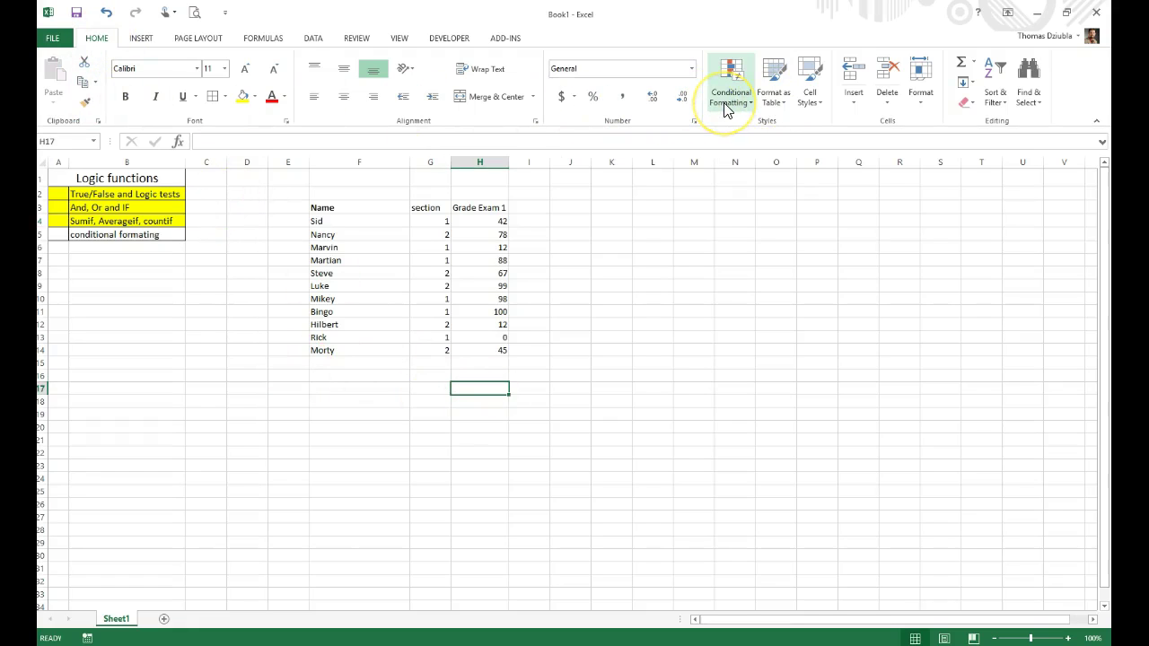
click(611, 376)
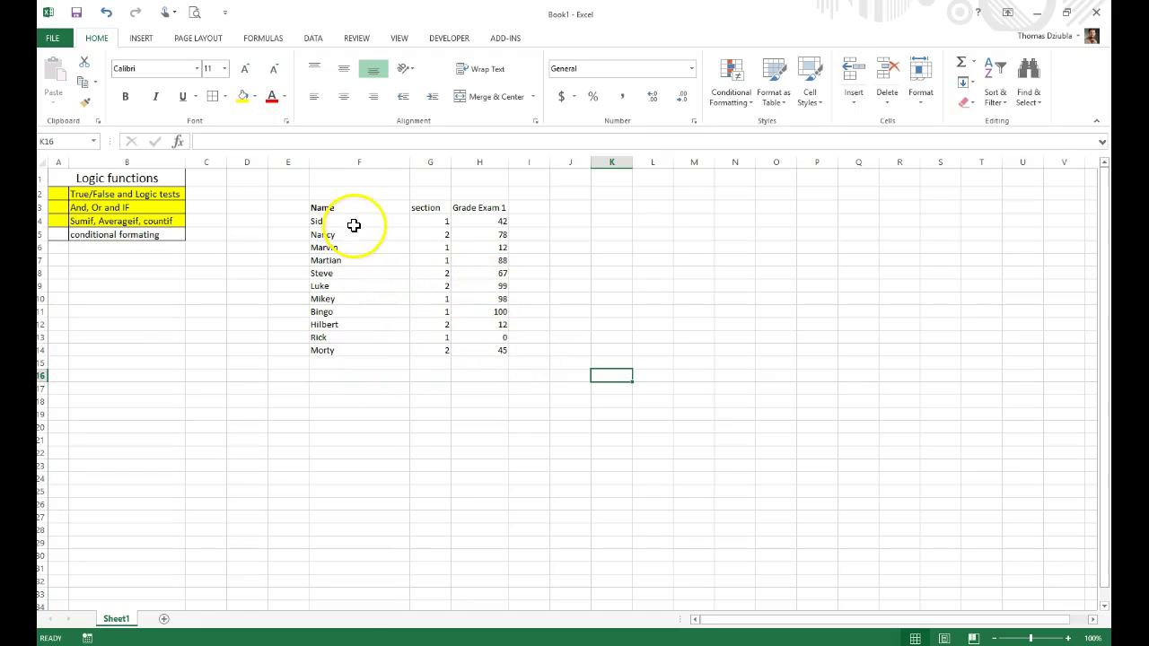
drag(353, 225, 464, 357)
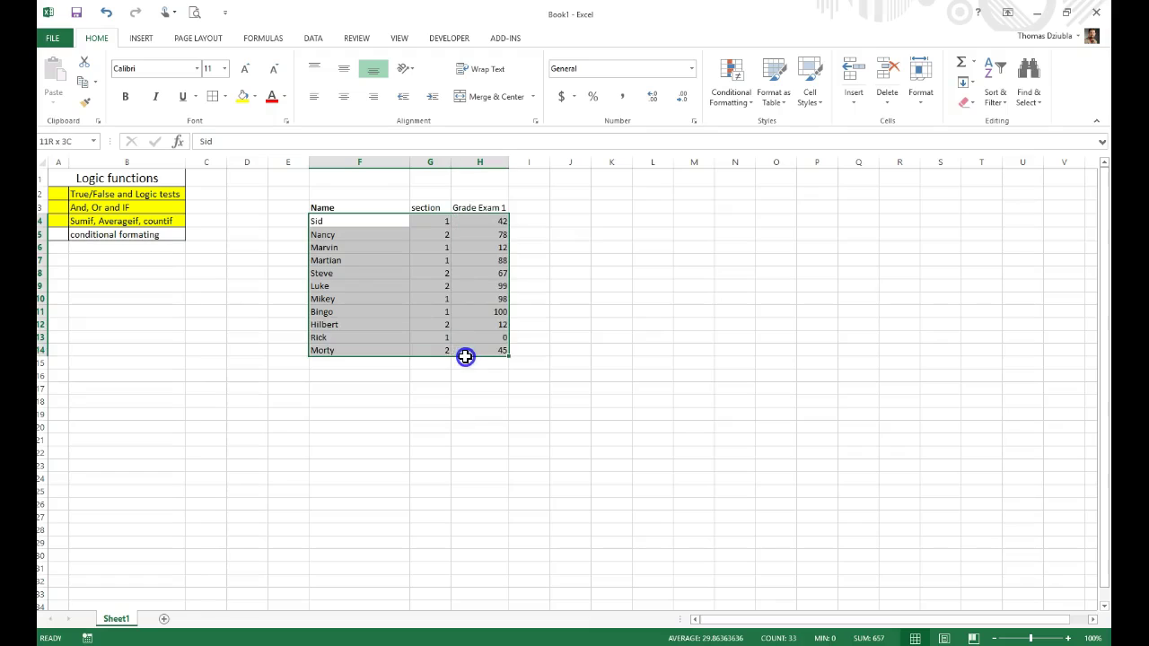
- Apply a Less Than conditional formatting rule to H4:H14 that marks grades below 20 with Light Red Fill with Dark Red Text
drag(475, 223, 488, 350)
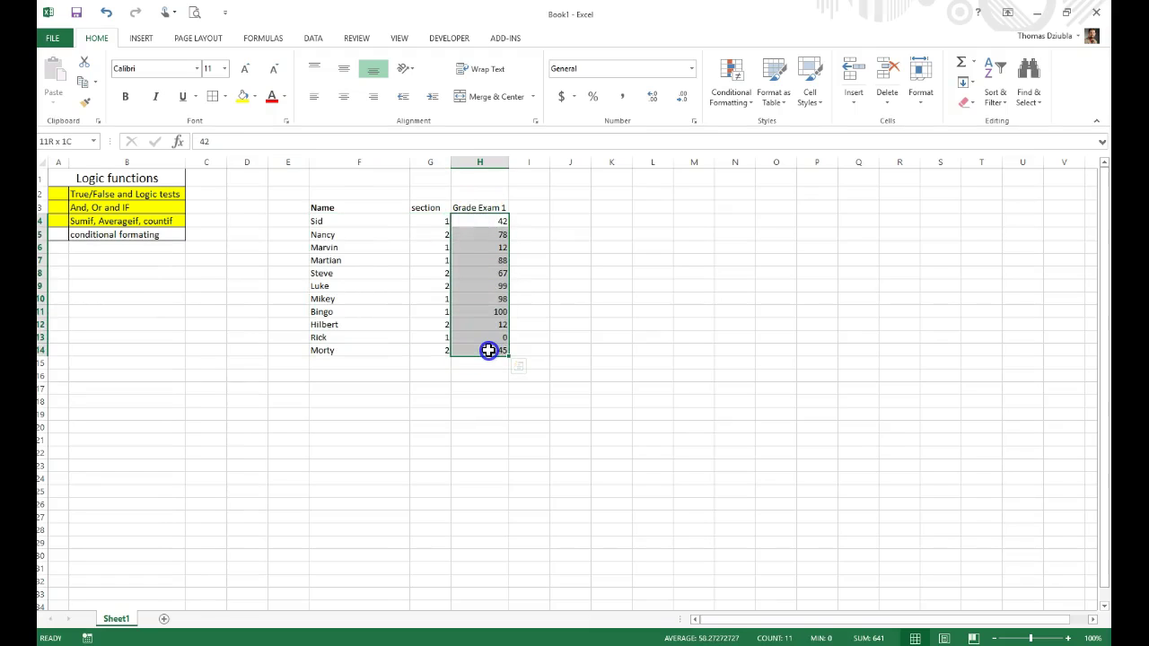
click(745, 103)
mouse_move(758, 130)
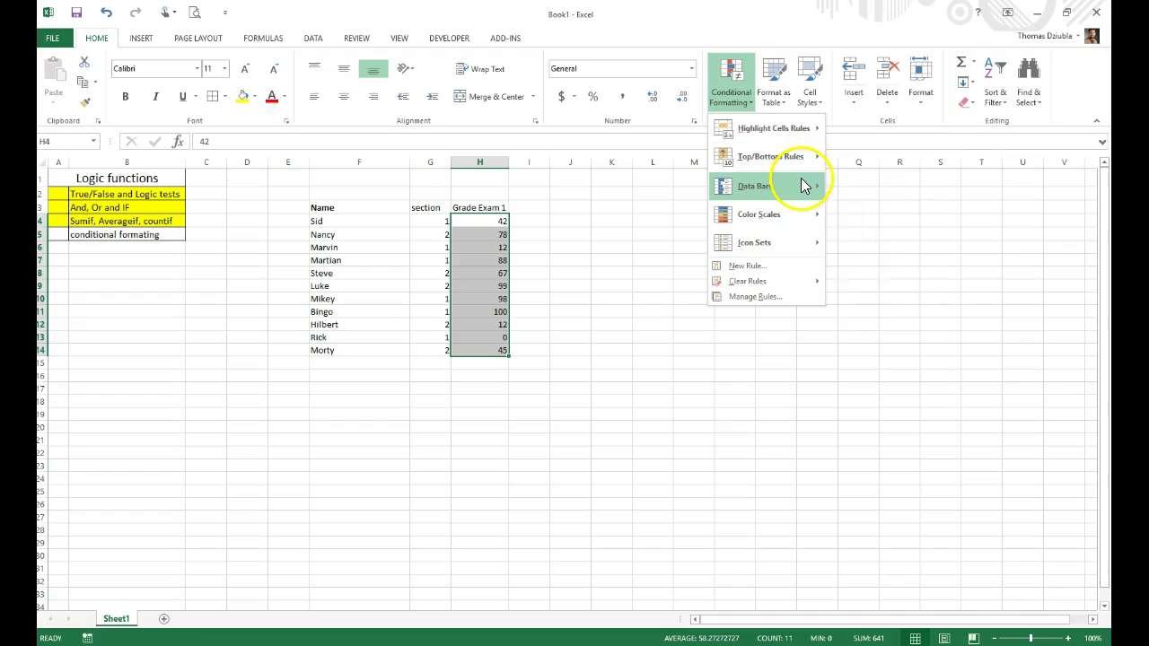
mouse_move(803, 185)
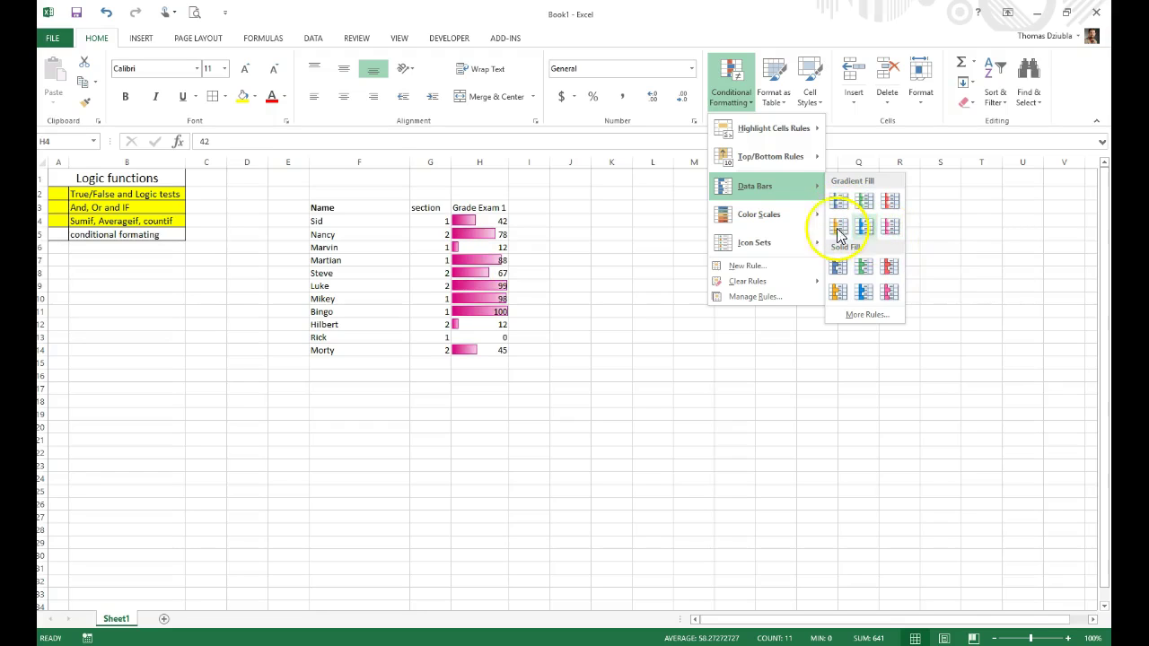
mouse_move(781, 142)
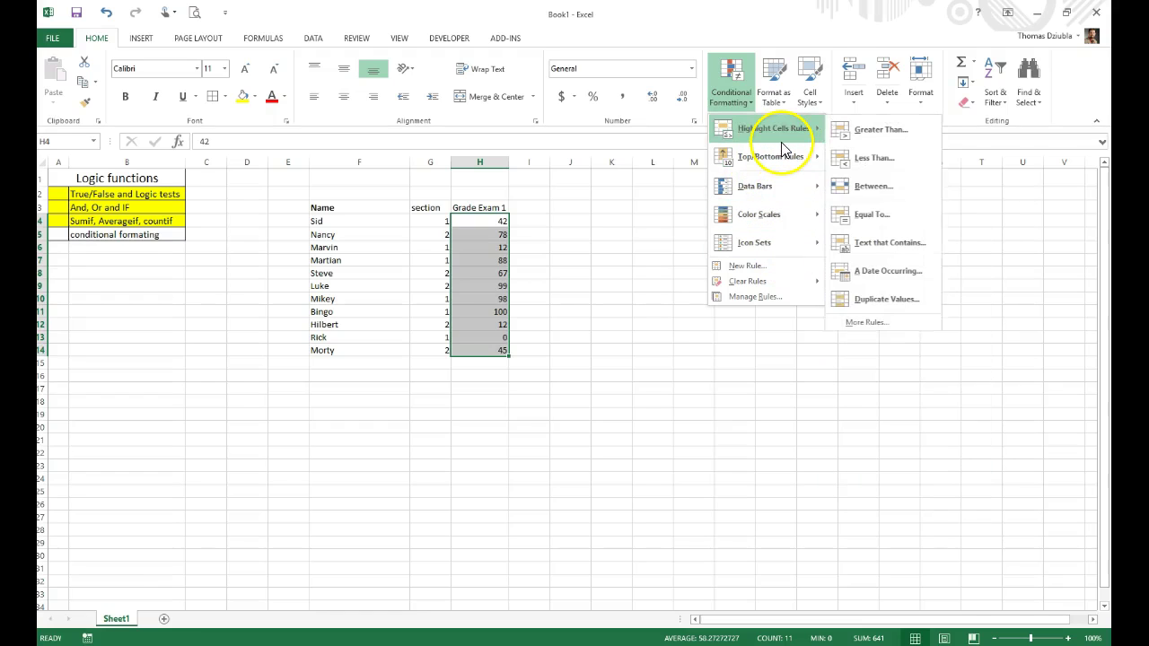
click(873, 158)
click(420, 317)
text(20)
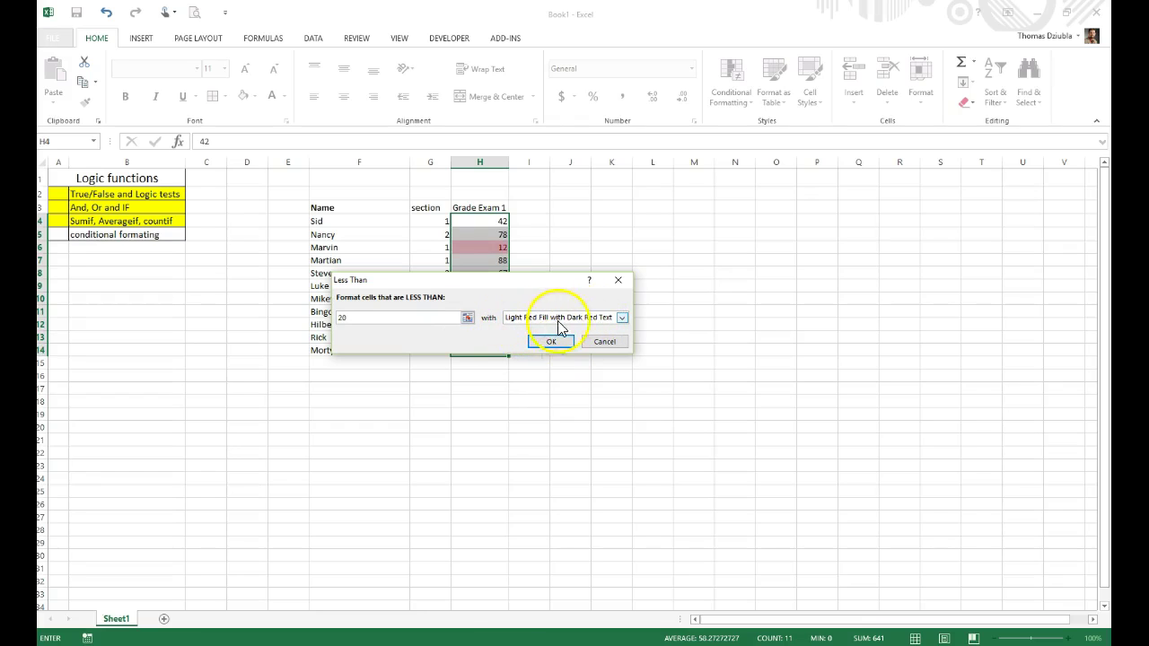
click(554, 341)
click(652, 274)
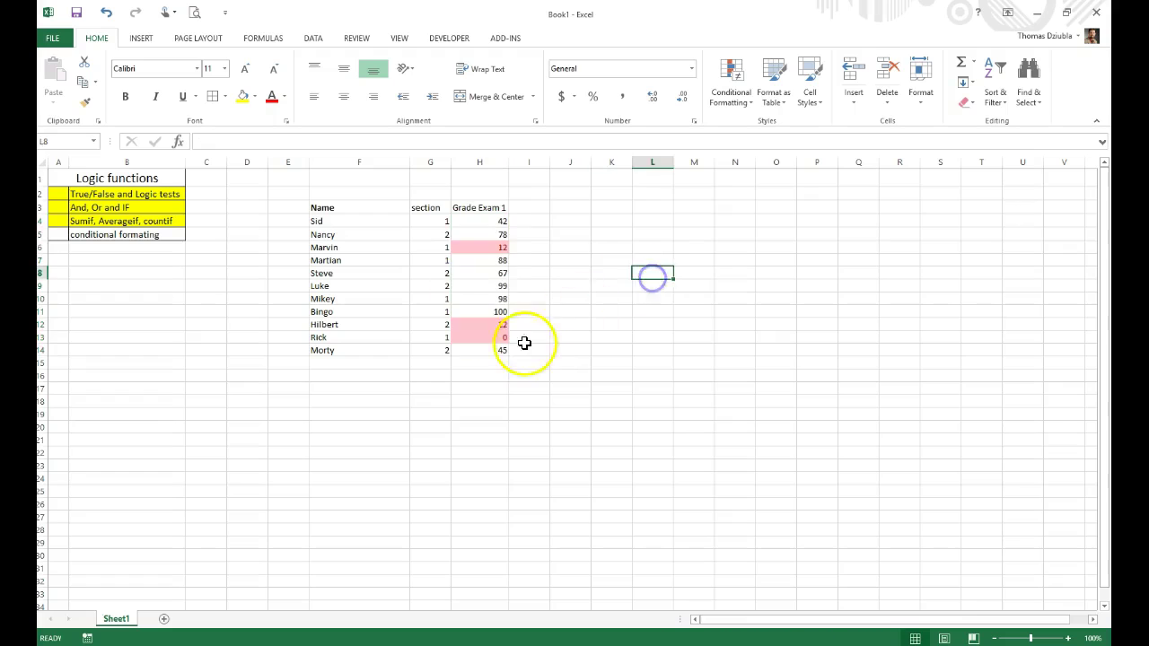
drag(493, 349, 353, 249)
click(480, 250)
drag(485, 330, 377, 248)
drag(475, 401, 473, 223)
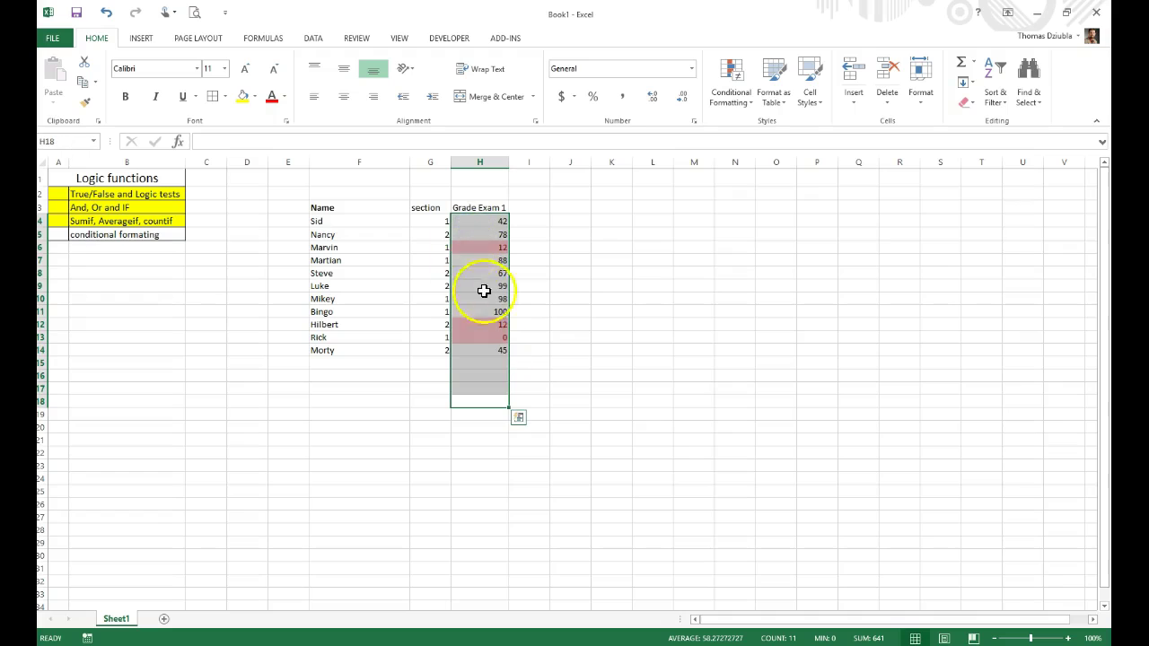
drag(498, 348, 494, 224)
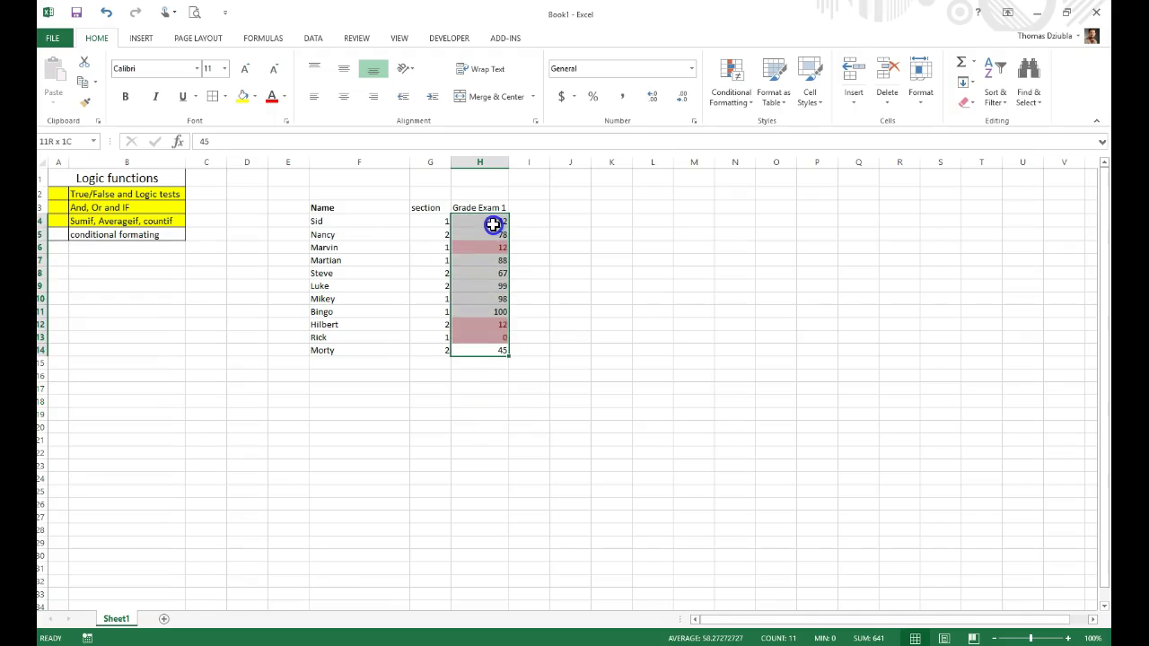
drag(490, 337, 494, 235)
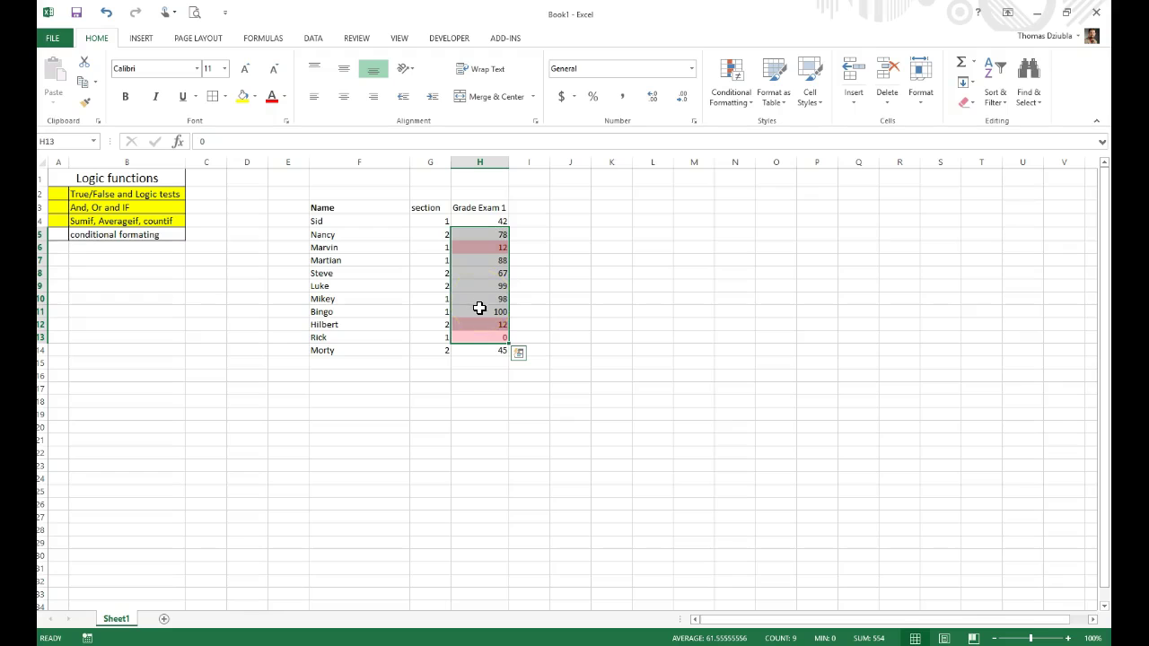
- Examine the rule types offered for a new conditional formatting rule, and close the dialog without creating one
click(739, 107)
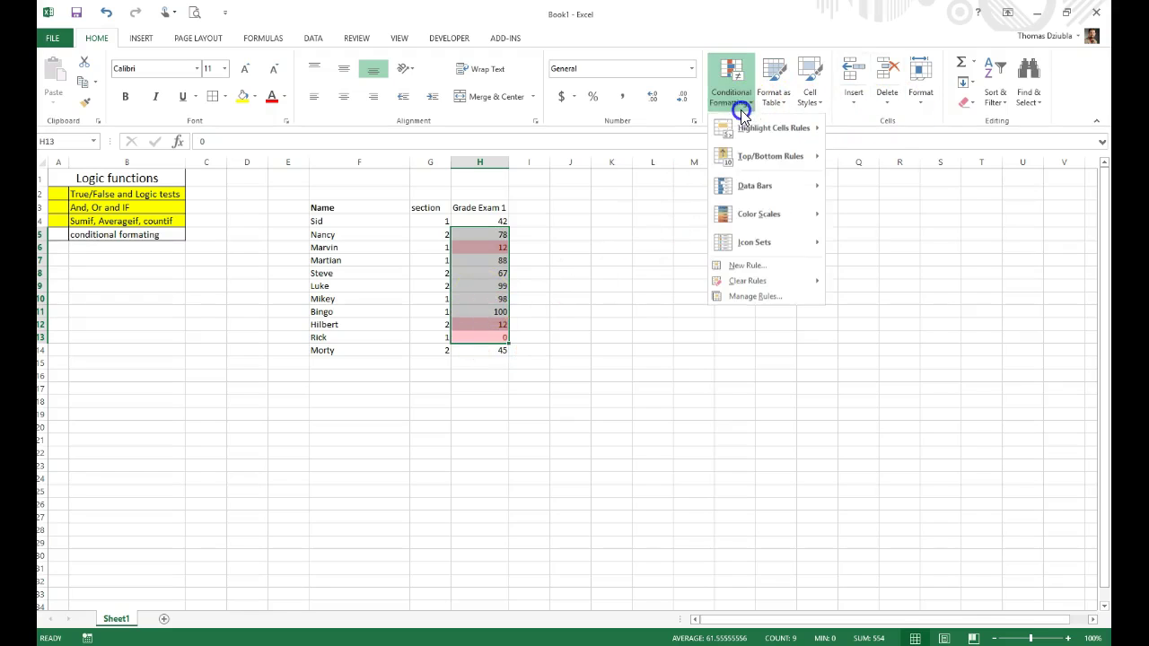
click(765, 267)
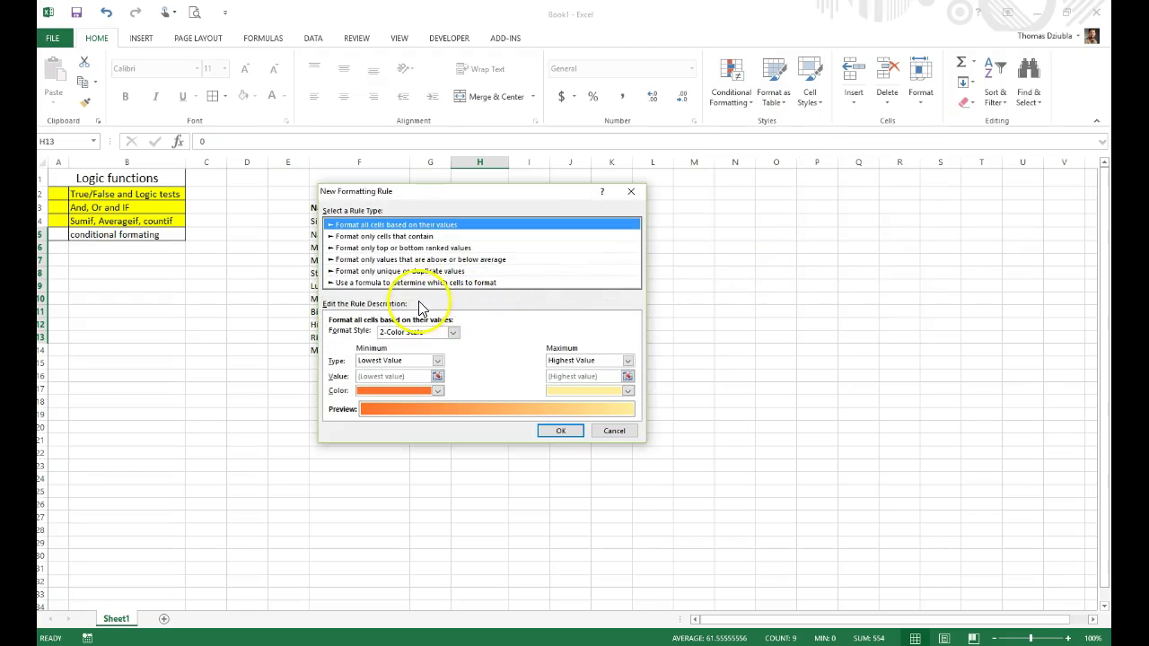
click(381, 236)
click(376, 224)
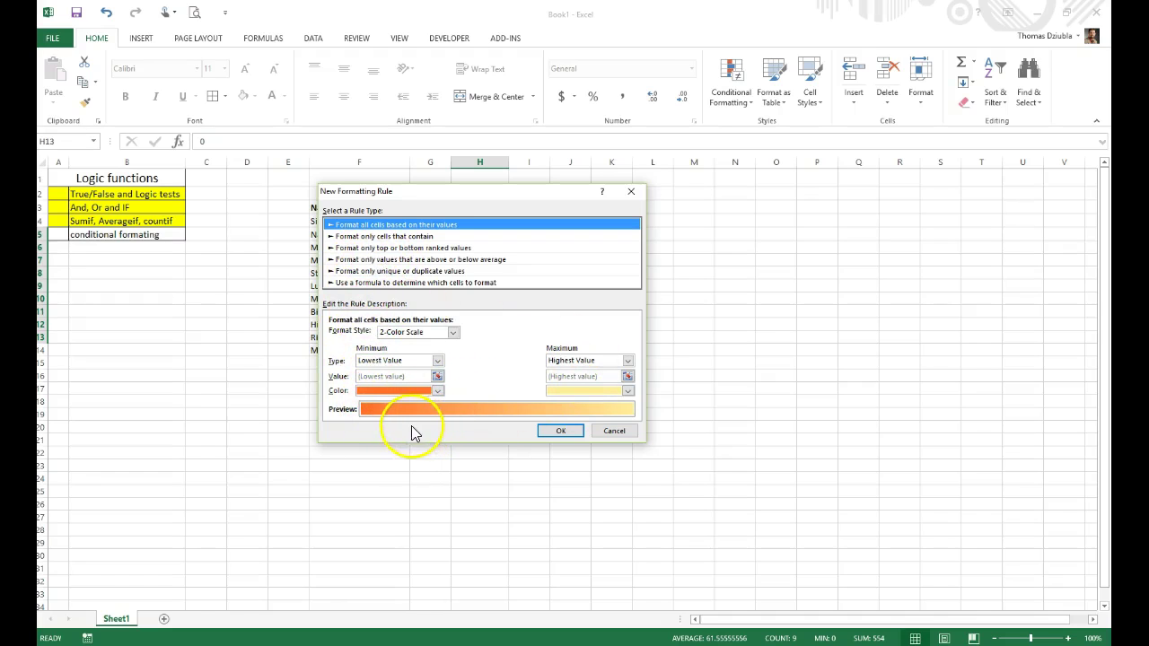
click(614, 430)
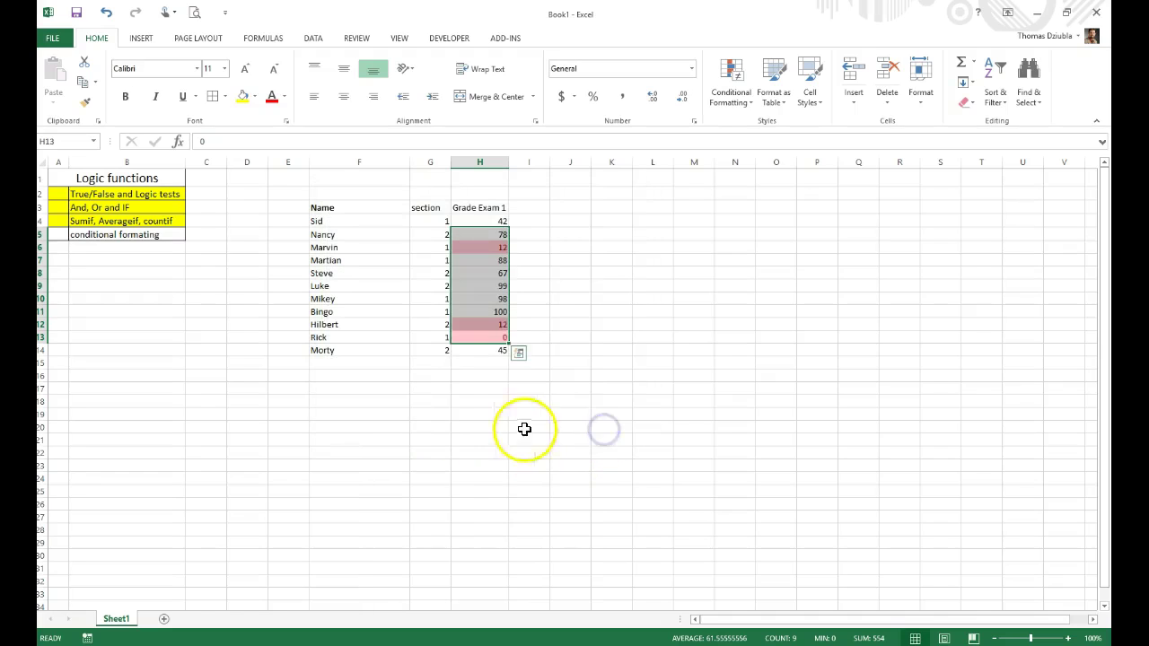
click(509, 375)
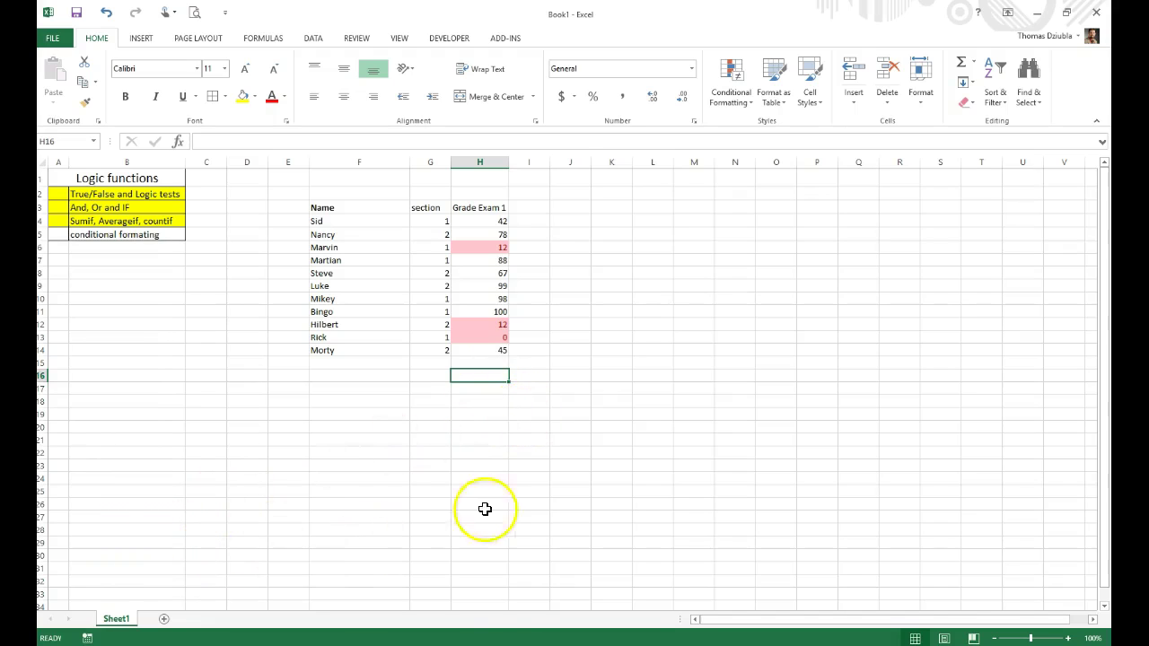
drag(569, 440, 300, 194)
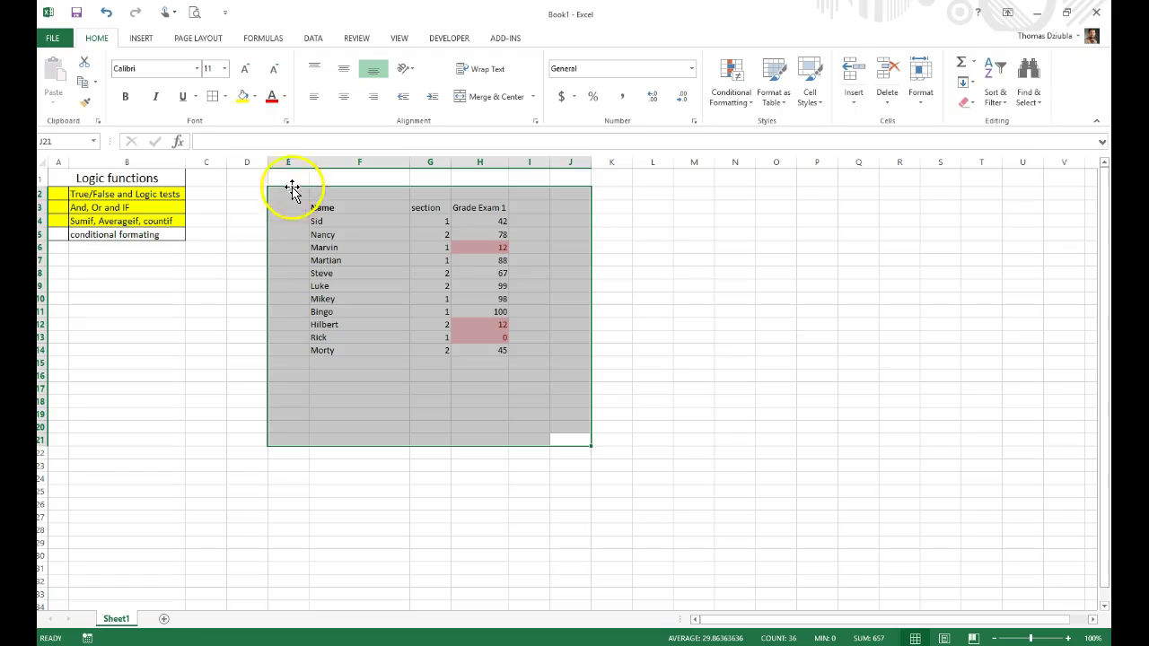
click(274, 236)
- Fill B5, the conditional formating topic, and the adjacent cell A5 with orange
drag(210, 236, 128, 235)
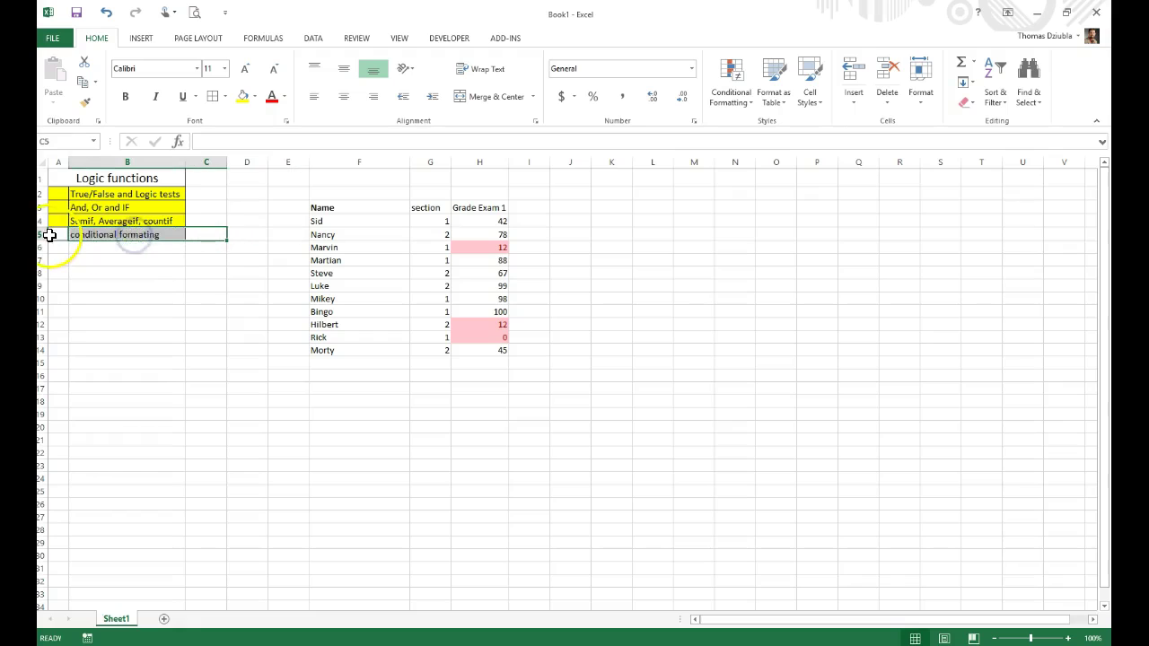
drag(49, 234, 98, 235)
click(256, 97)
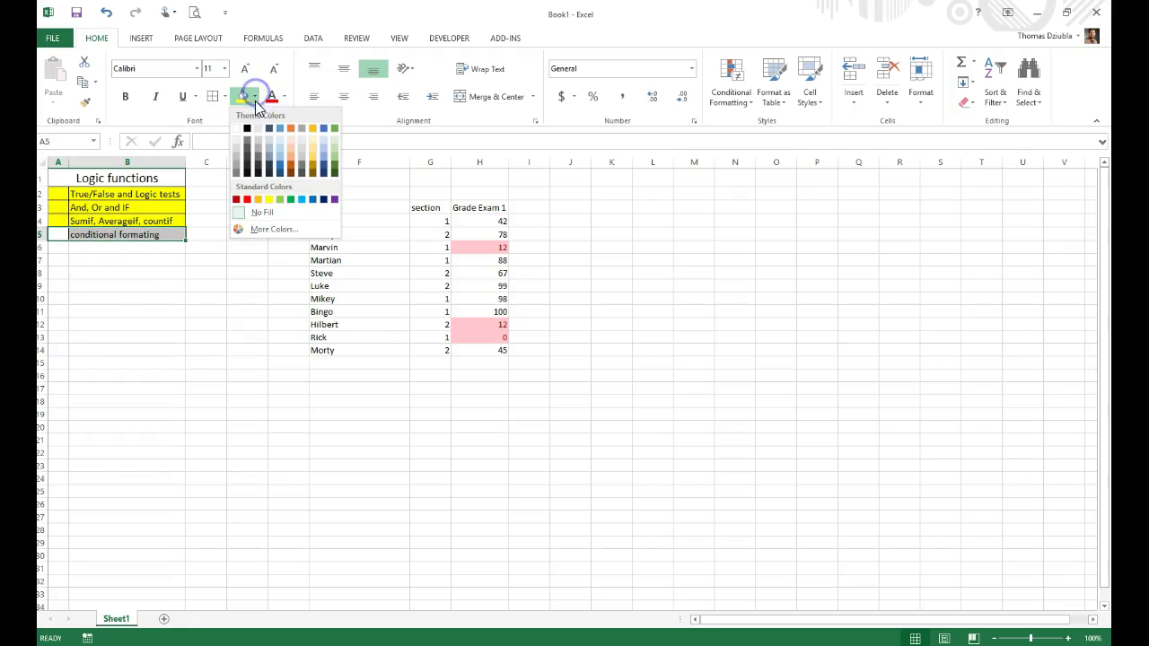
click(294, 128)
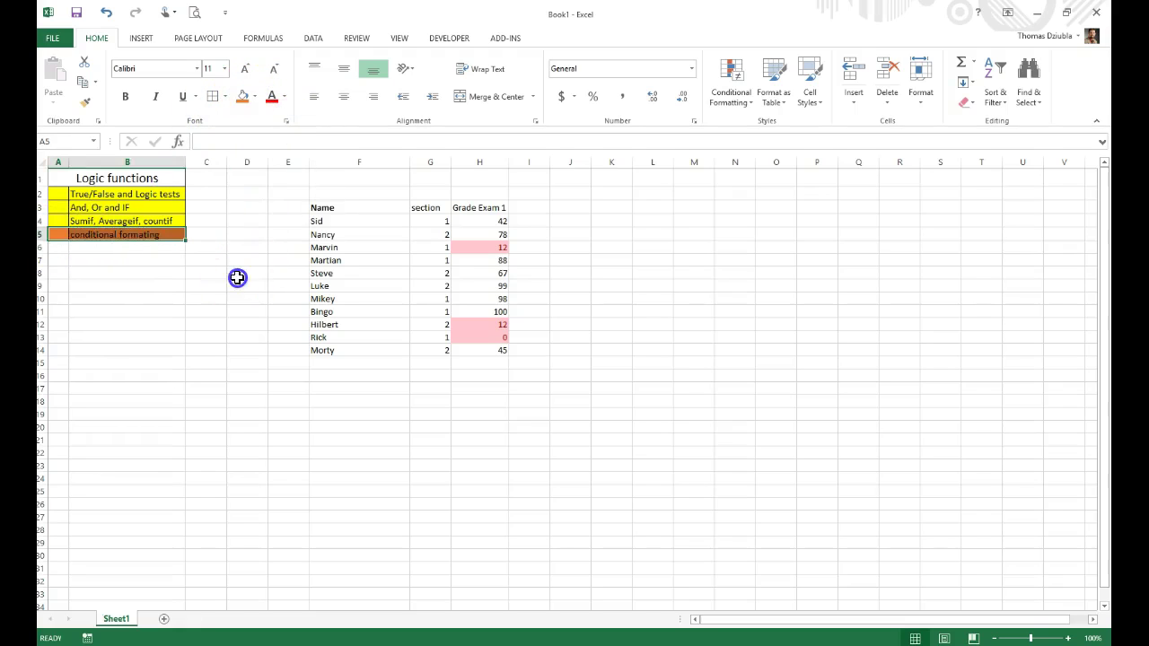
click(237, 278)
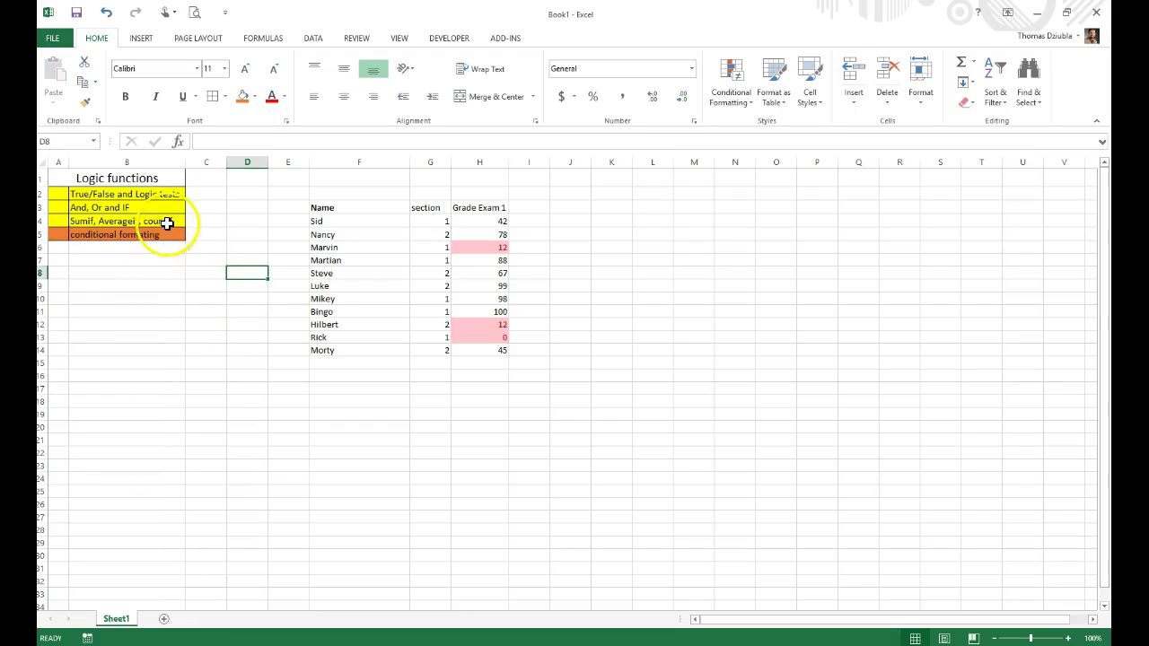
drag(164, 223, 170, 192)
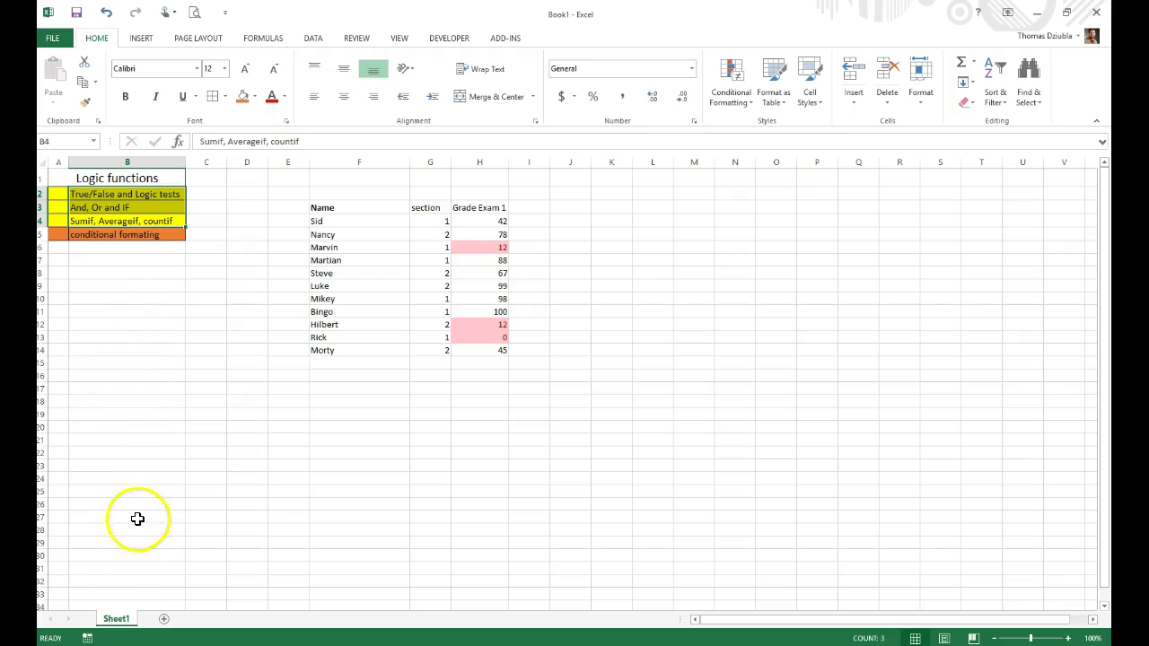